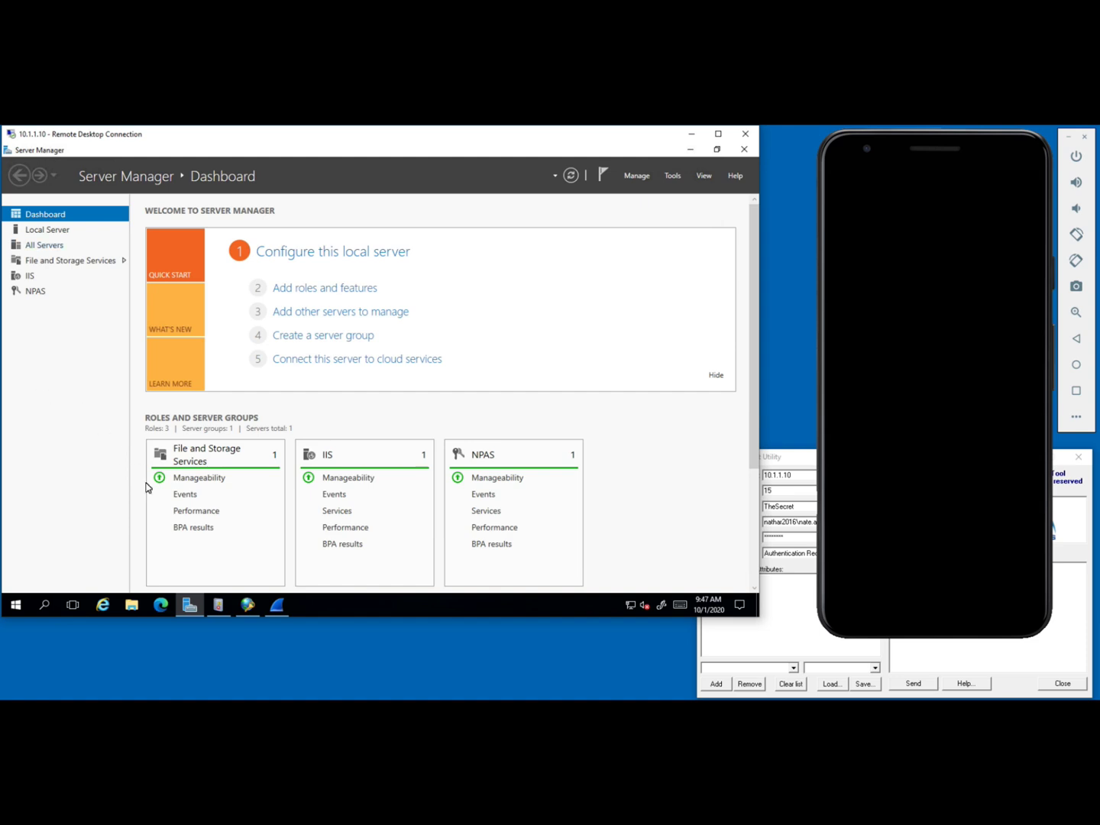
- Switch to Network Policy Server and compare the names and IP ranges of the VnetGW and Subnet RADIUS clients
click(247, 606)
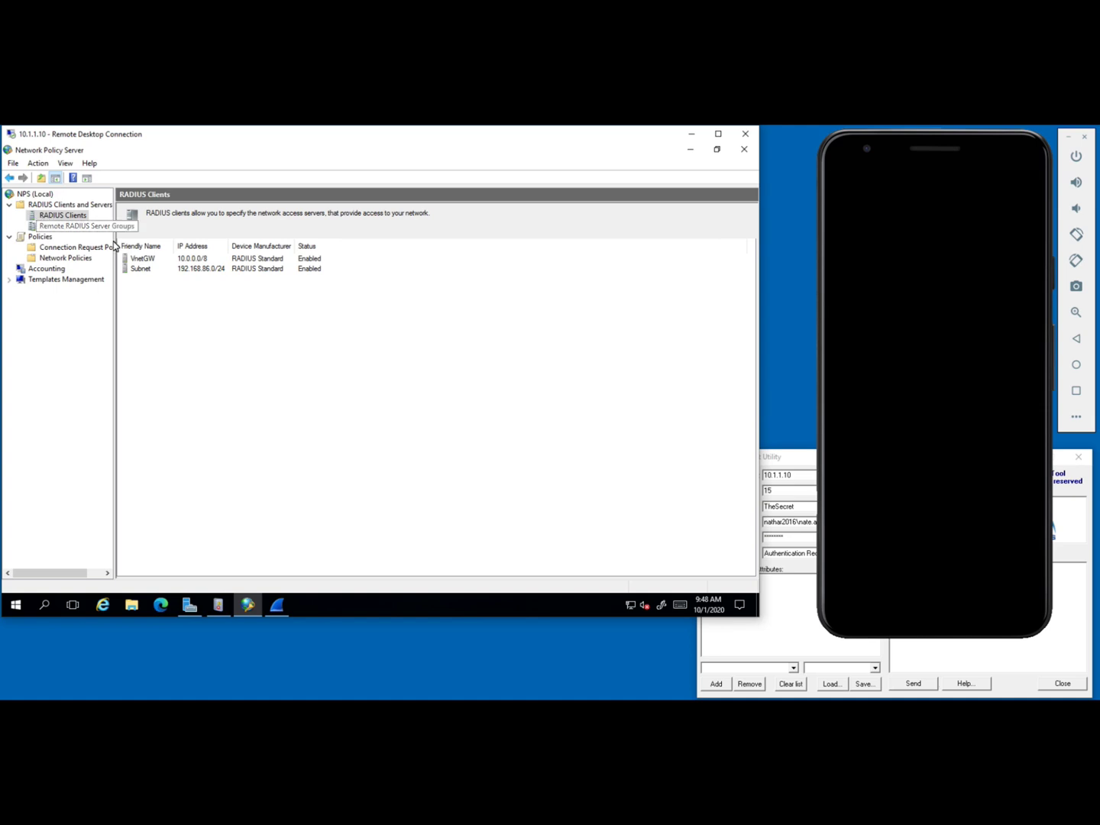
click(141, 260)
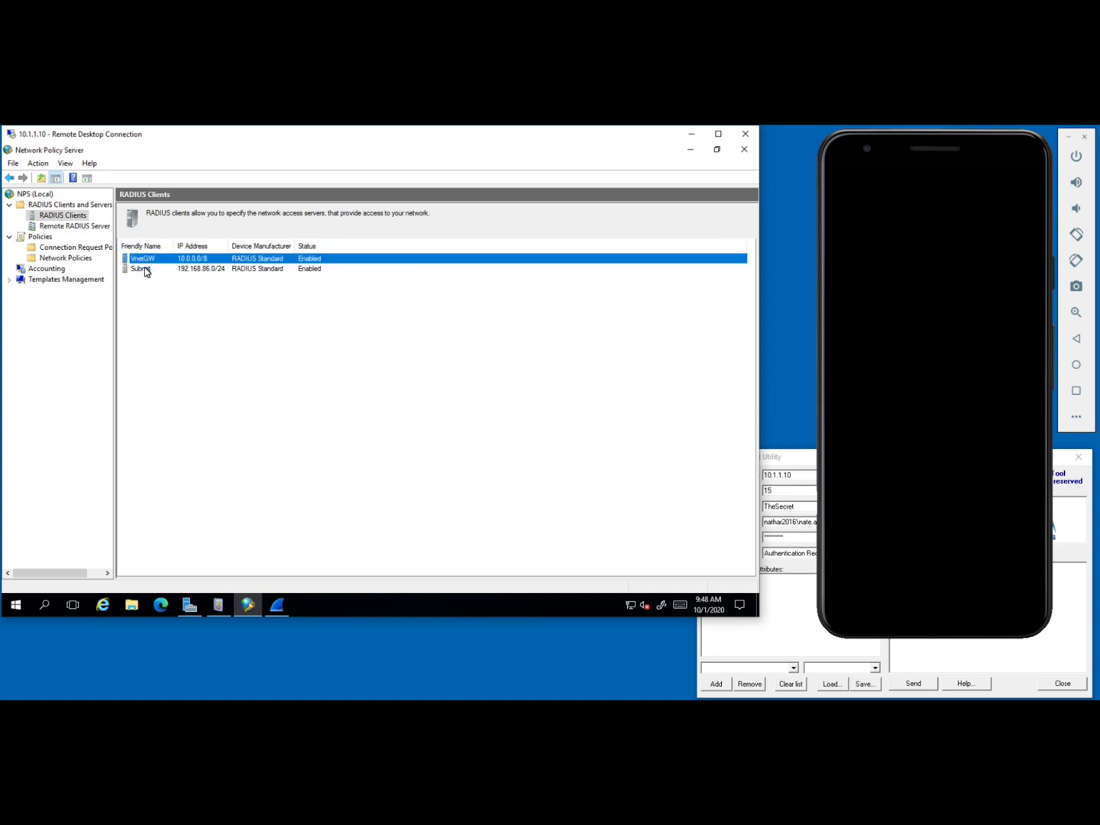
click(145, 271)
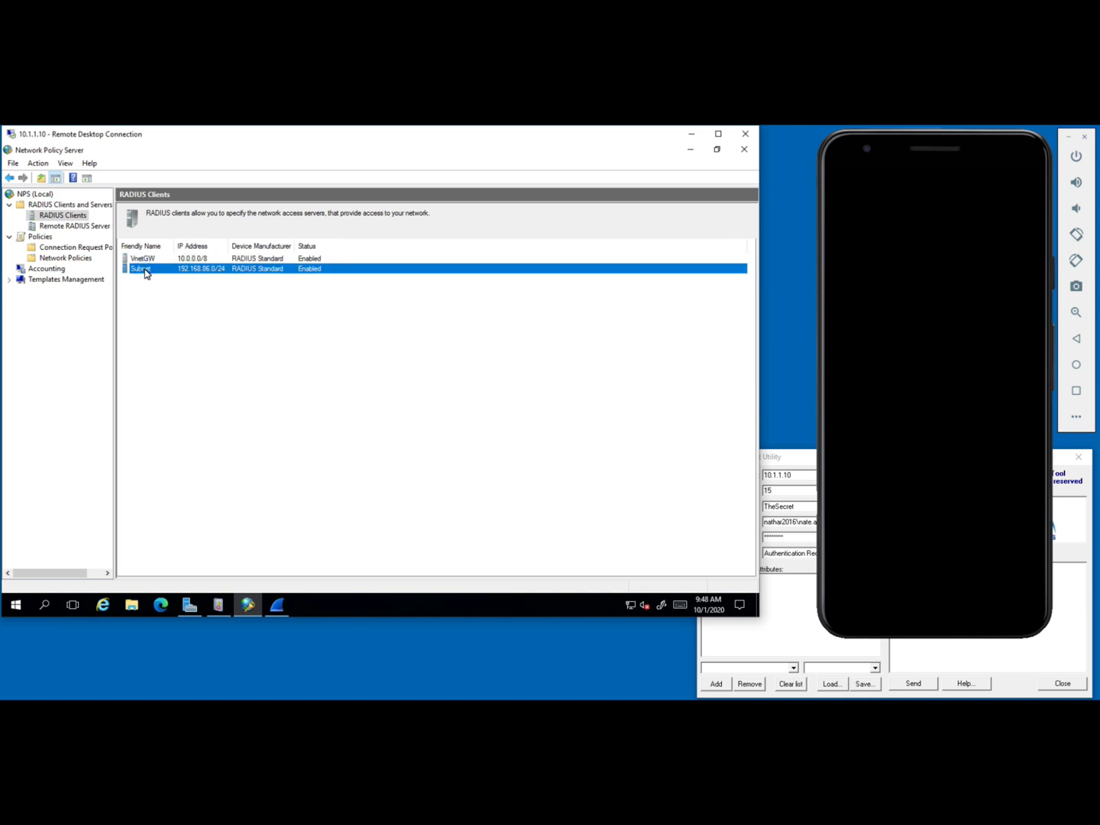
click(191, 260)
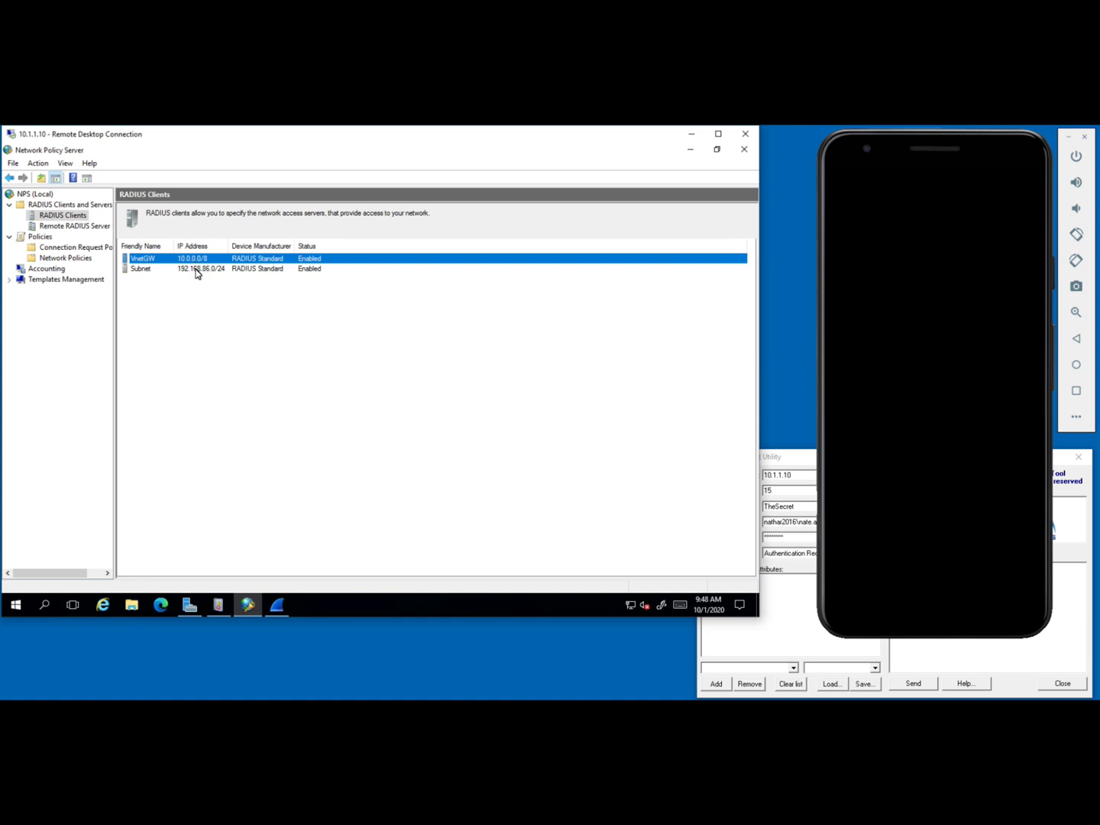
click(196, 271)
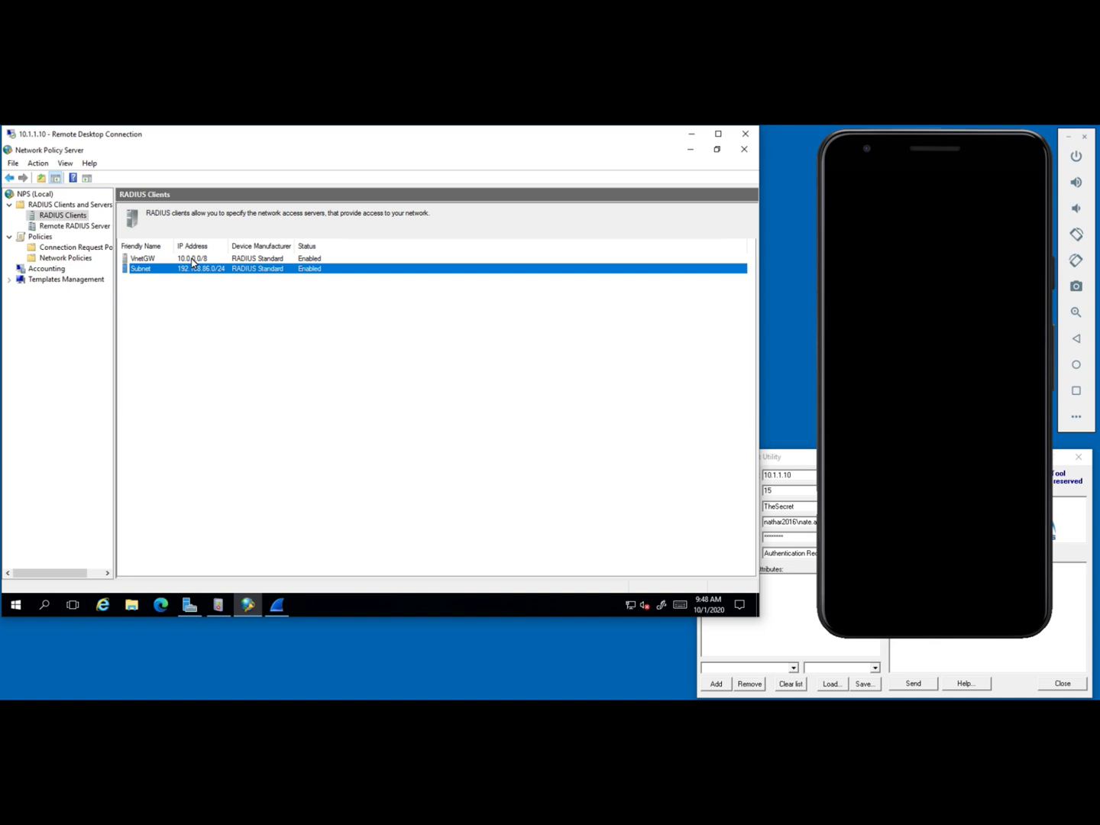
- Inspect the address and manual shared secret settings of the VnetGW RADIUS client, leaving its properties without changes
double_click(148, 261)
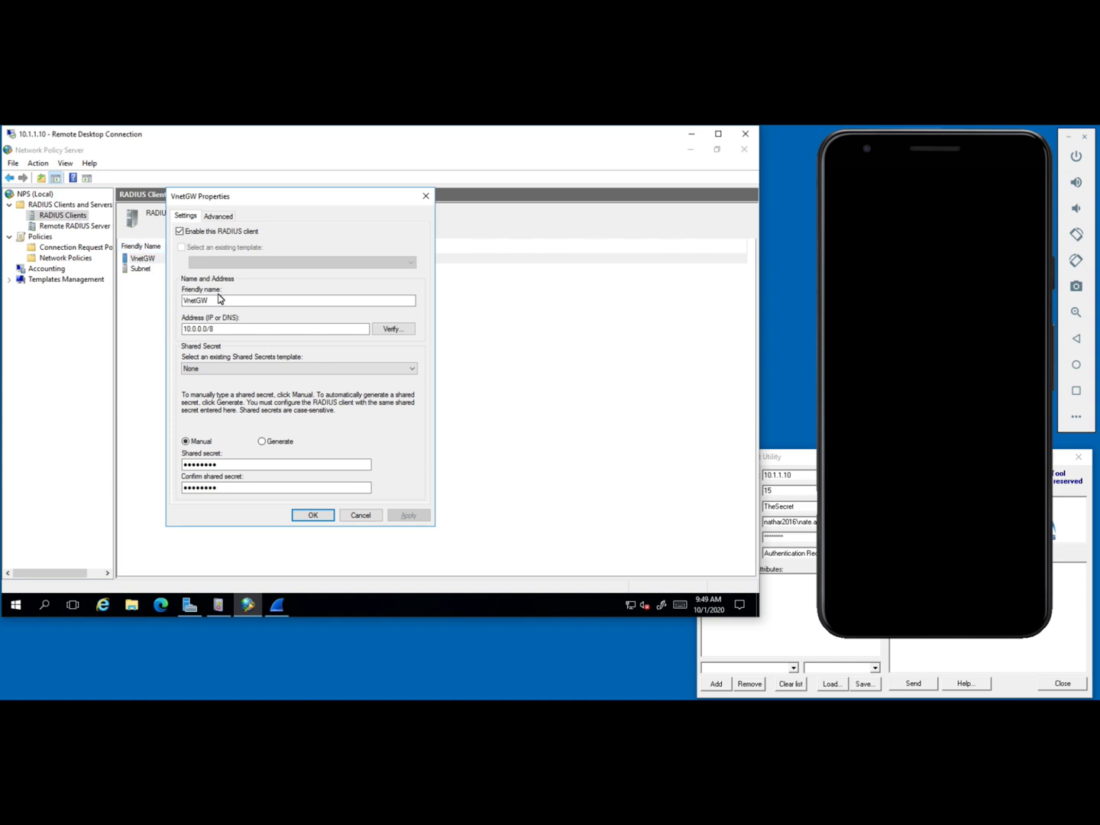
drag(226, 470, 182, 492)
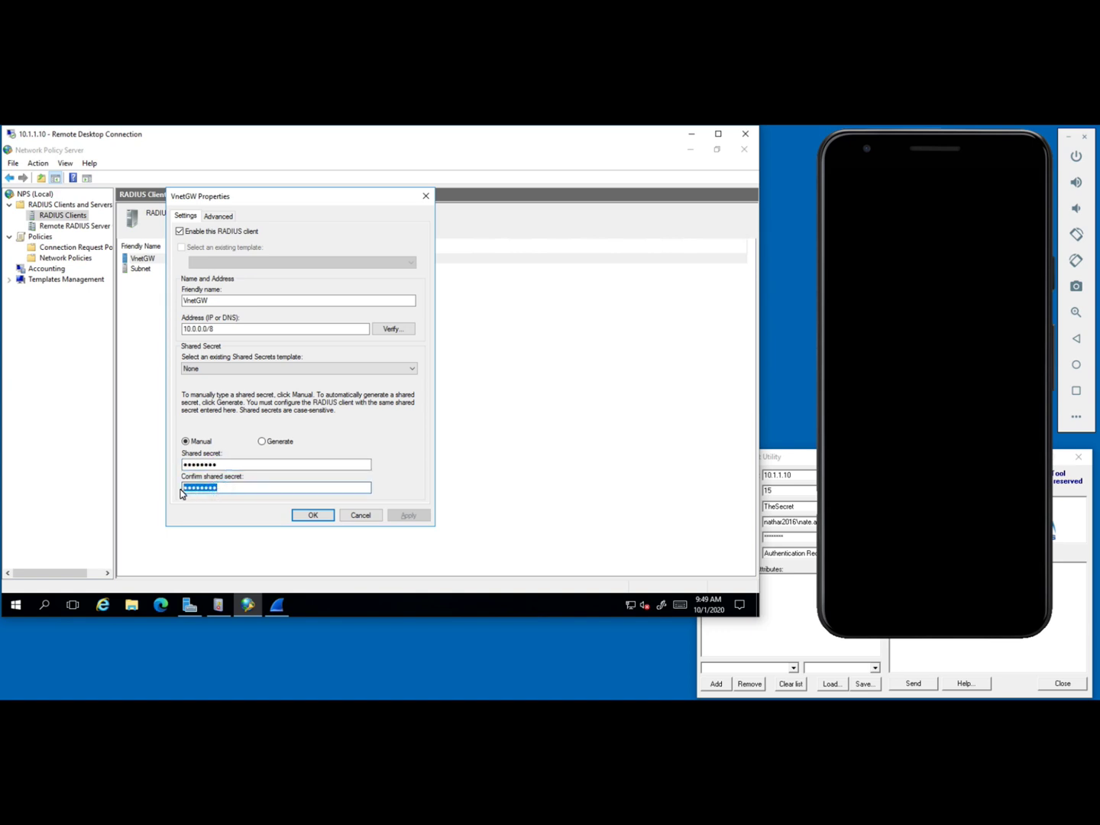
click(227, 469)
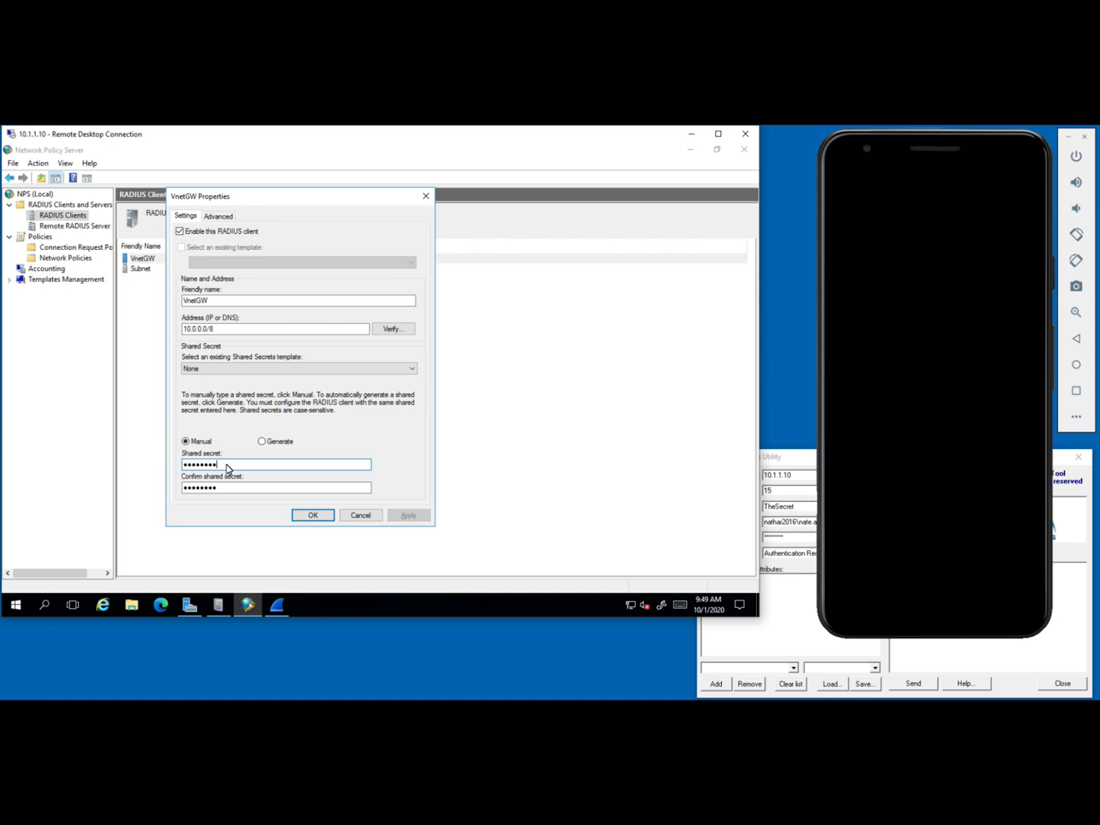
click(362, 517)
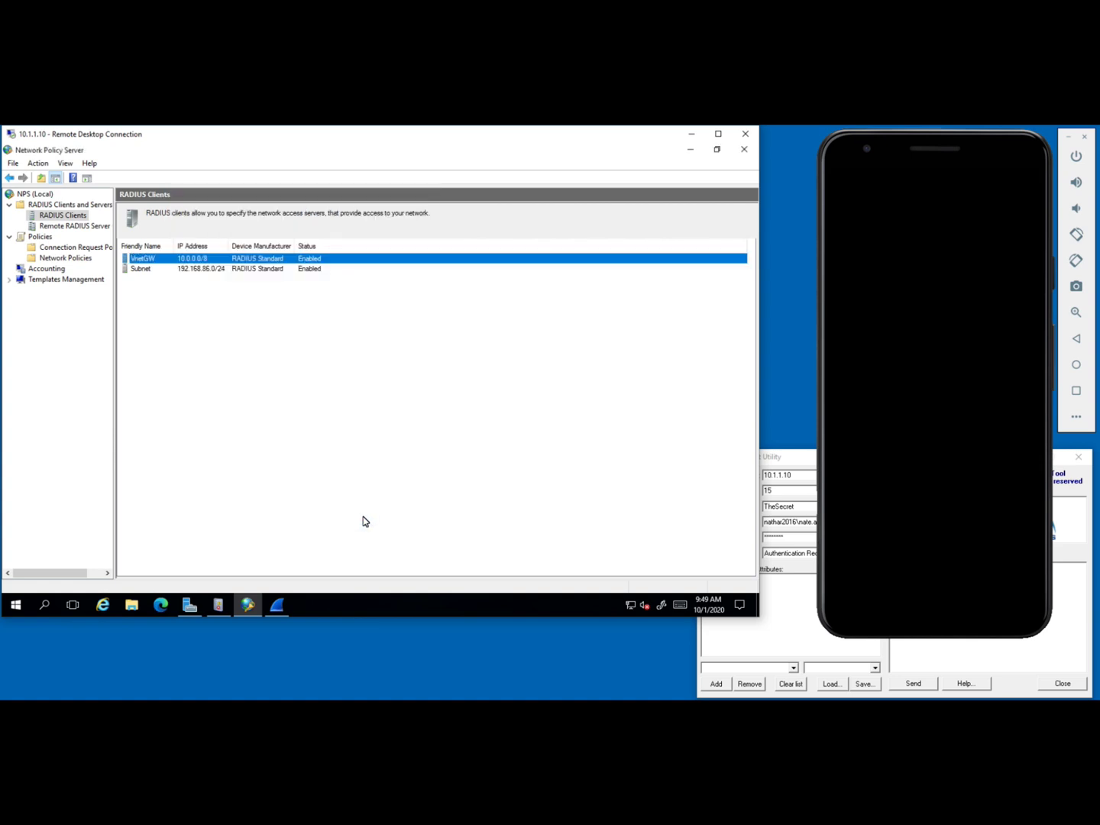
double_click(142, 259)
drag(236, 465, 184, 490)
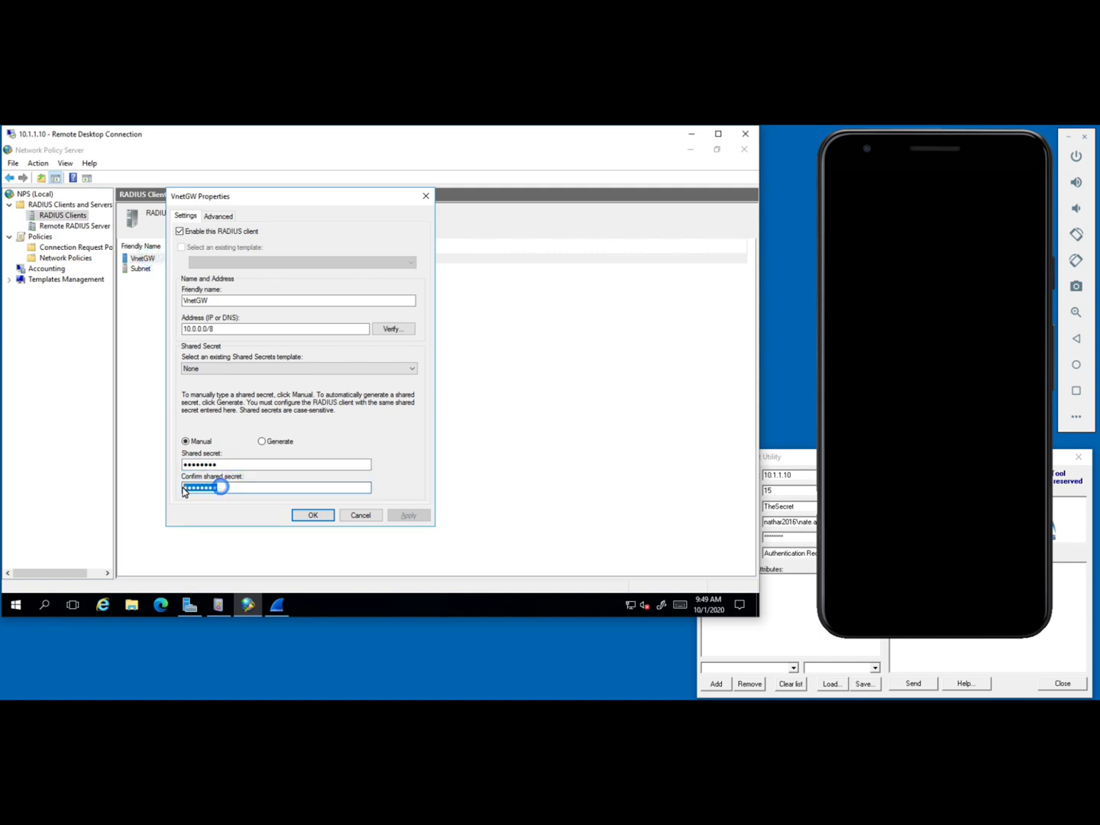
click(360, 518)
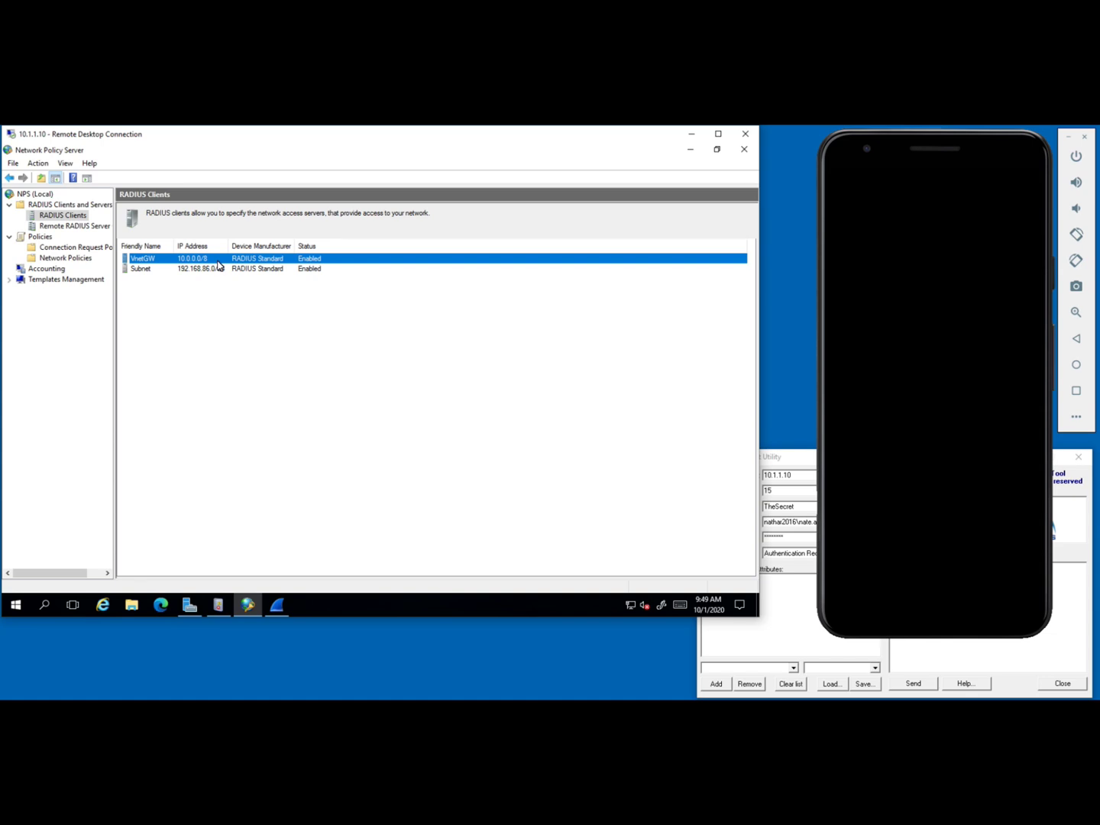
- Examine the RADIUS server in the NpsNoMFA remote server group, including its address, authentication port and shared secret settings
click(79, 228)
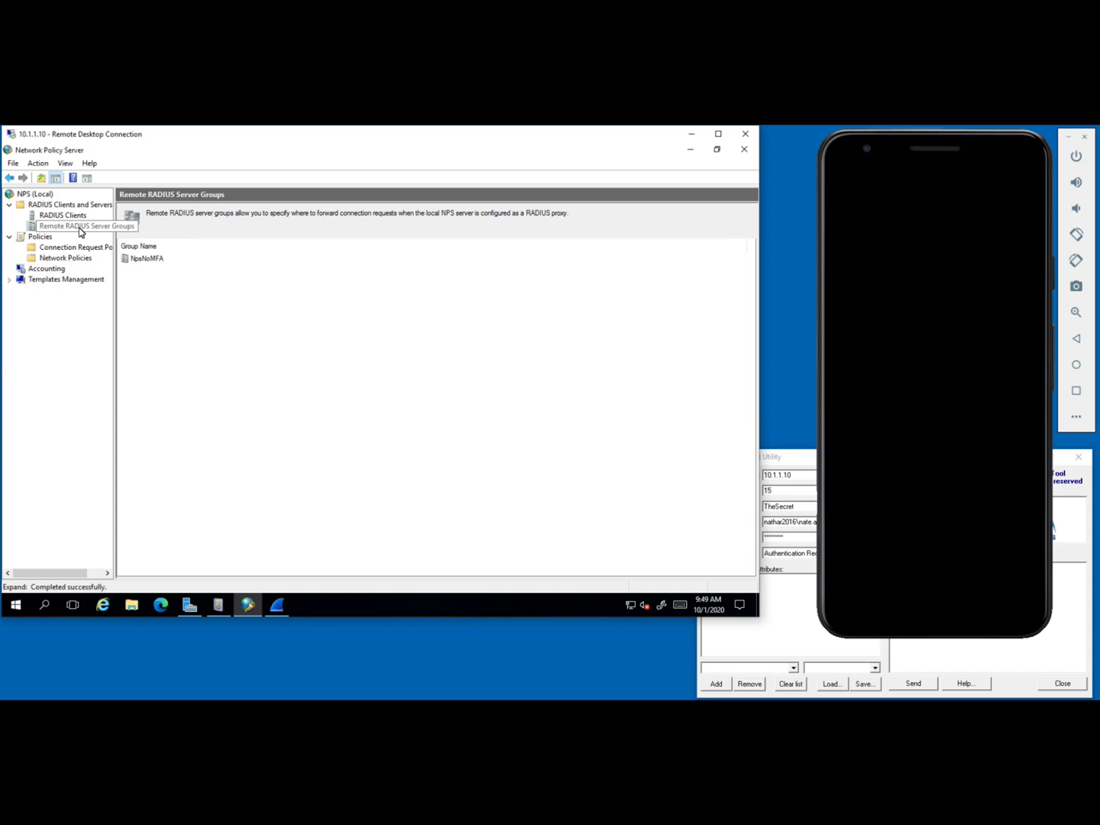
double_click(139, 261)
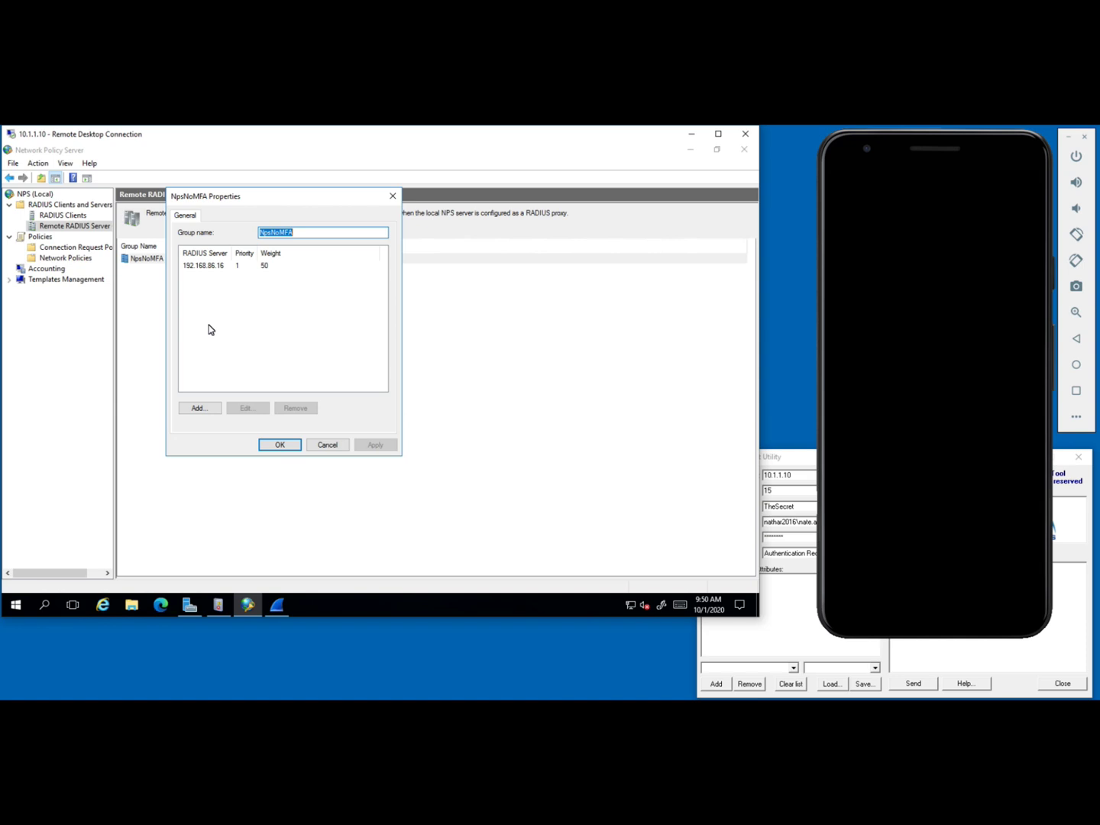
double_click(210, 266)
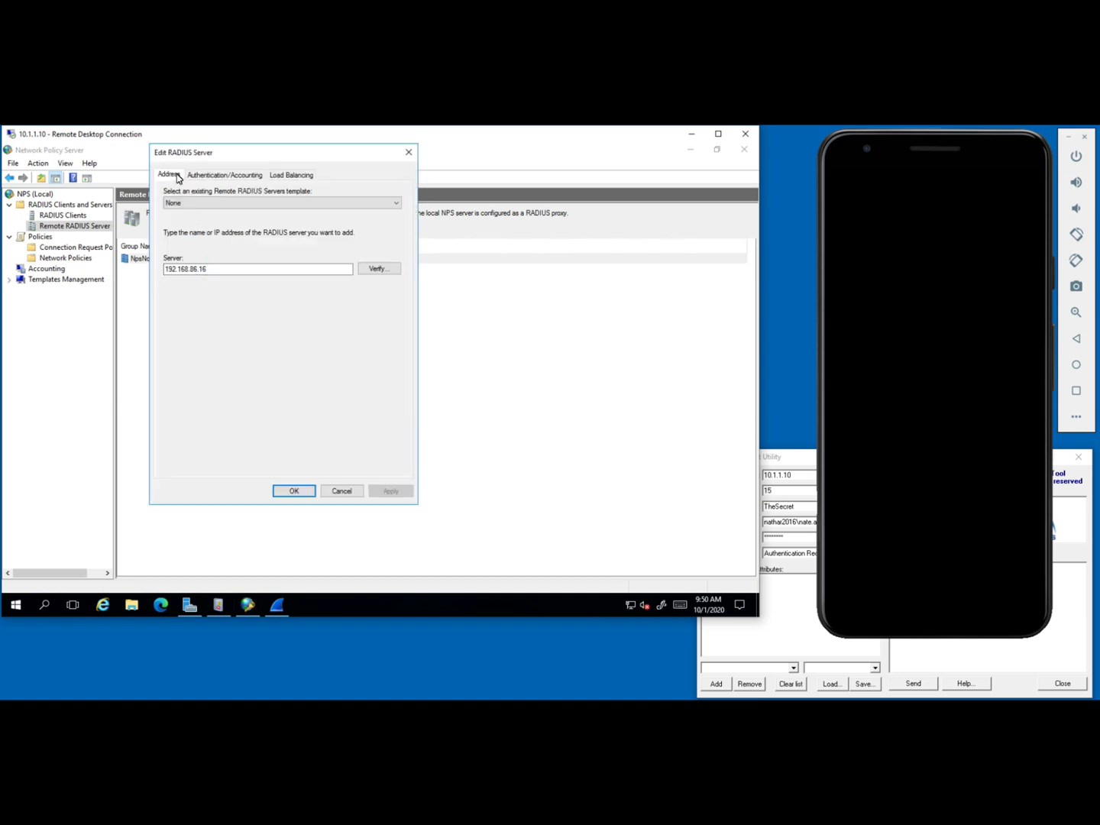
click(212, 176)
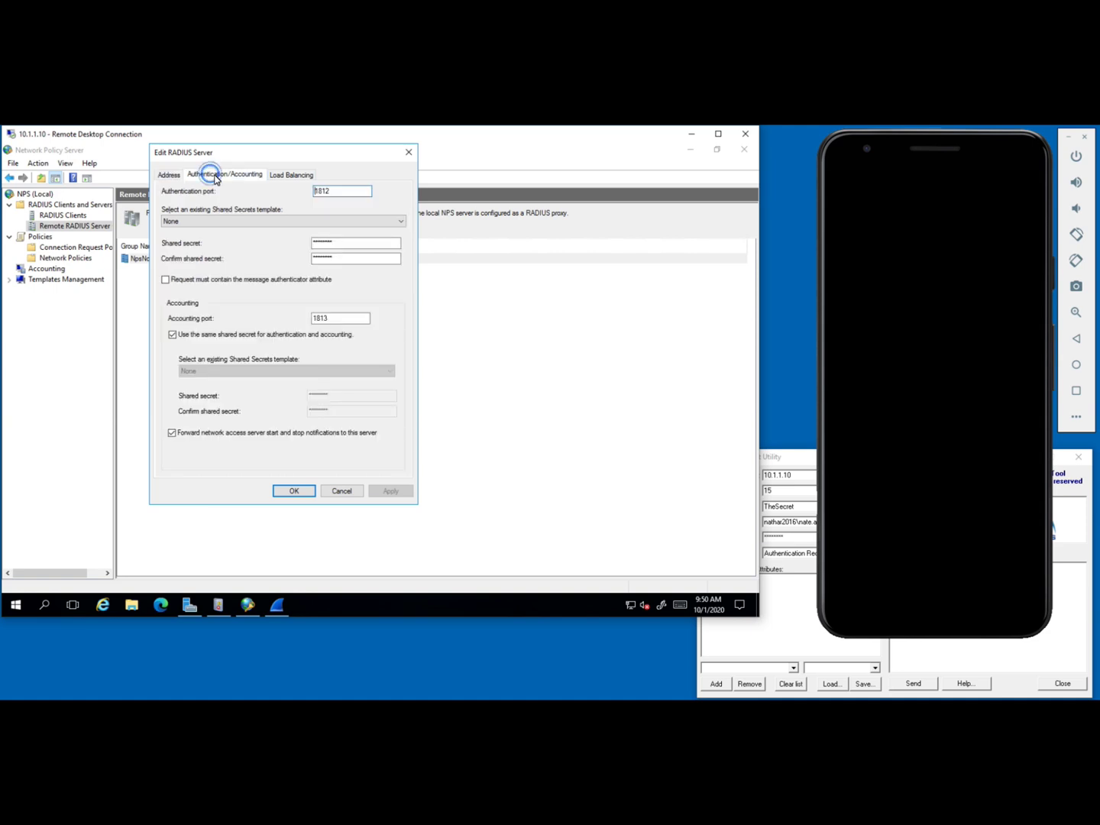
click(321, 244)
double_click(321, 246)
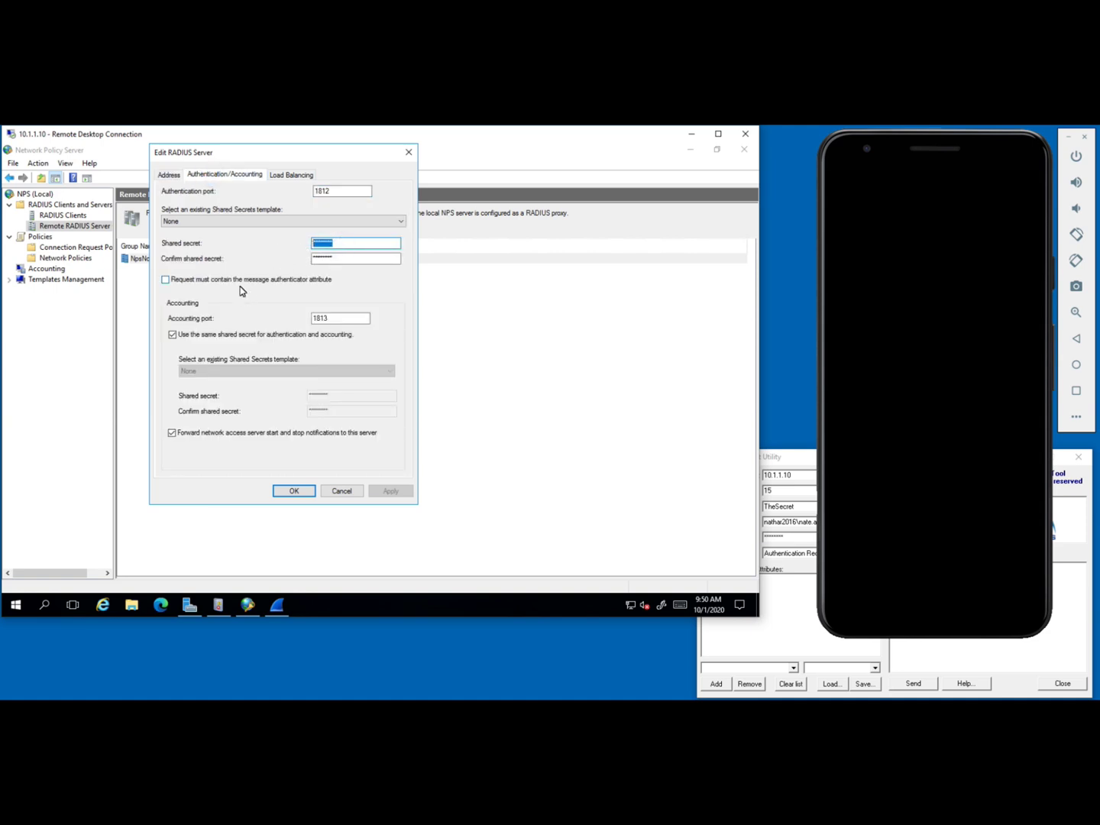
- Review the server's load balancing and timeout settings, and close the NpsNoMFA group properties without changes
click(287, 177)
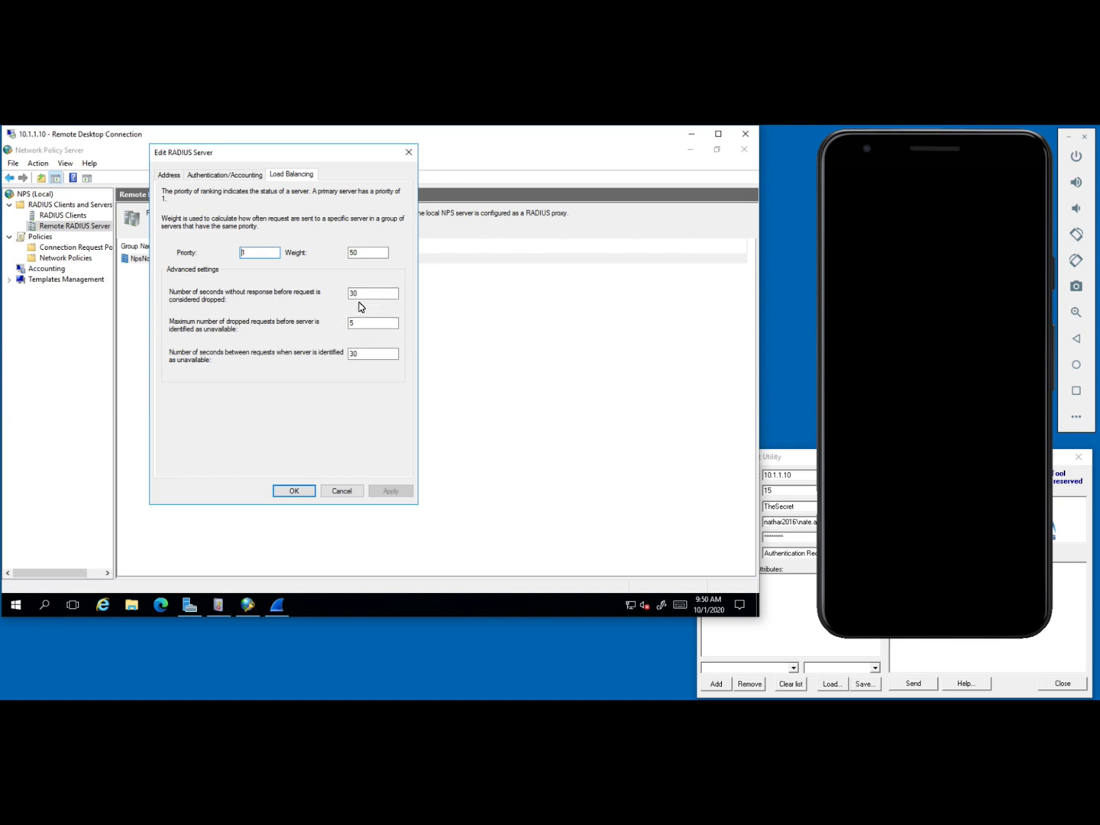
drag(364, 361, 351, 359)
click(373, 354)
click(341, 492)
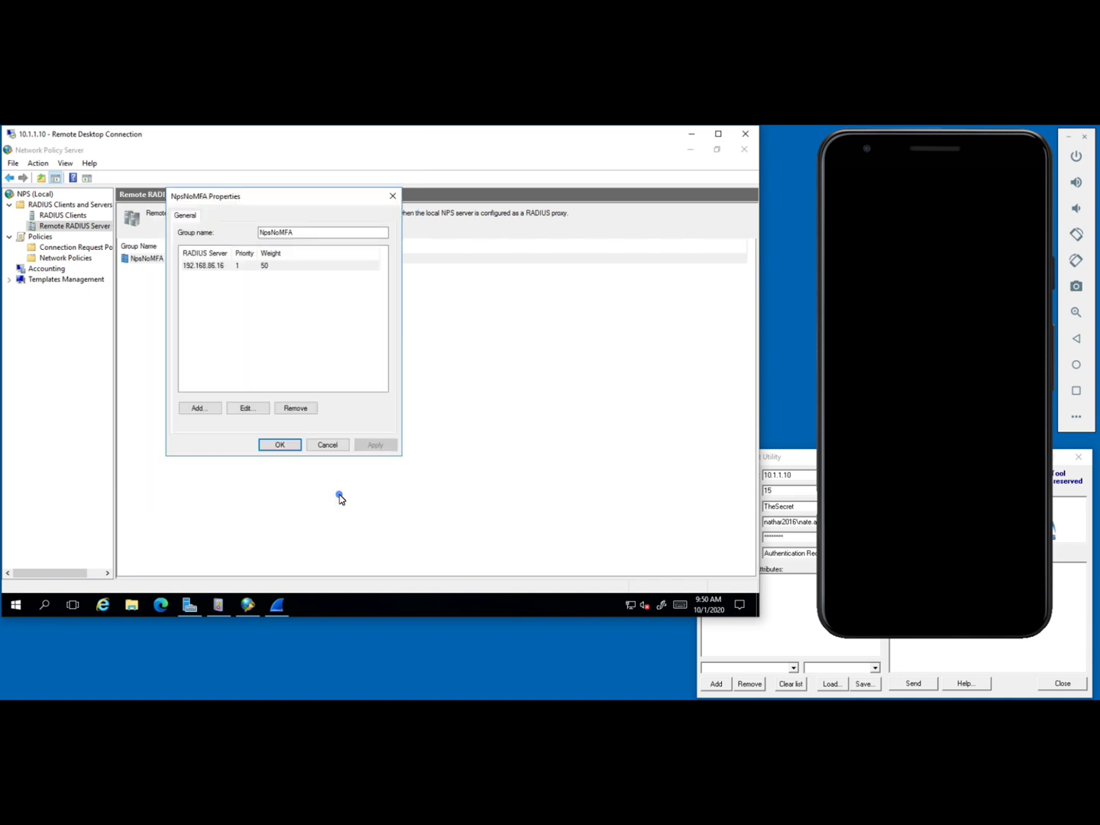
click(328, 446)
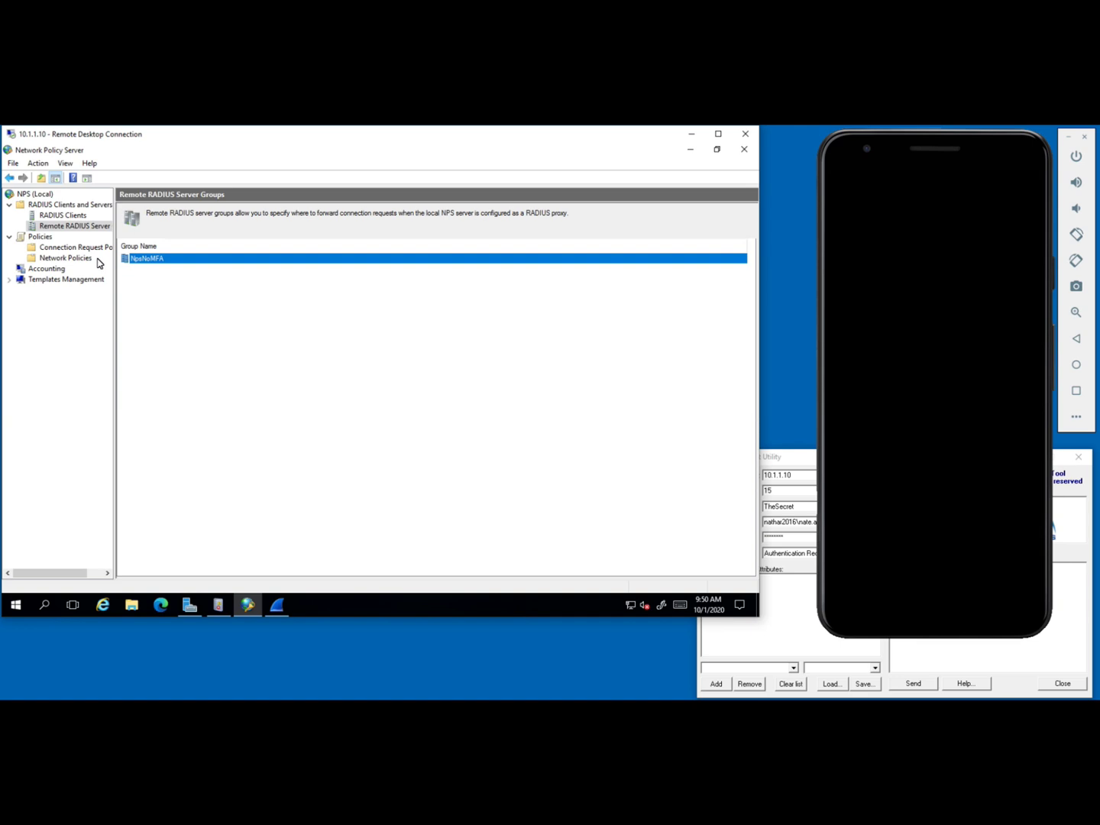
- Review the condition and authentication provider of the "Use Windows authentication for all users" connection request policy
drag(115, 276, 141, 280)
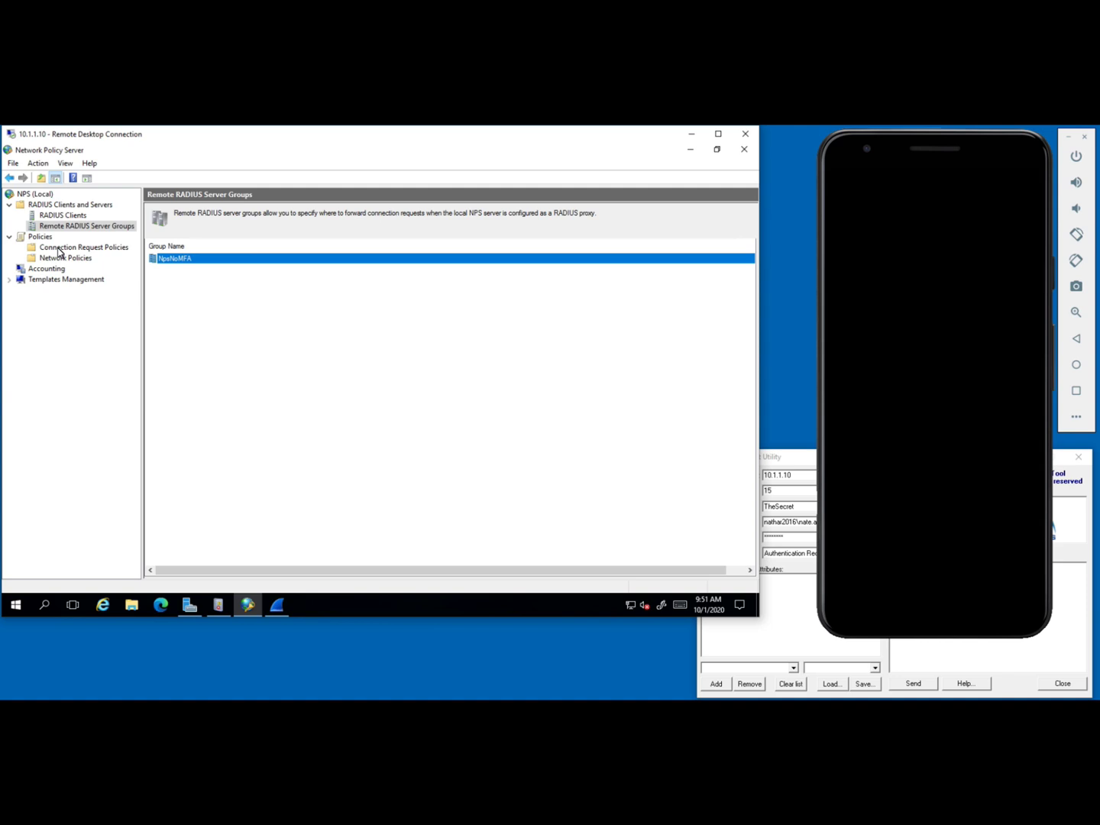
click(59, 248)
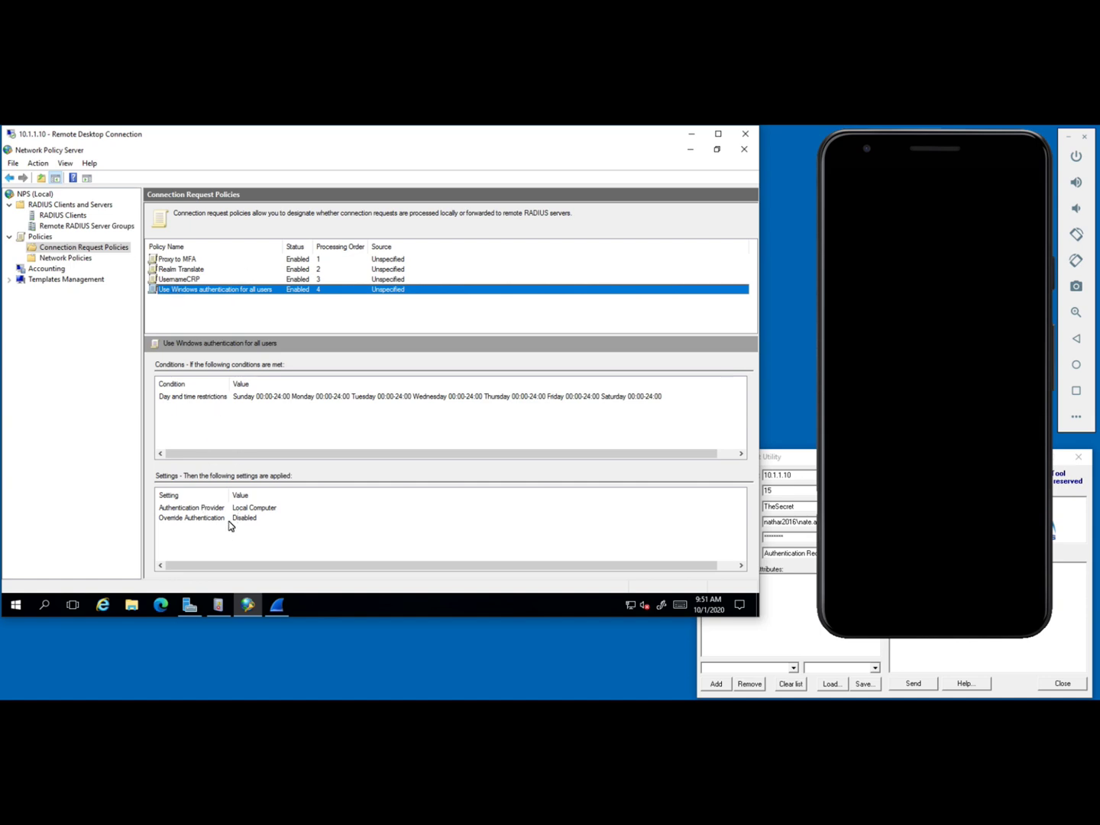
click(233, 400)
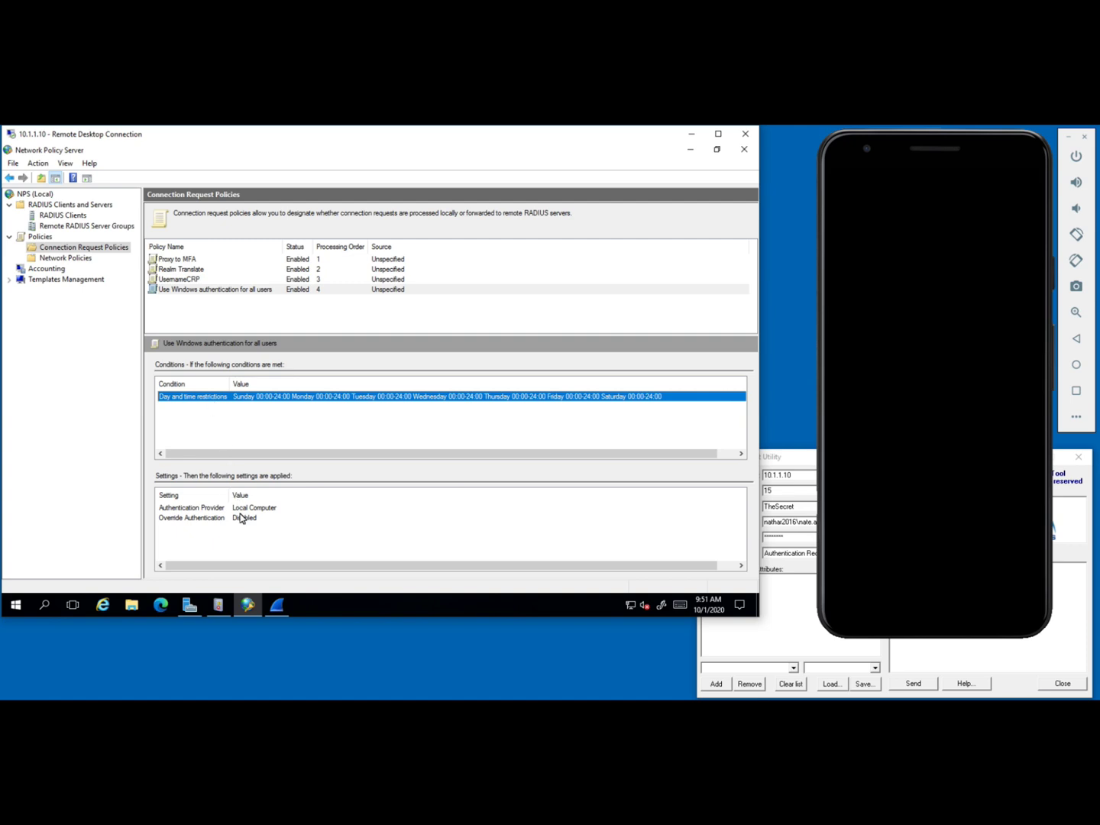
click(201, 514)
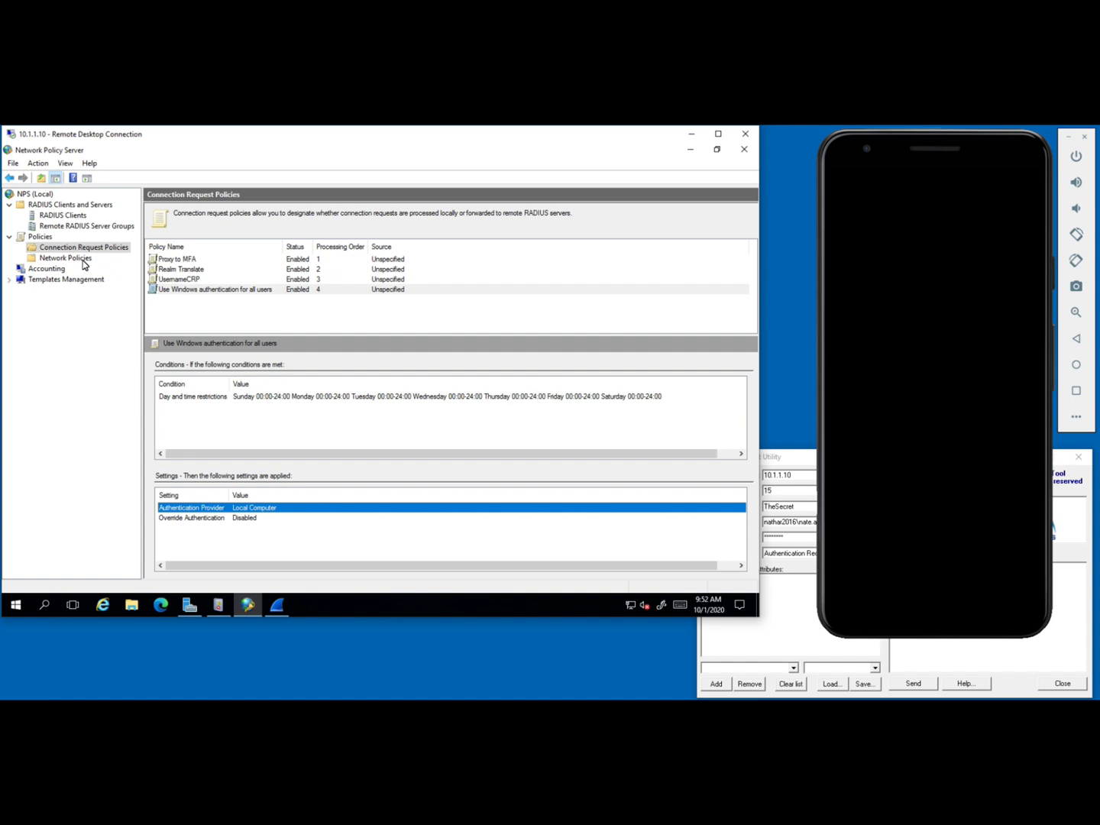
- Examine the Proxy to MFA policy's user name condition and authentication provider, and check the remote RADIUS server group it refers to
click(184, 262)
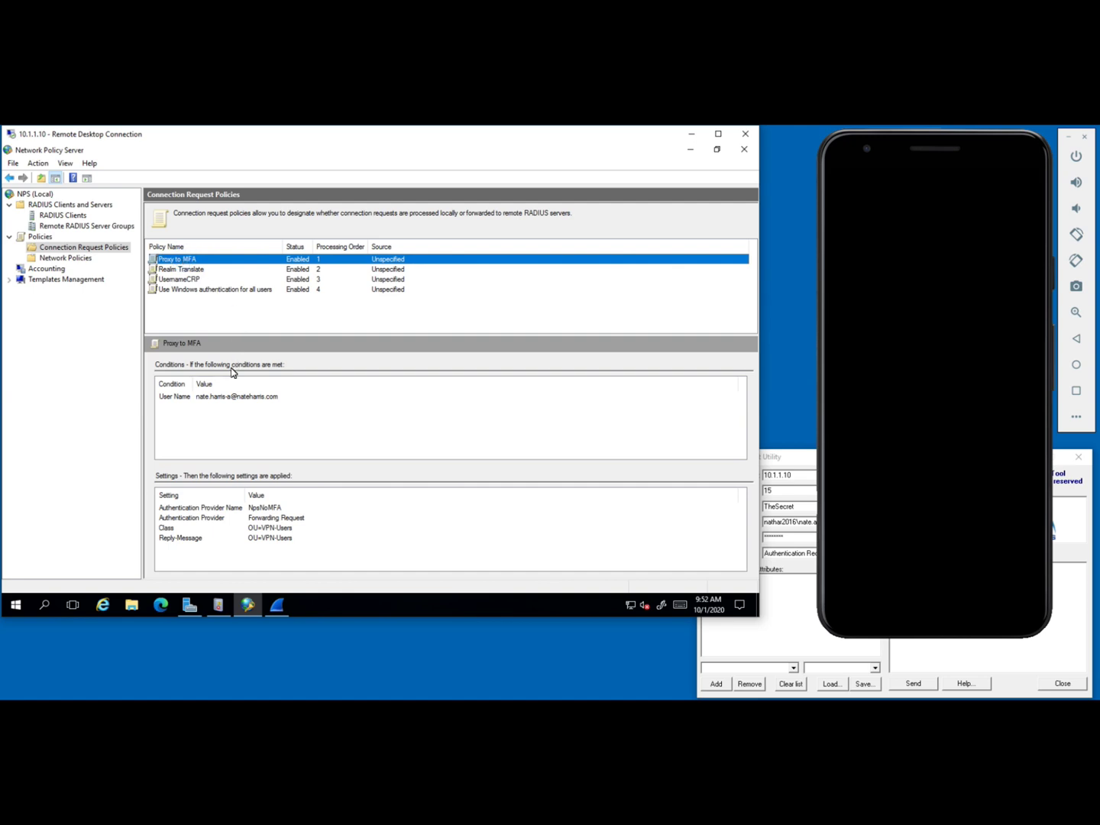
click(219, 399)
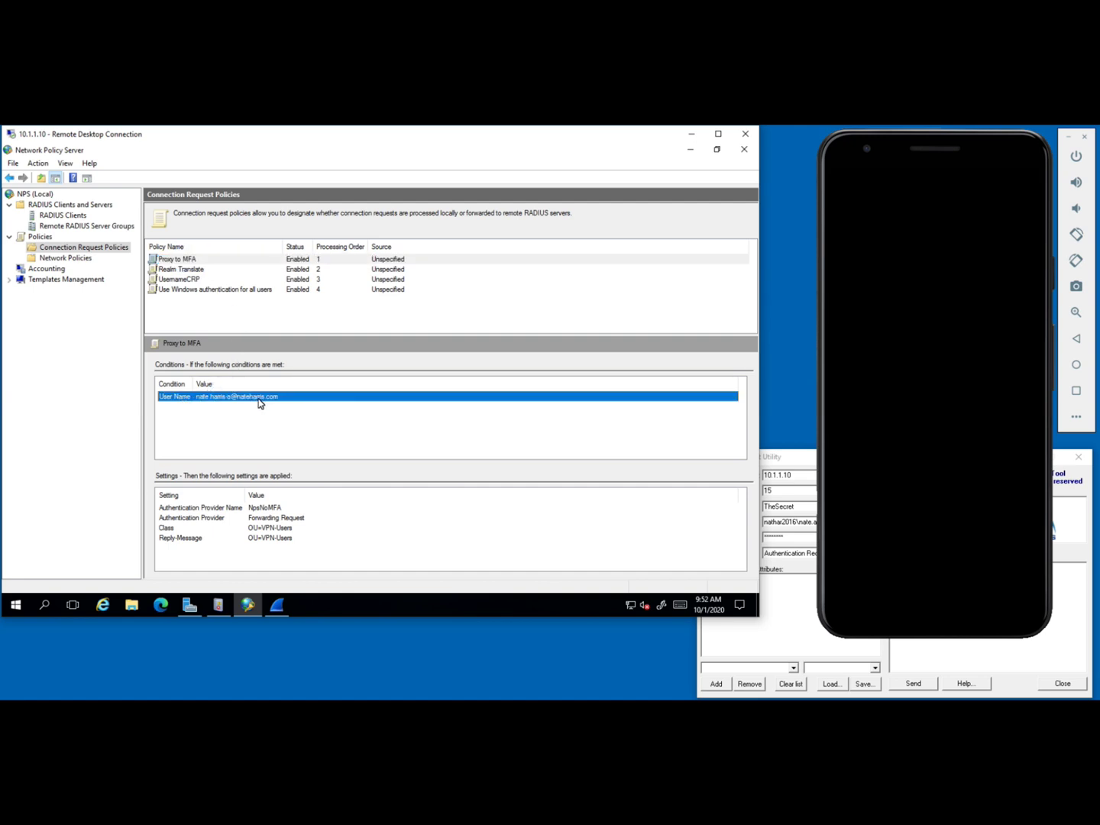
click(276, 511)
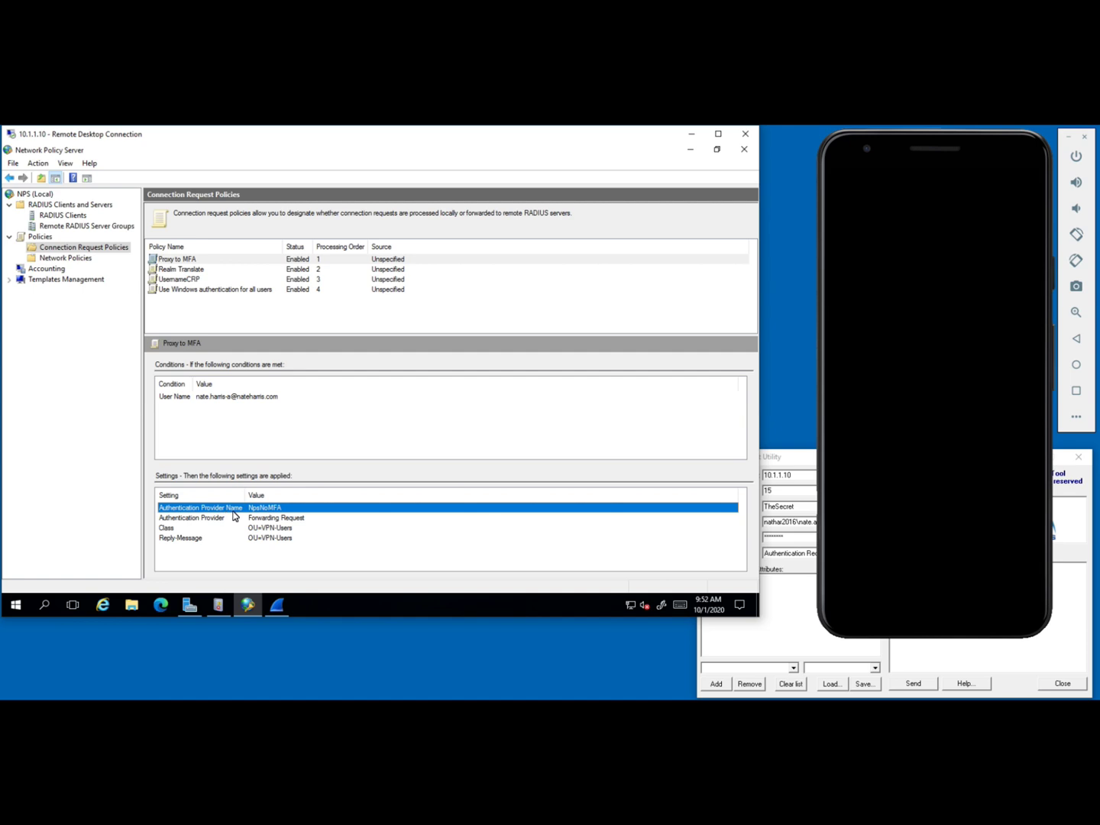
click(96, 228)
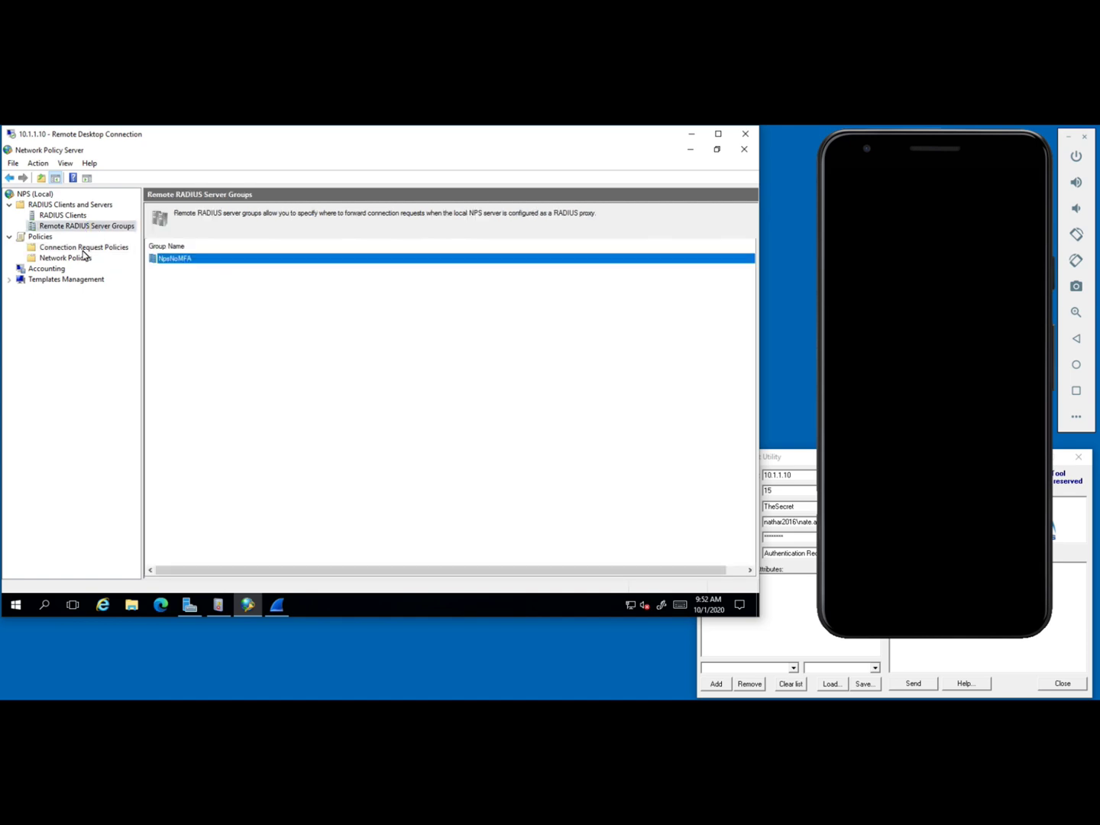
click(84, 253)
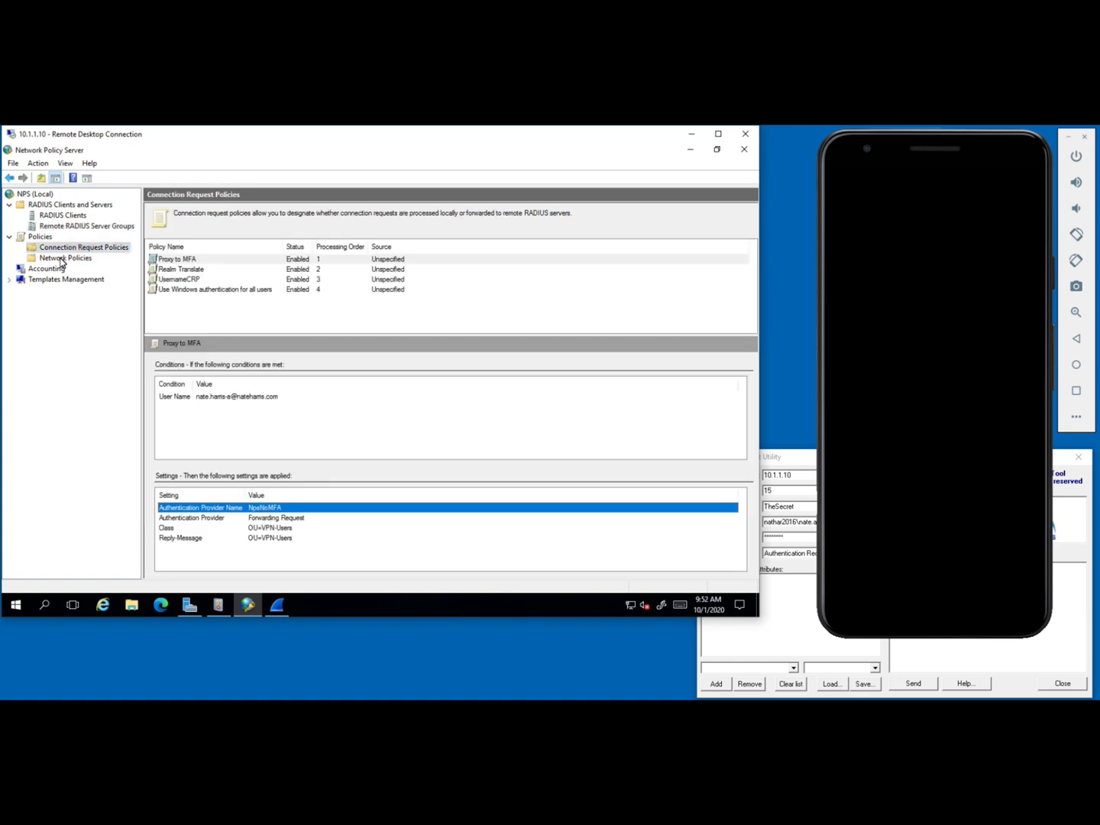
- Review the All Times network policy's settings and its day and time restrictions condition
click(61, 260)
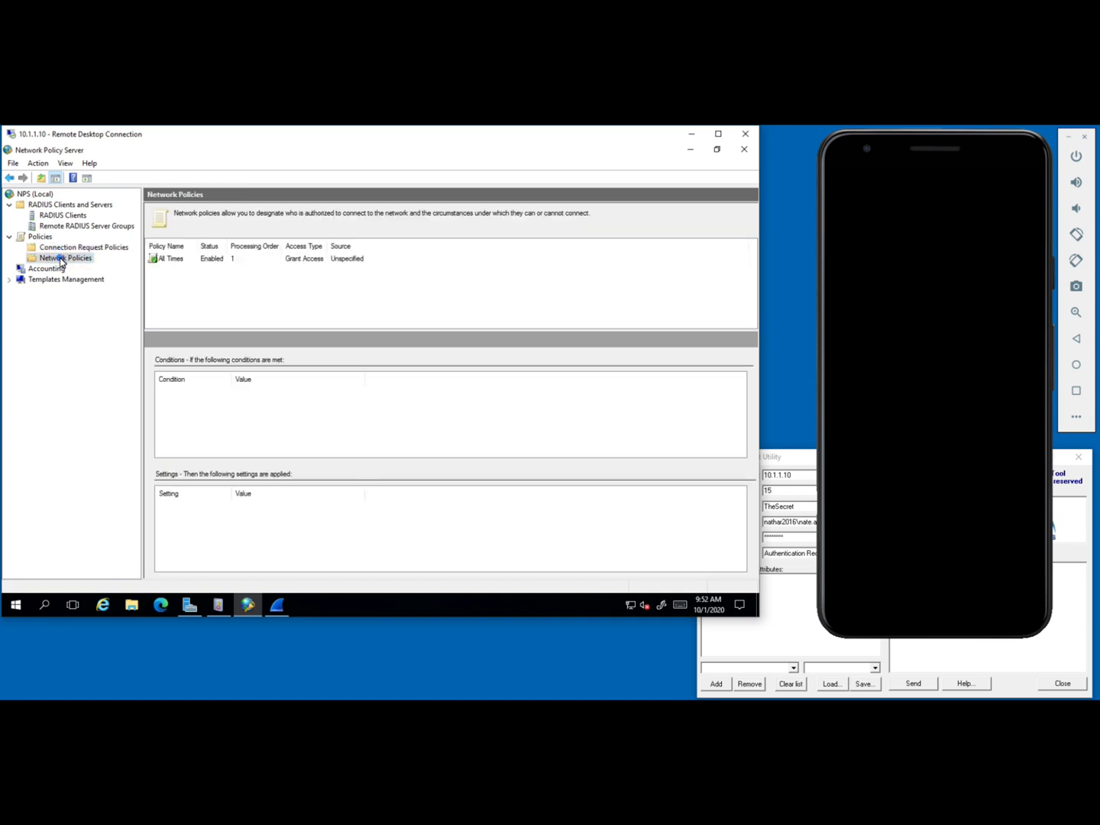
click(180, 260)
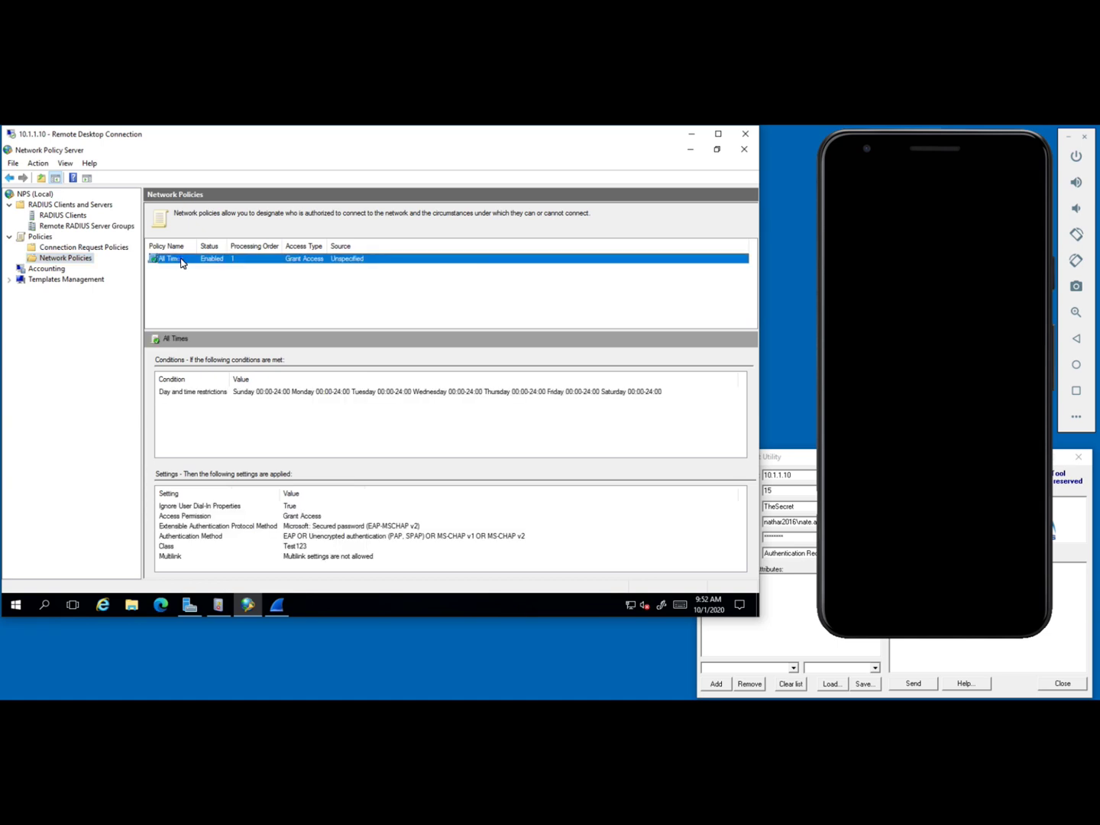
click(192, 393)
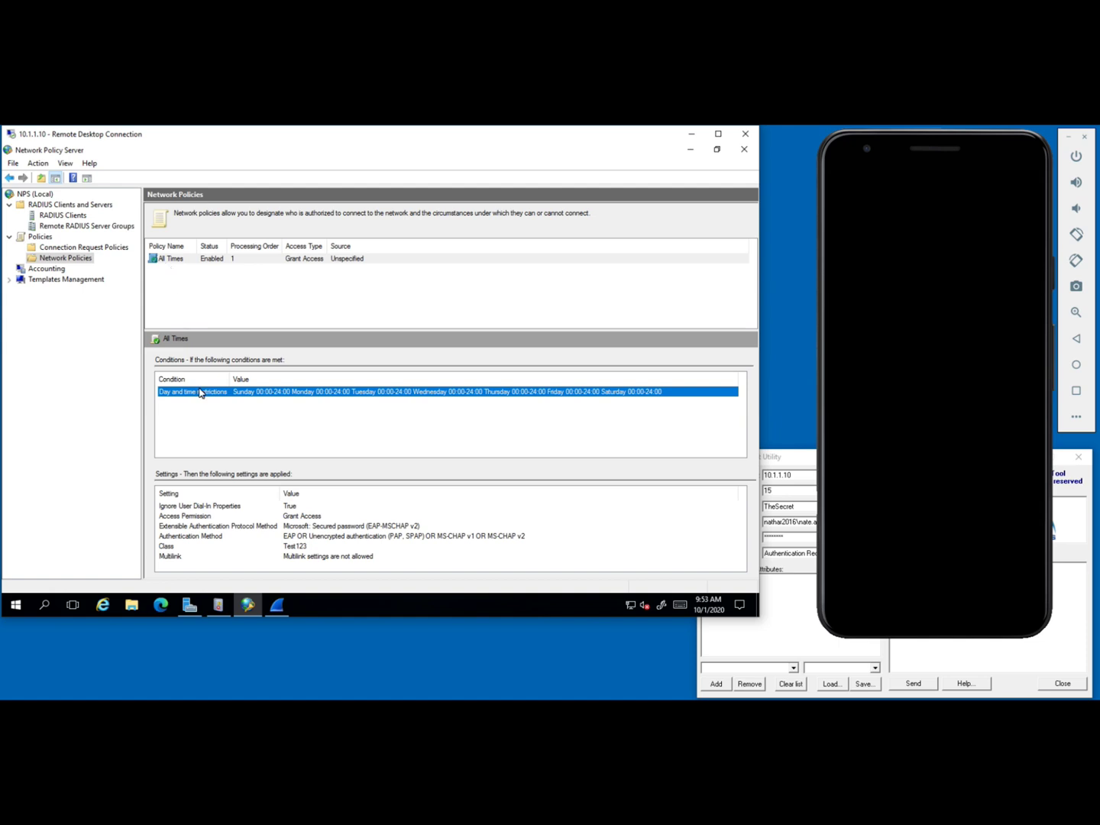
- Review the All Times network policy's conditions and the available condition types, such as Client Friendly Name, without adding one
double_click(168, 260)
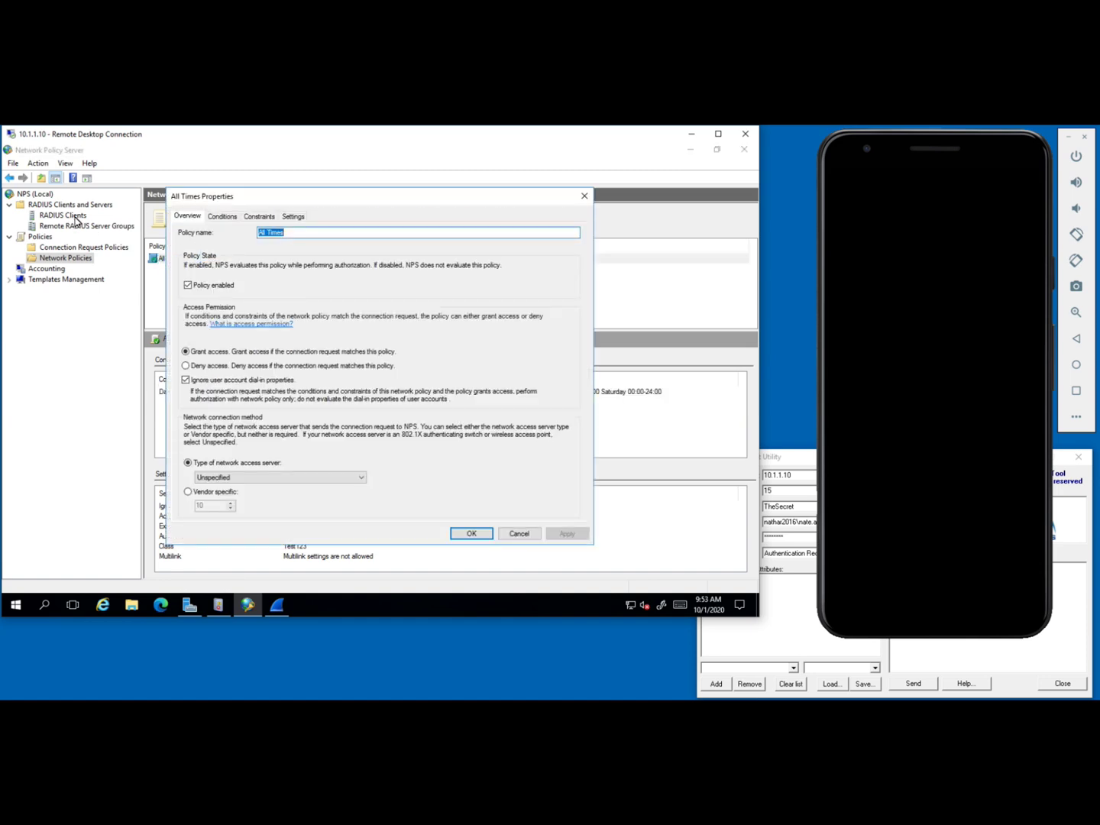
click(221, 217)
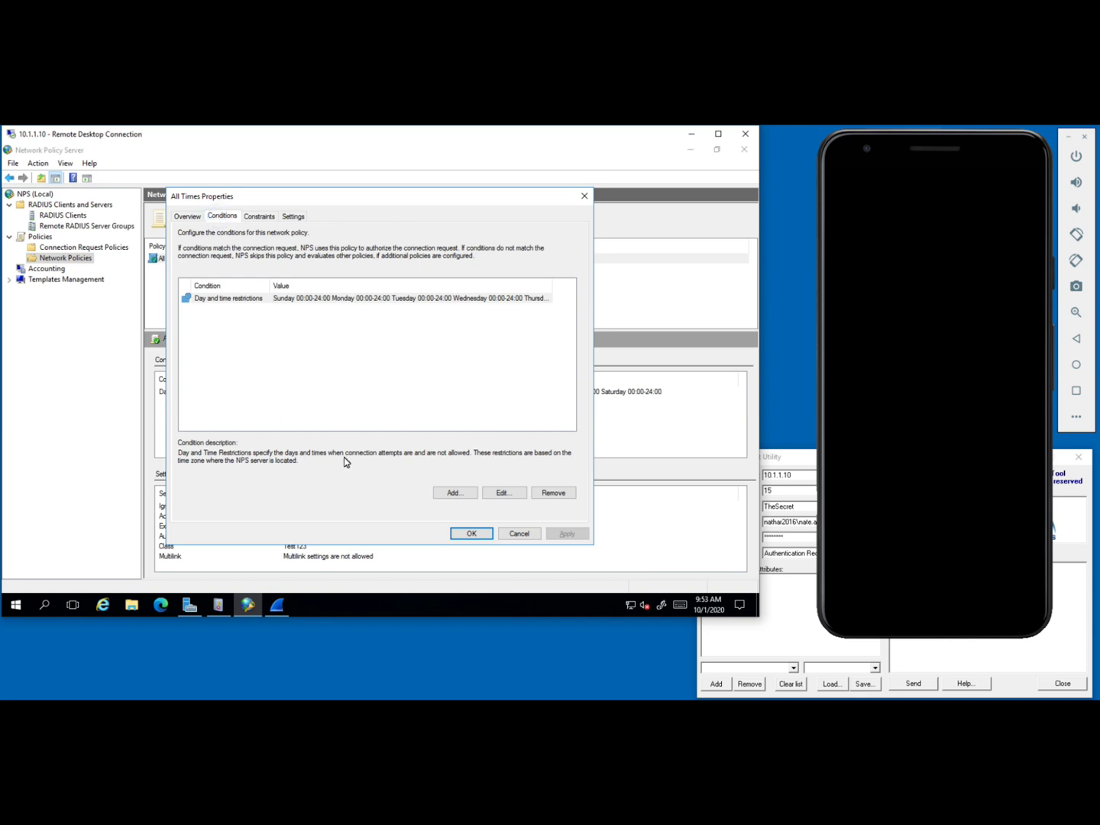
click(455, 492)
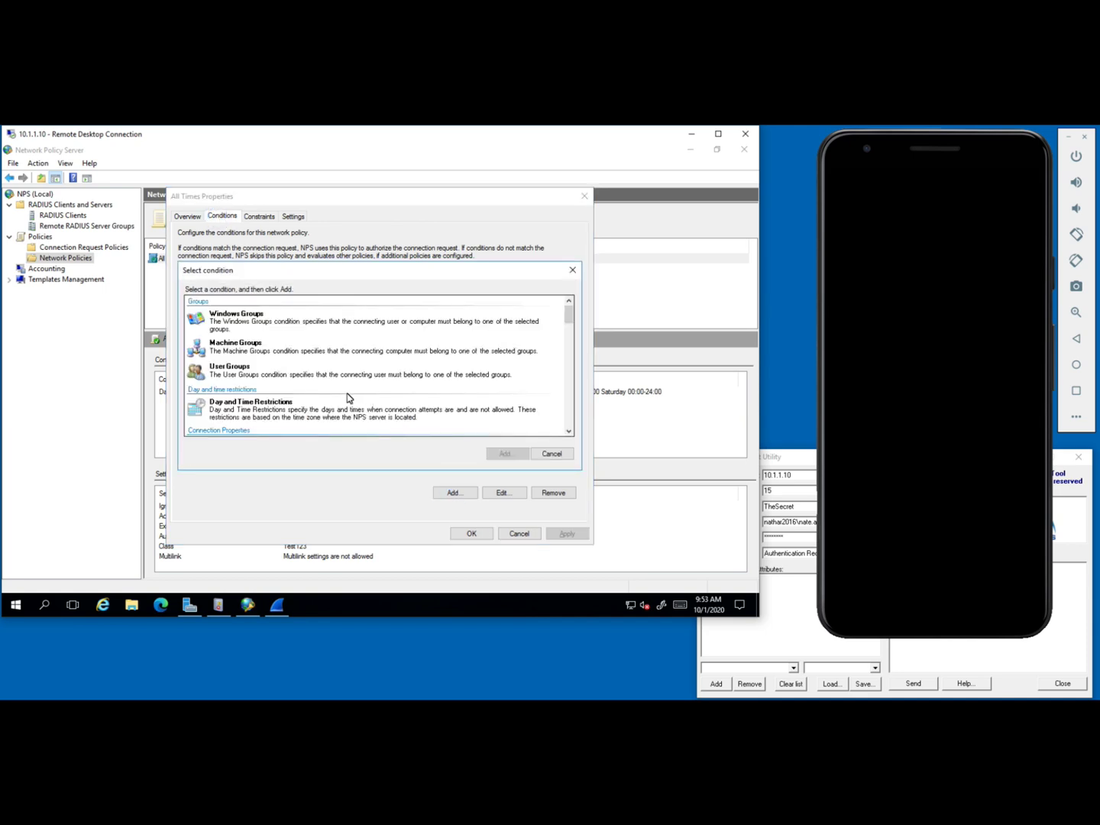
scroll(348, 398, down, 6)
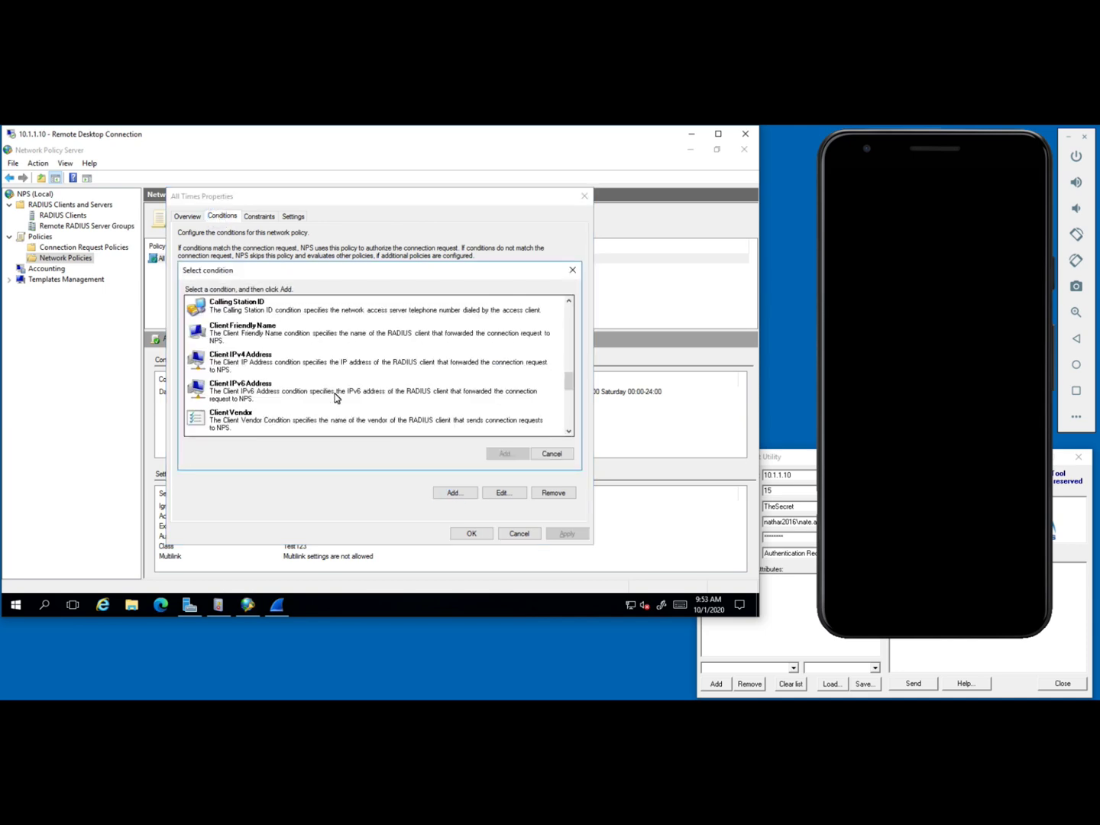
click(280, 334)
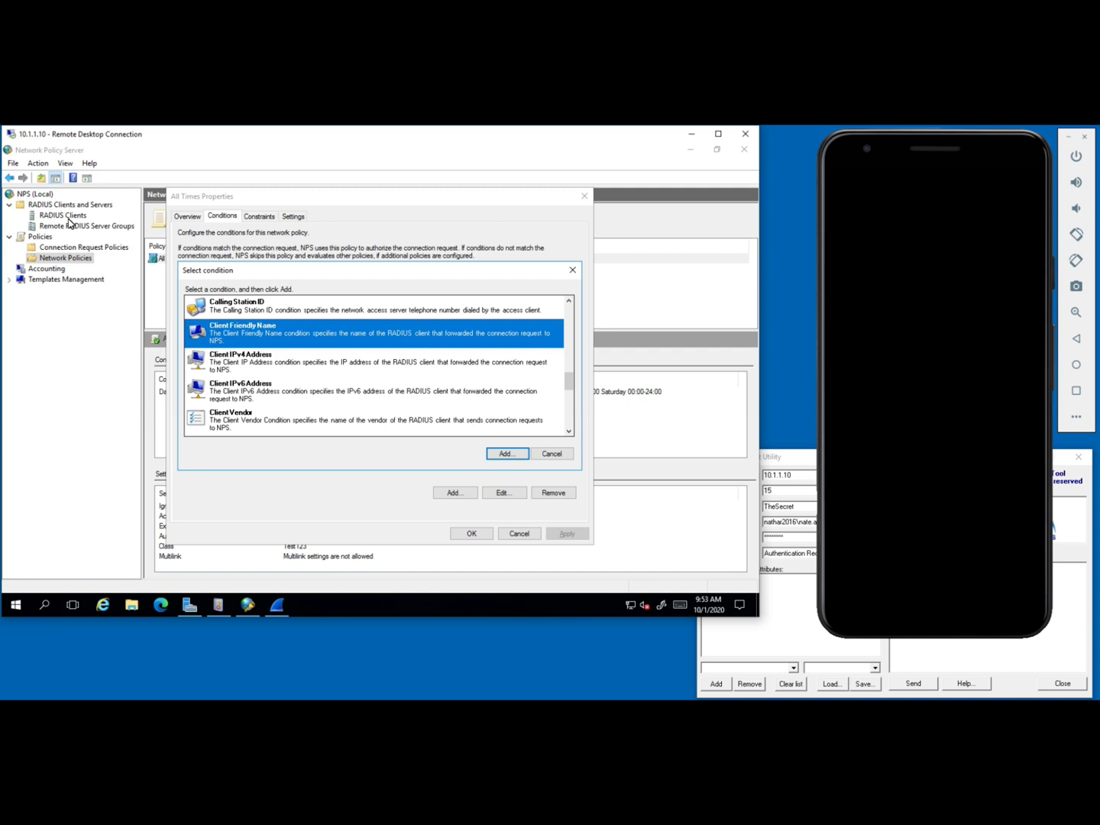
click(551, 455)
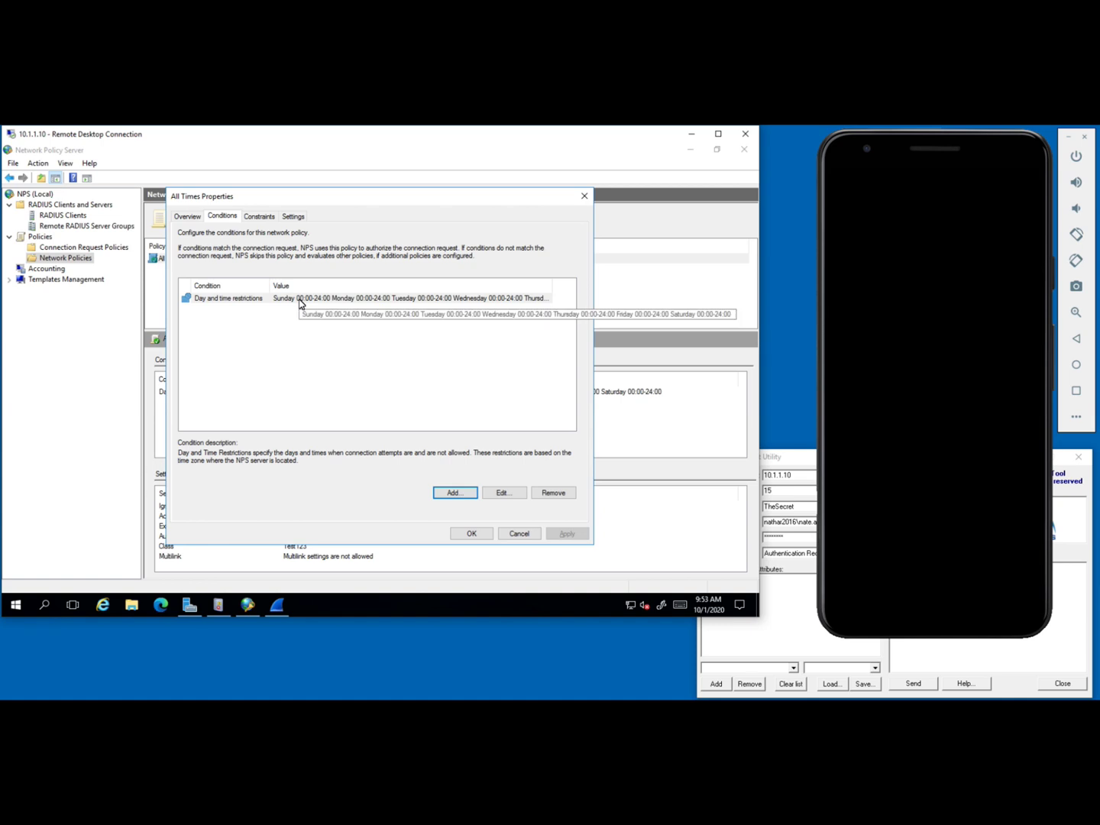
- Examine the All Times policy's authentication method constraints and the EAP types that could be added, without adding any
click(261, 217)
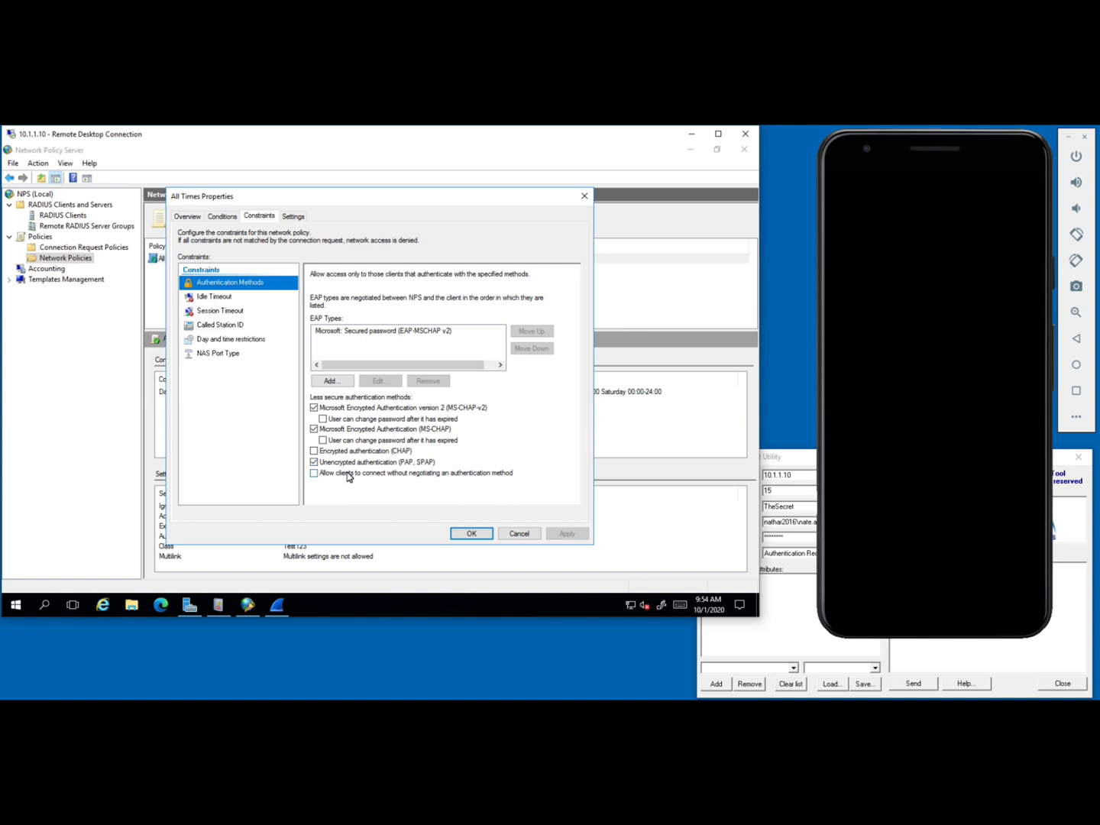
click(354, 334)
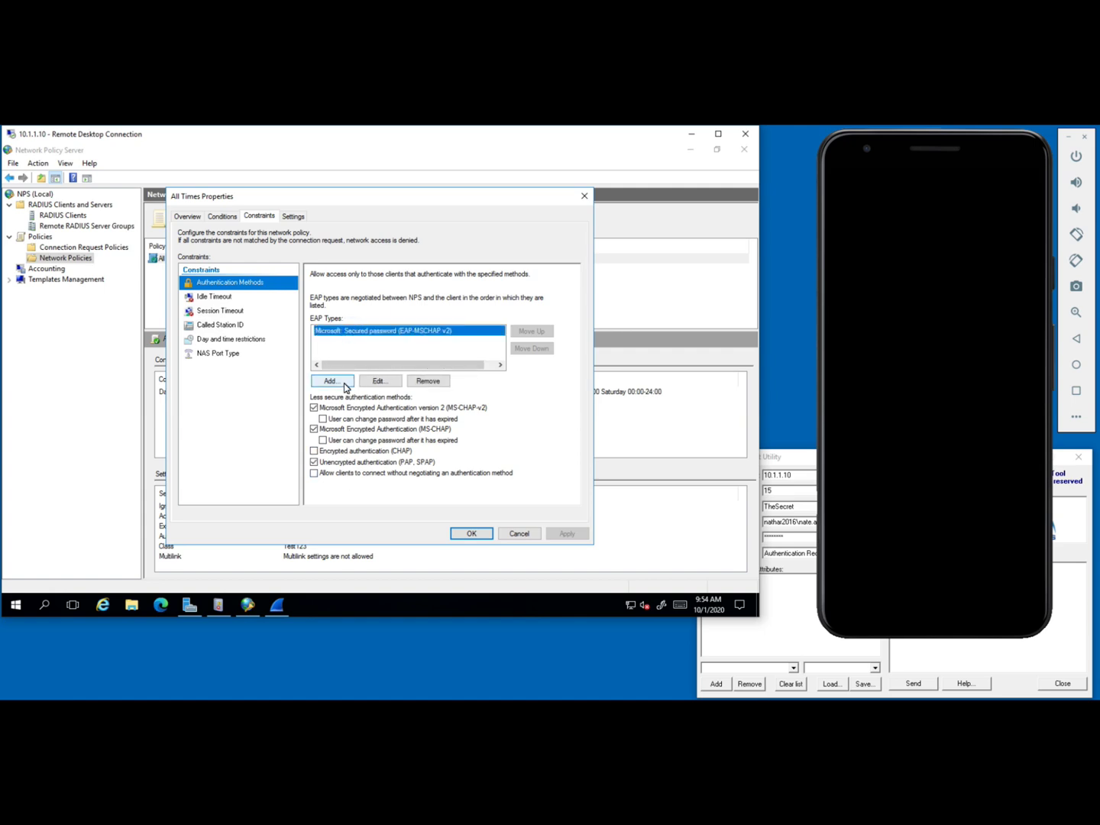
click(346, 382)
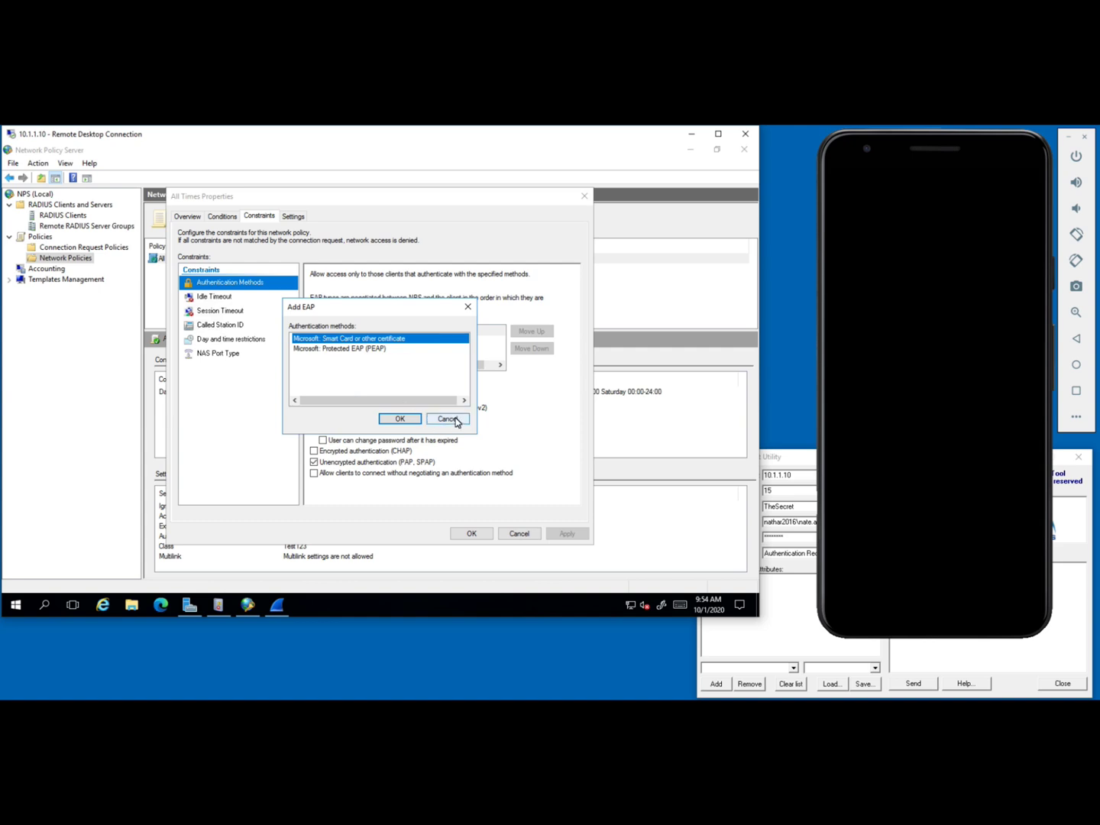
click(451, 419)
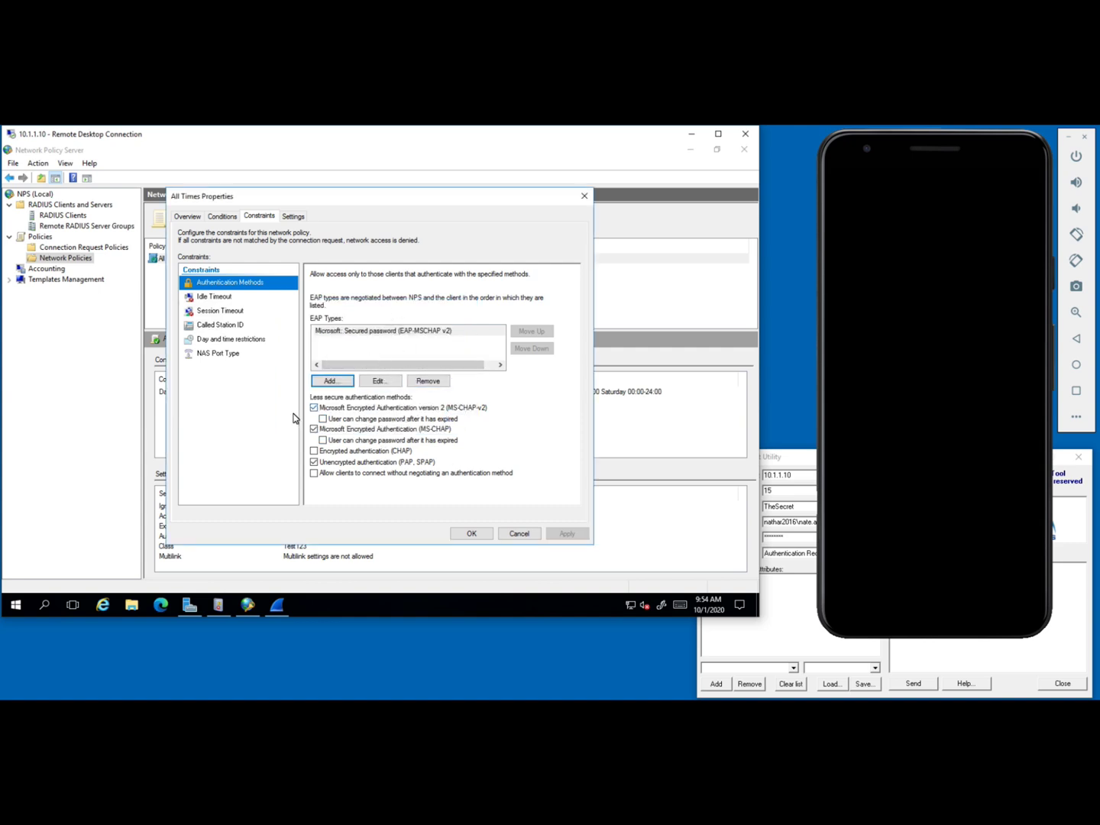
- Look through the policy's day and time, called station ID, session timeout and idle timeout constraints, returning to the authentication methods
click(222, 340)
click(224, 325)
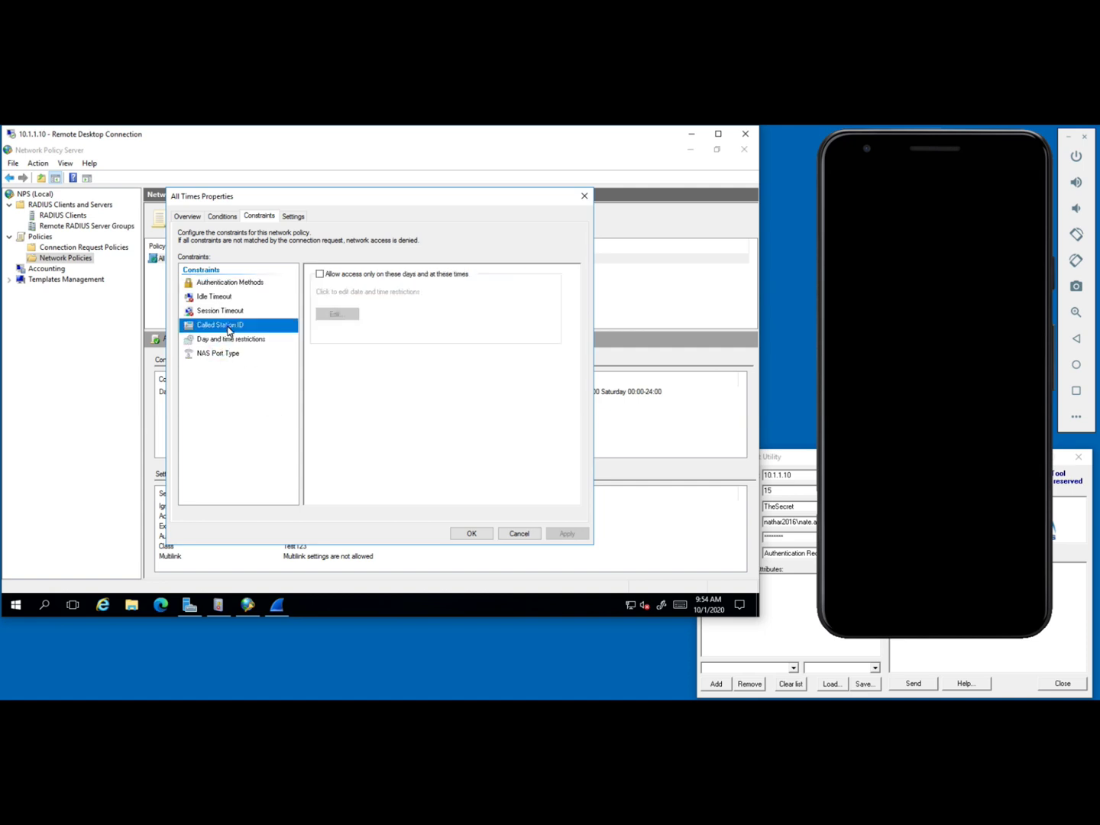
click(225, 311)
click(223, 297)
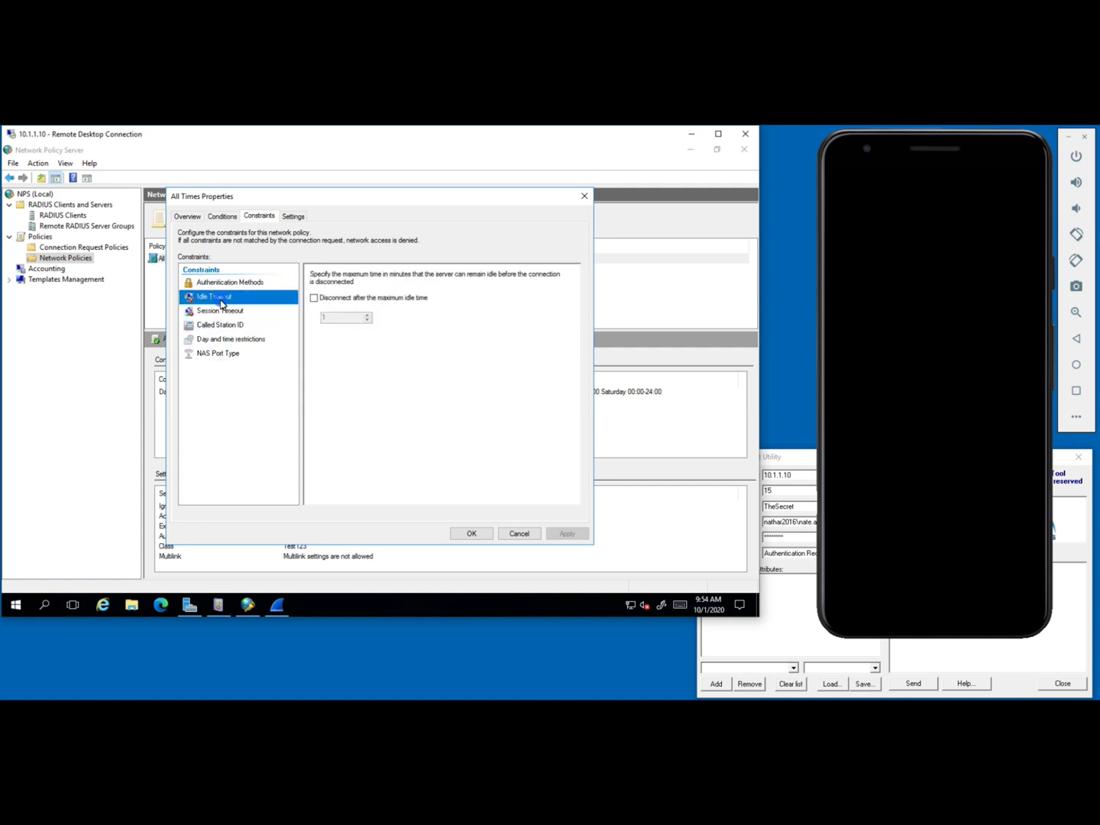
click(221, 282)
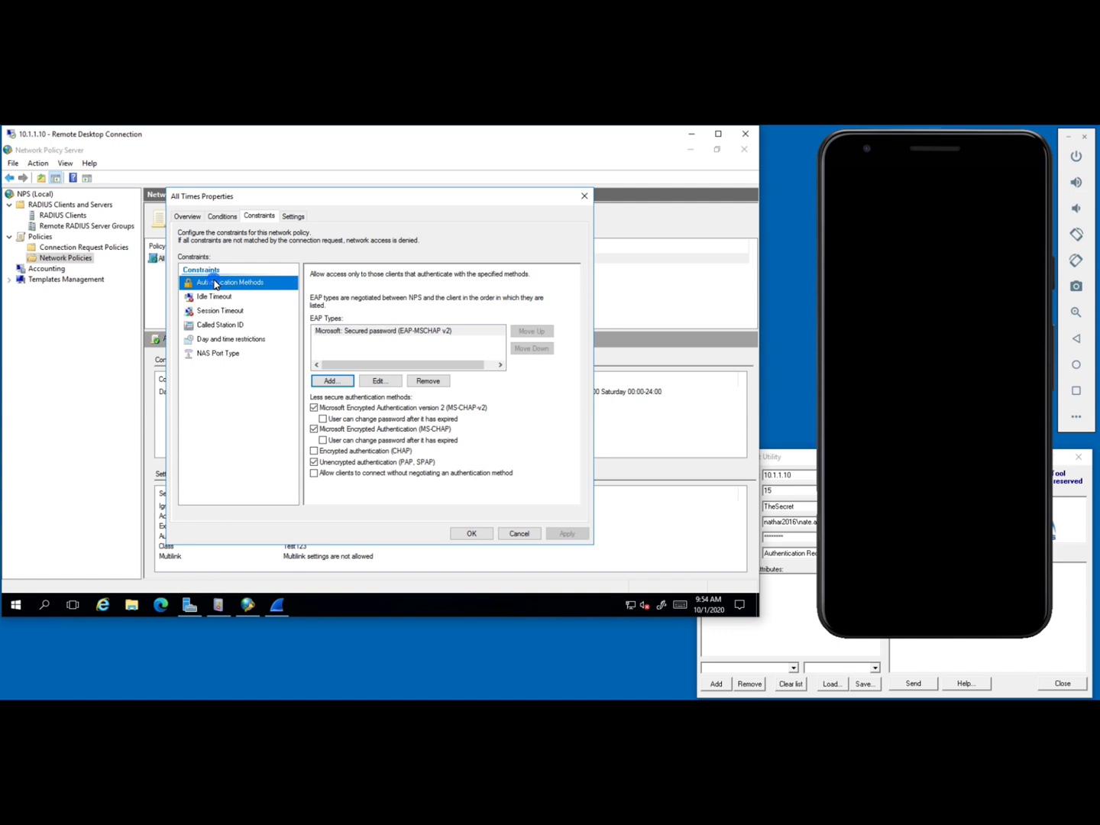
- Review the All Times policy's standard and vendor-specific RADIUS attributes, multilink, IP filter and encryption settings
click(293, 218)
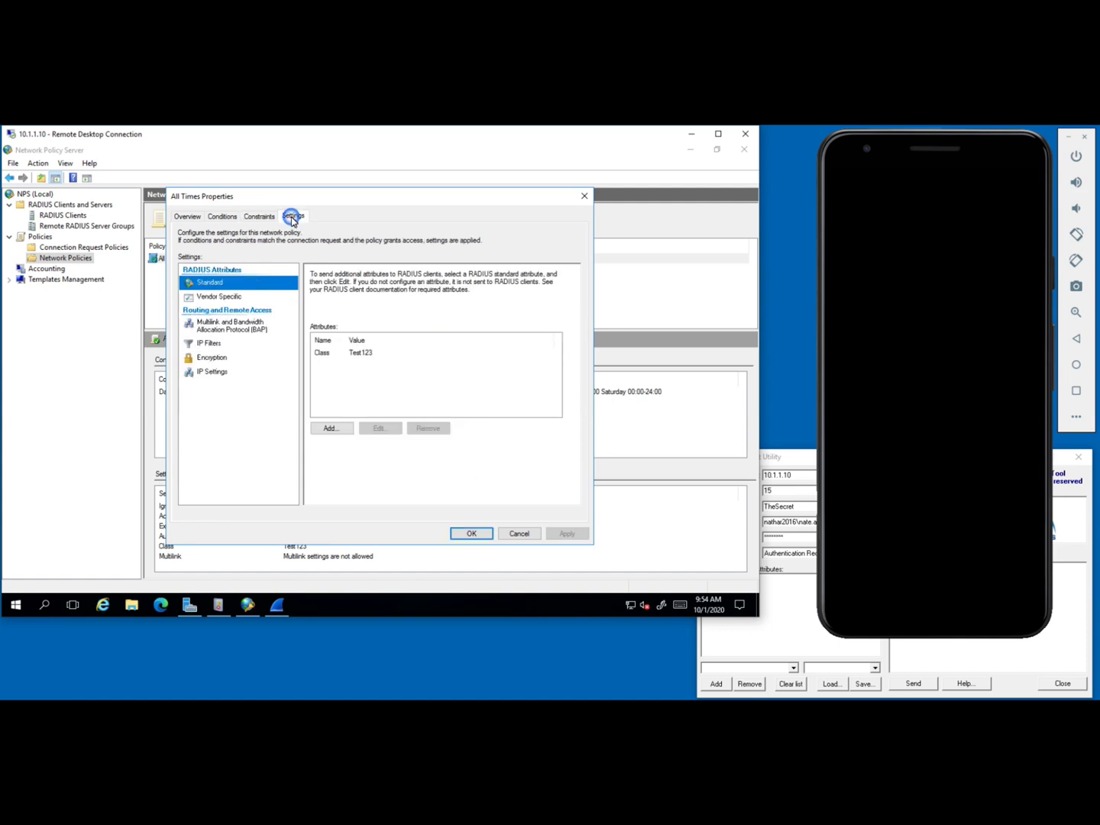
click(323, 354)
click(217, 296)
click(214, 330)
click(210, 343)
click(211, 357)
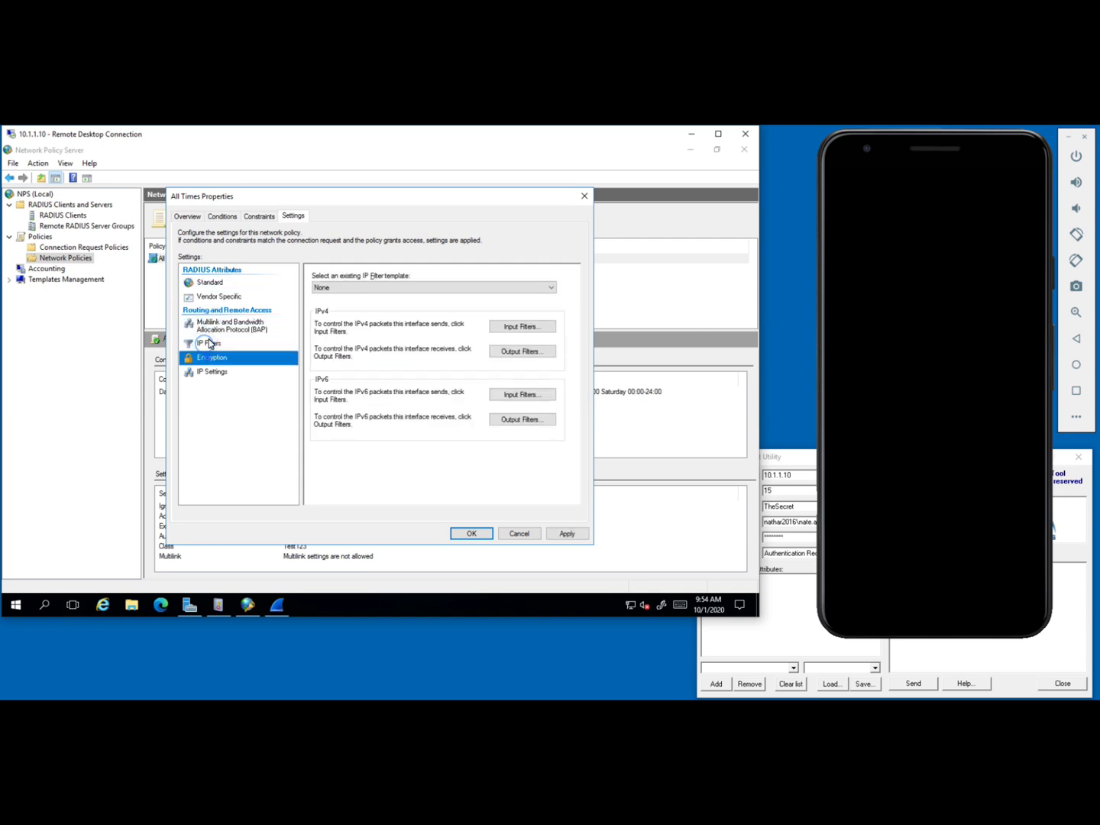
- Recheck the policy's day and time condition and authentication methods, and close the All Times properties without saving
click(261, 219)
click(227, 219)
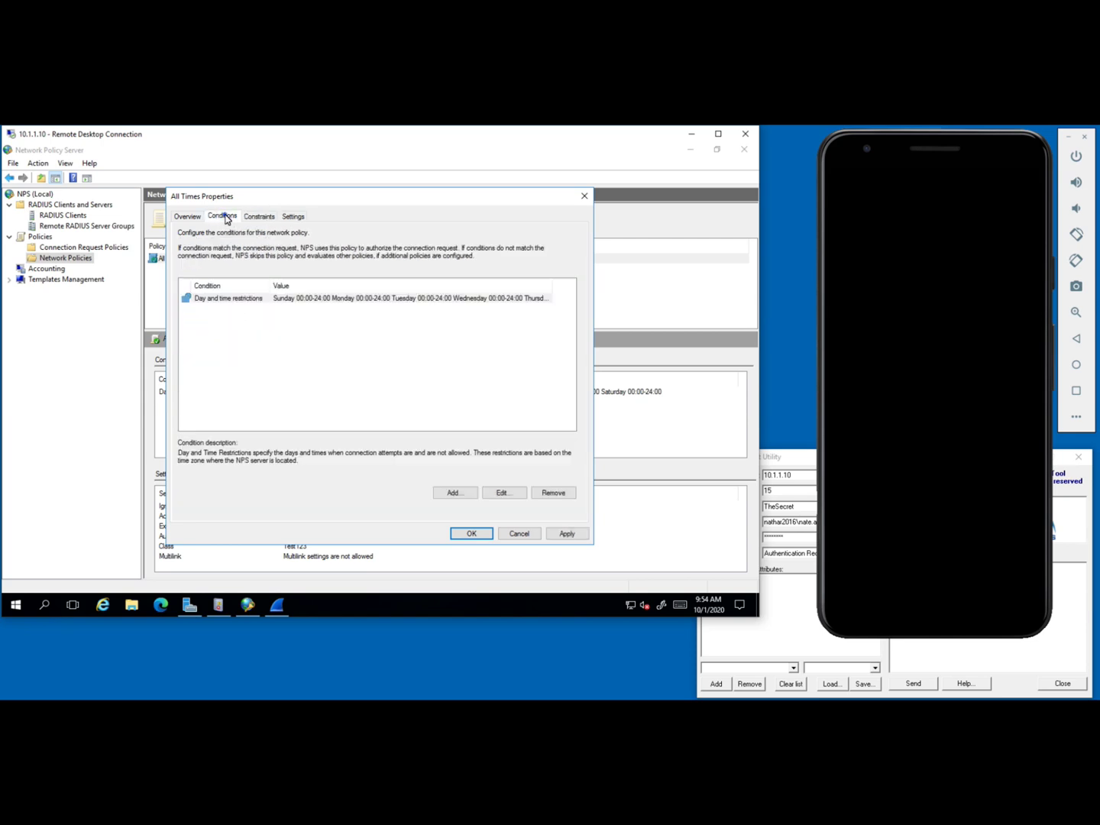
click(249, 305)
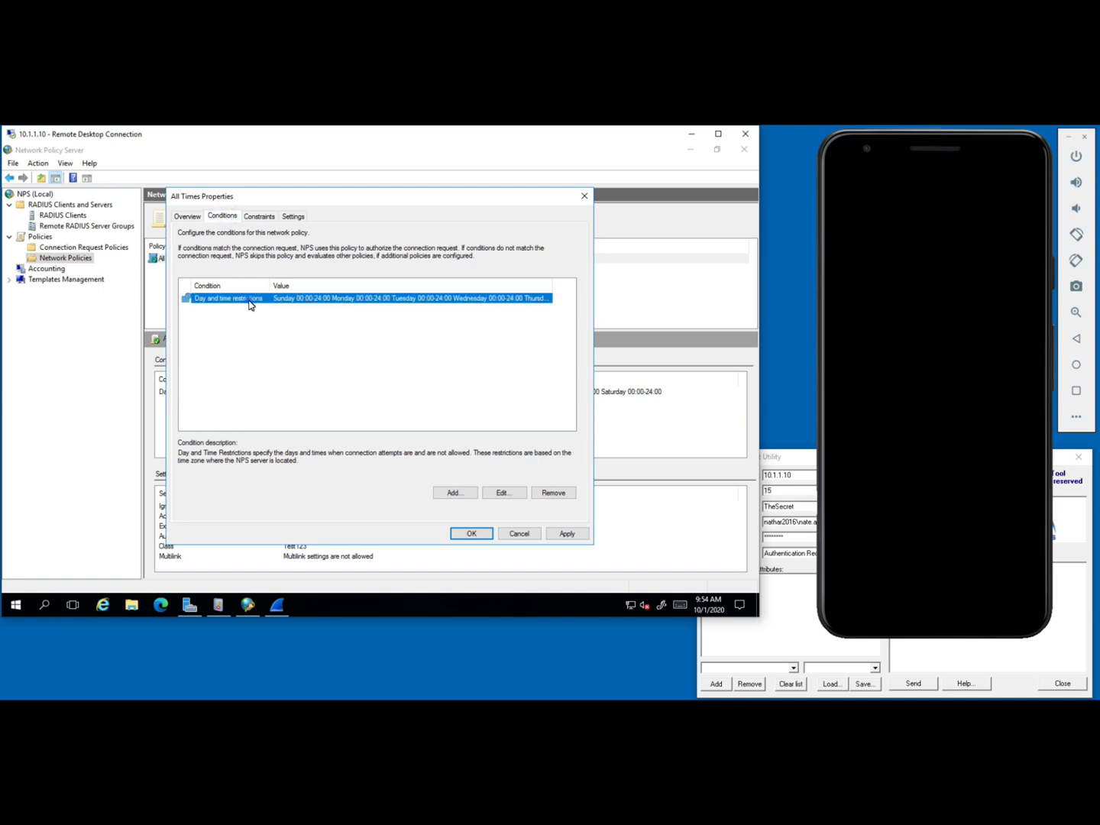
click(260, 217)
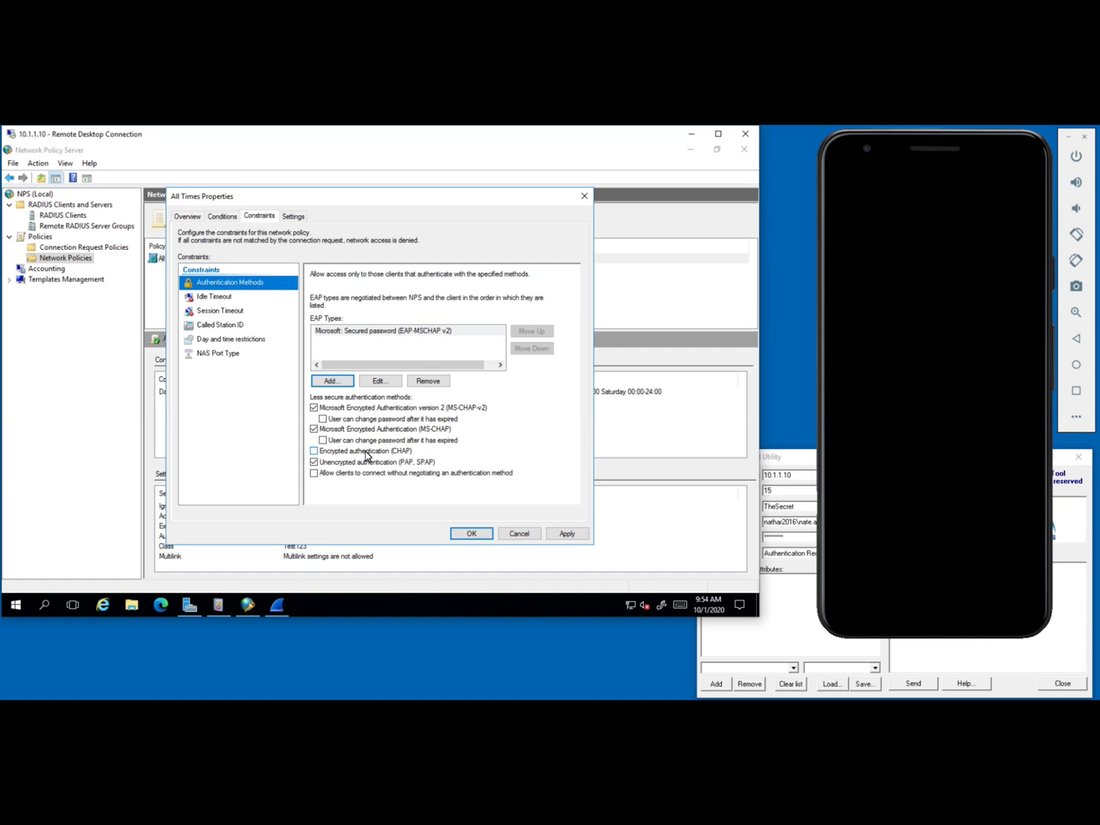
click(515, 537)
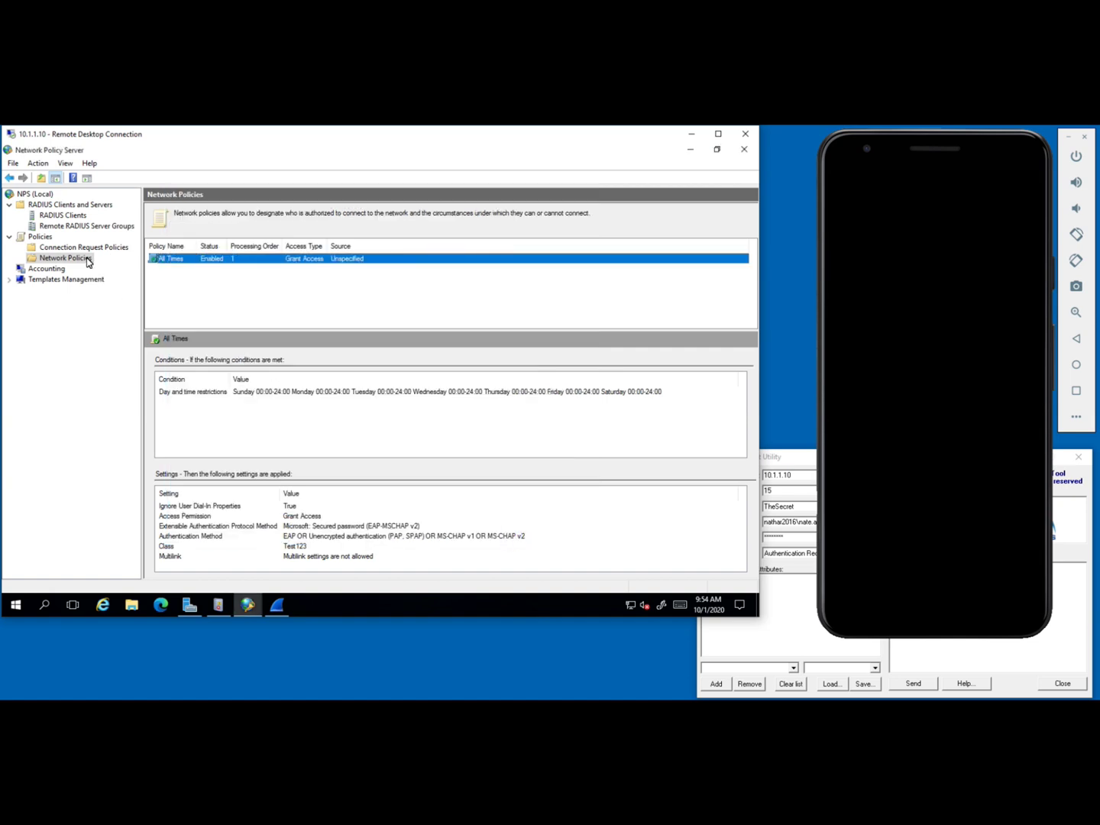
- Recap the RADIUS clients, remote RADIUS server groups, connection request policies and network policies
click(61, 217)
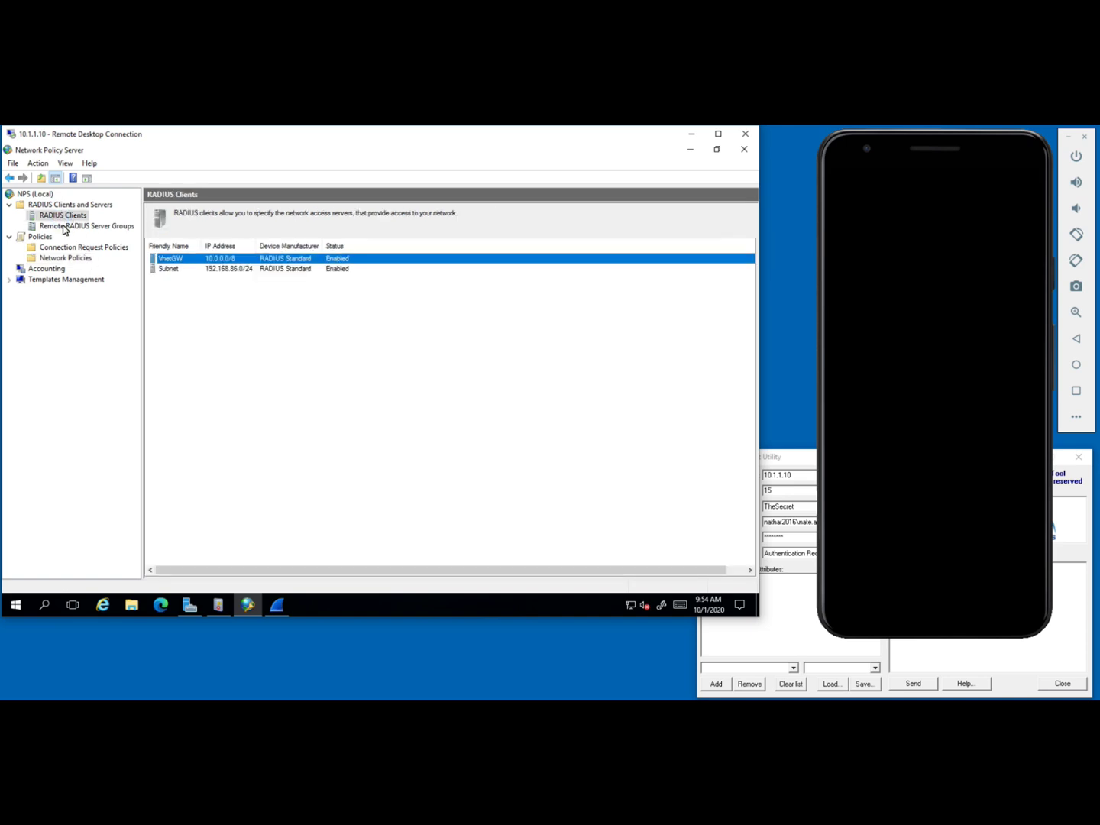
click(65, 228)
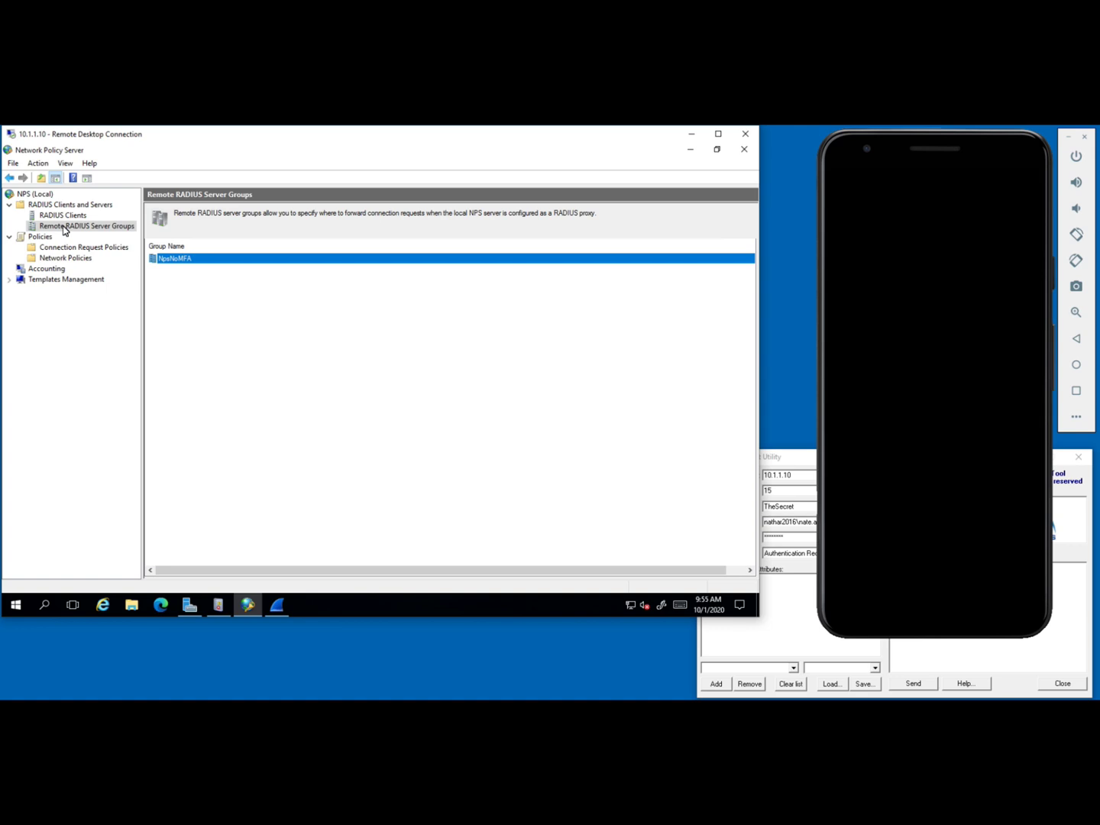
click(101, 249)
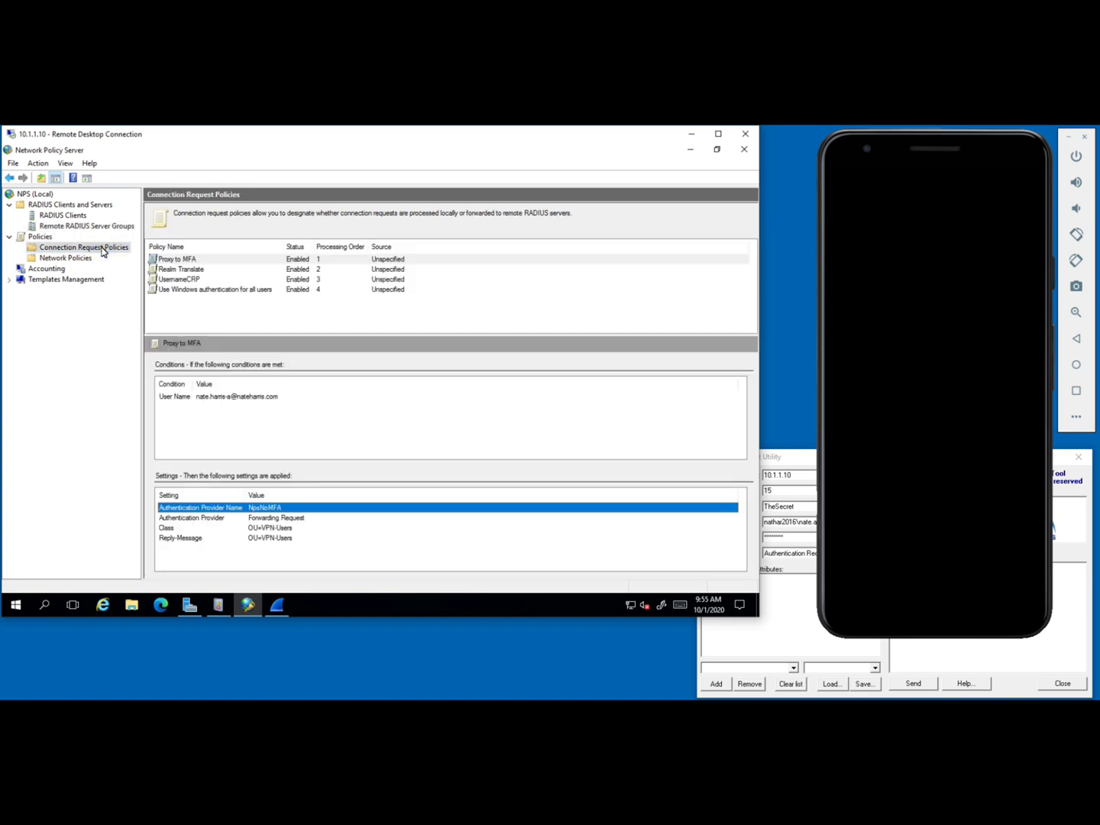
click(64, 259)
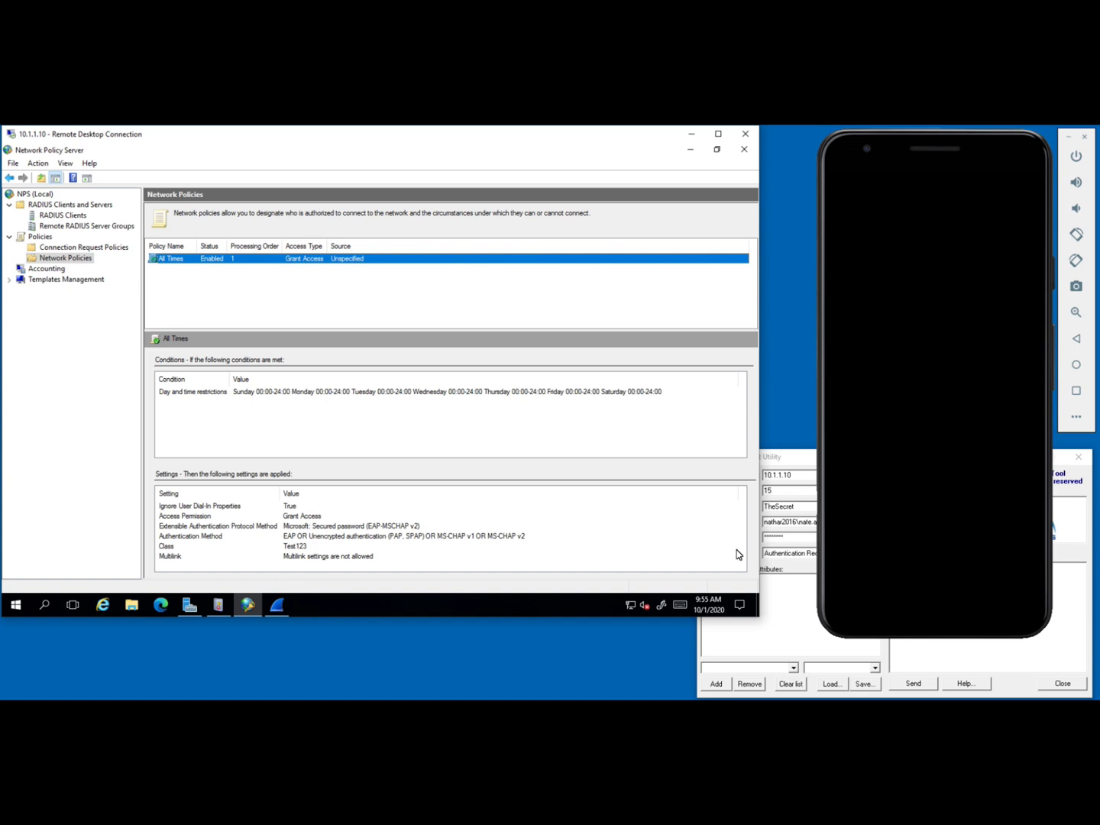
- Bring the NTRadPing Test Utility to the front and wake the emulated phone showing the authenticator accounts
click(788, 626)
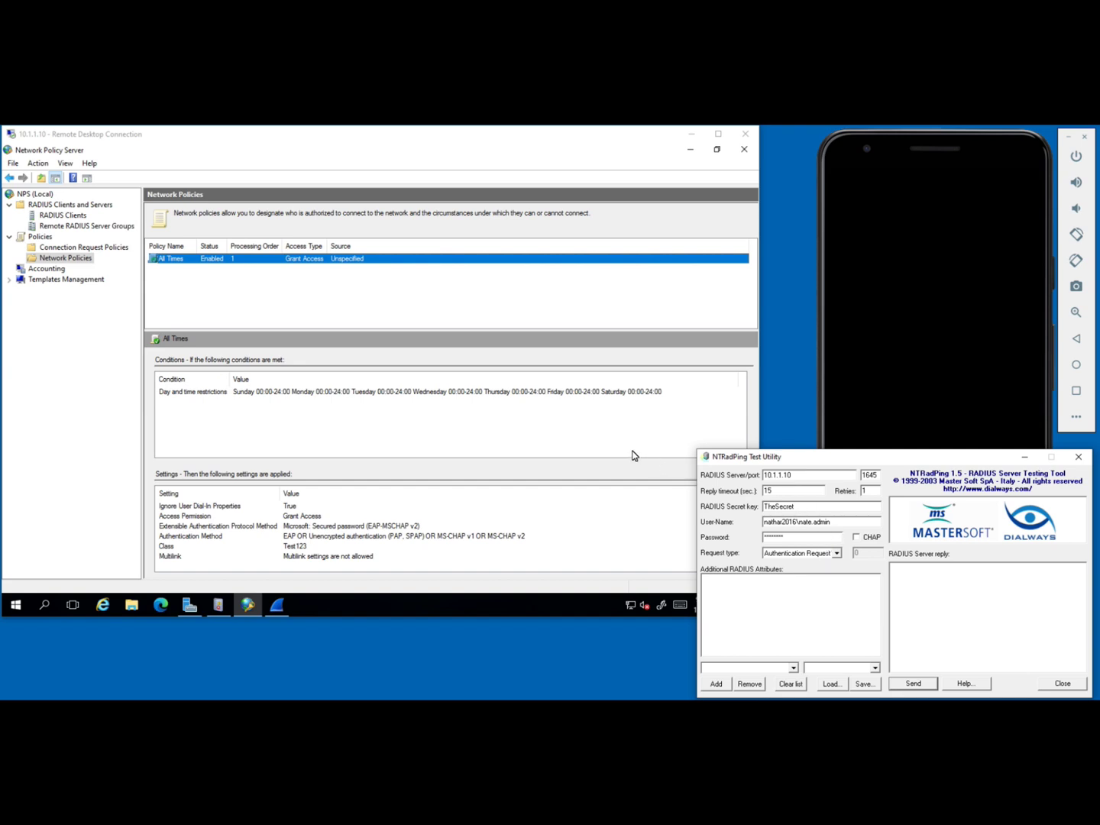
click(1077, 158)
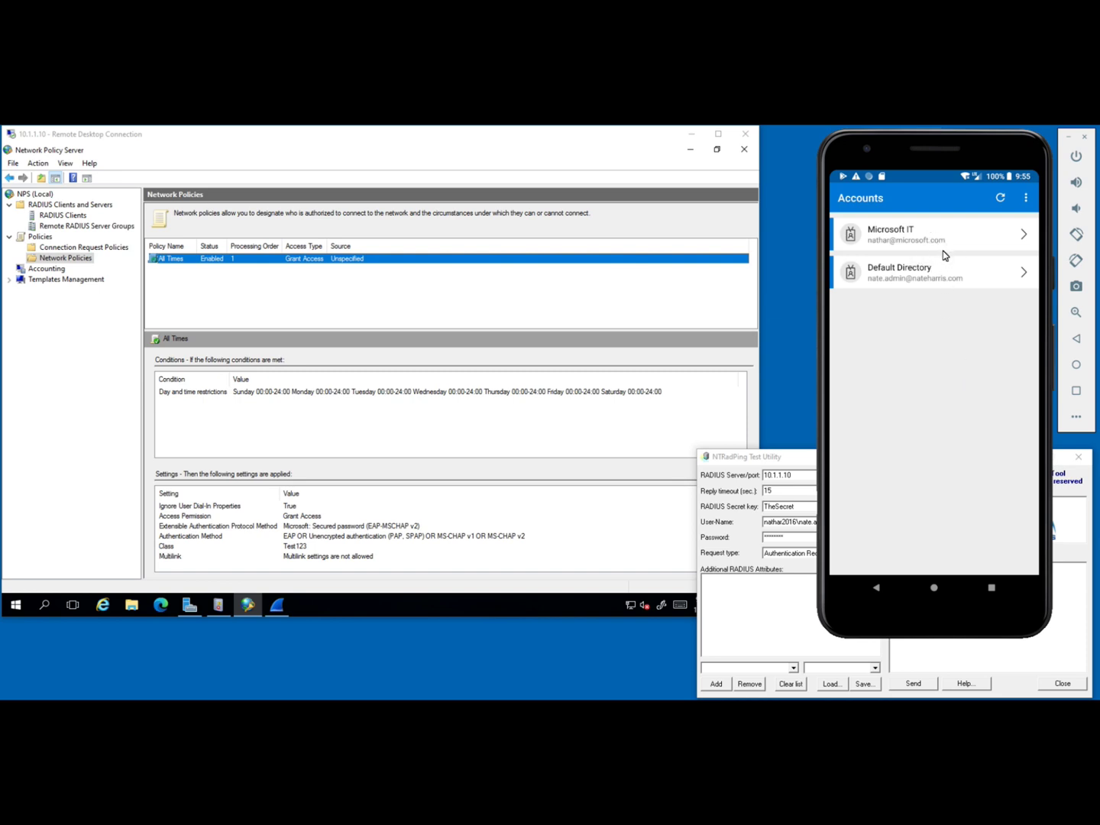
- Switch to Wireshark, start capturing on the Ethernet interface and apply the display filter "radius"
click(277, 607)
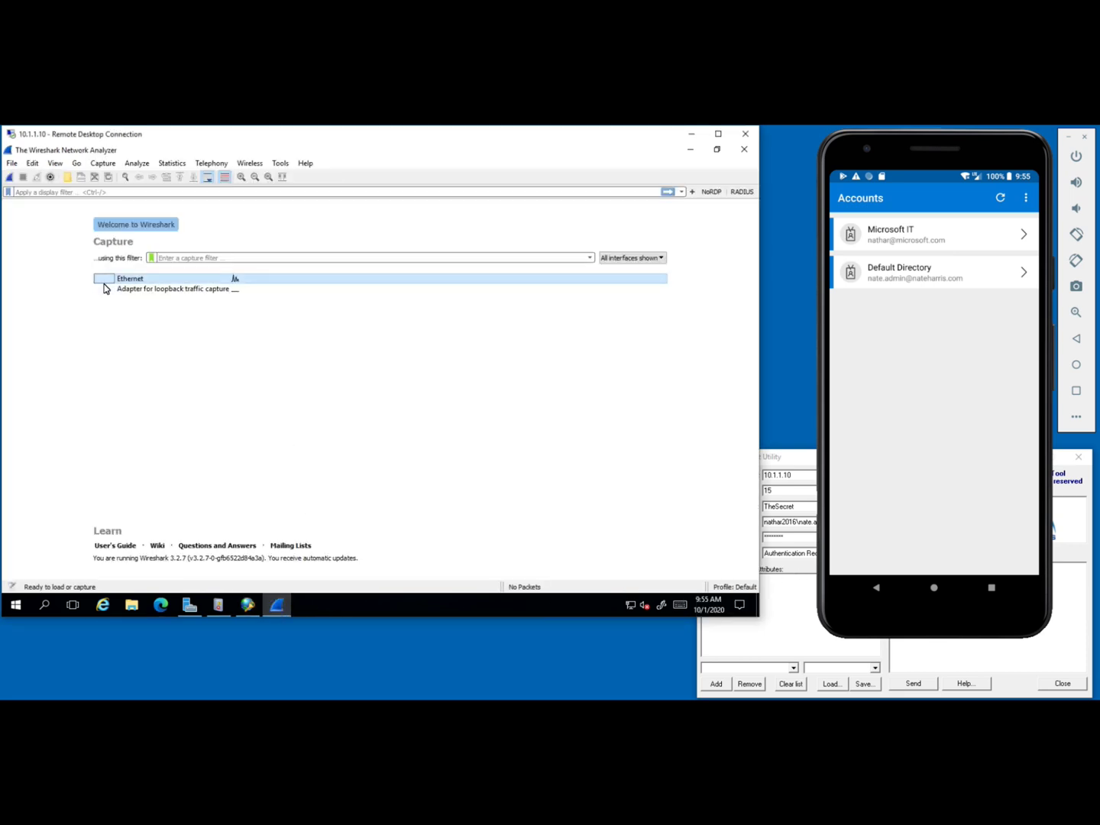
click(9, 179)
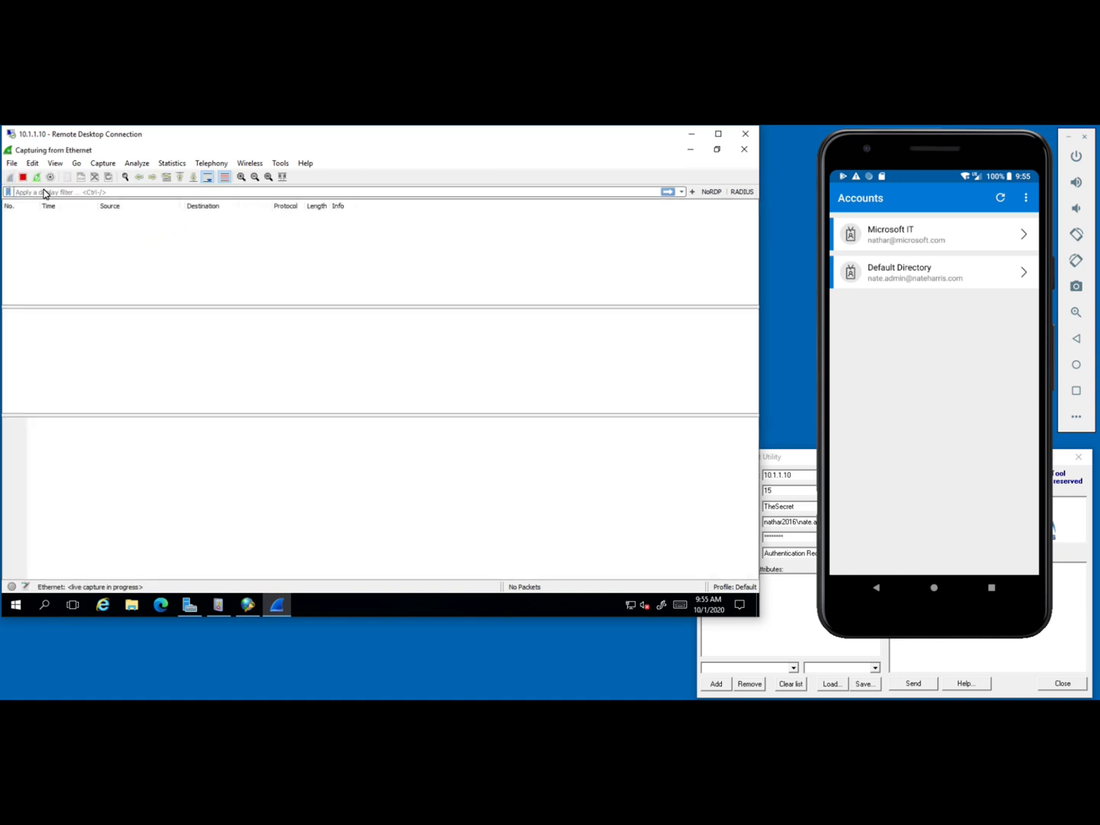
click(138, 223)
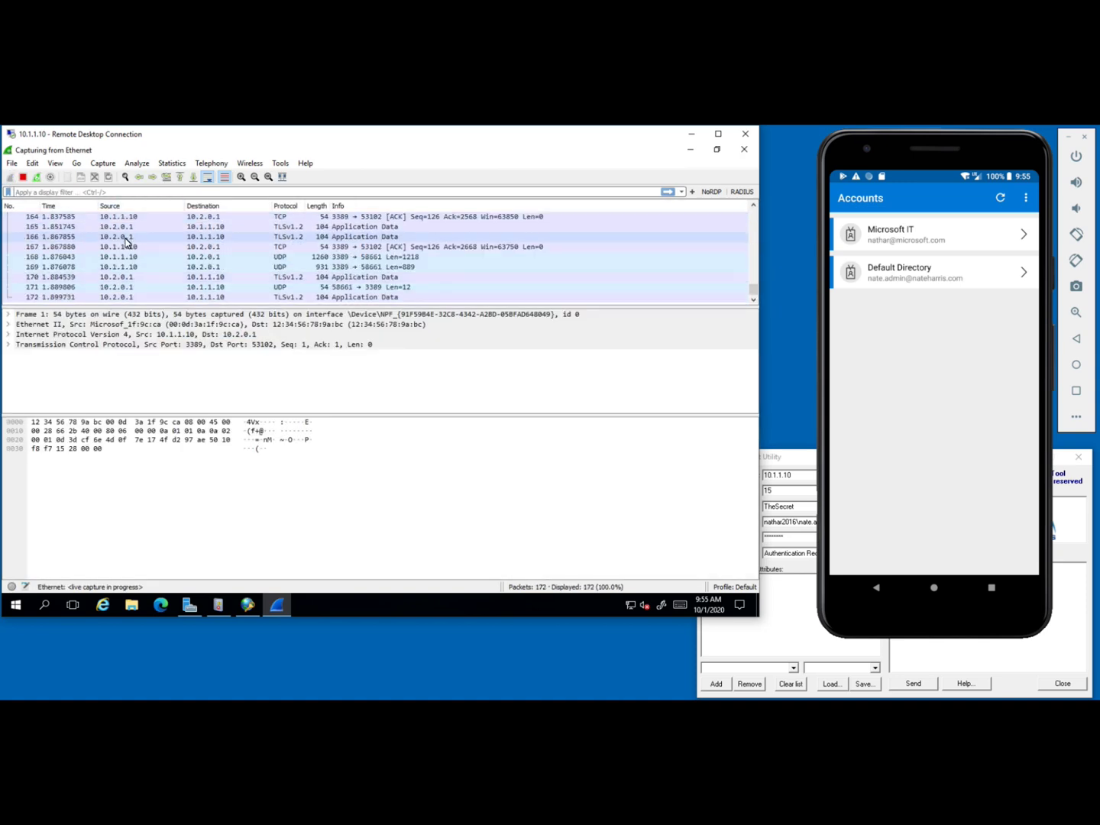
click(73, 192)
text(radius)
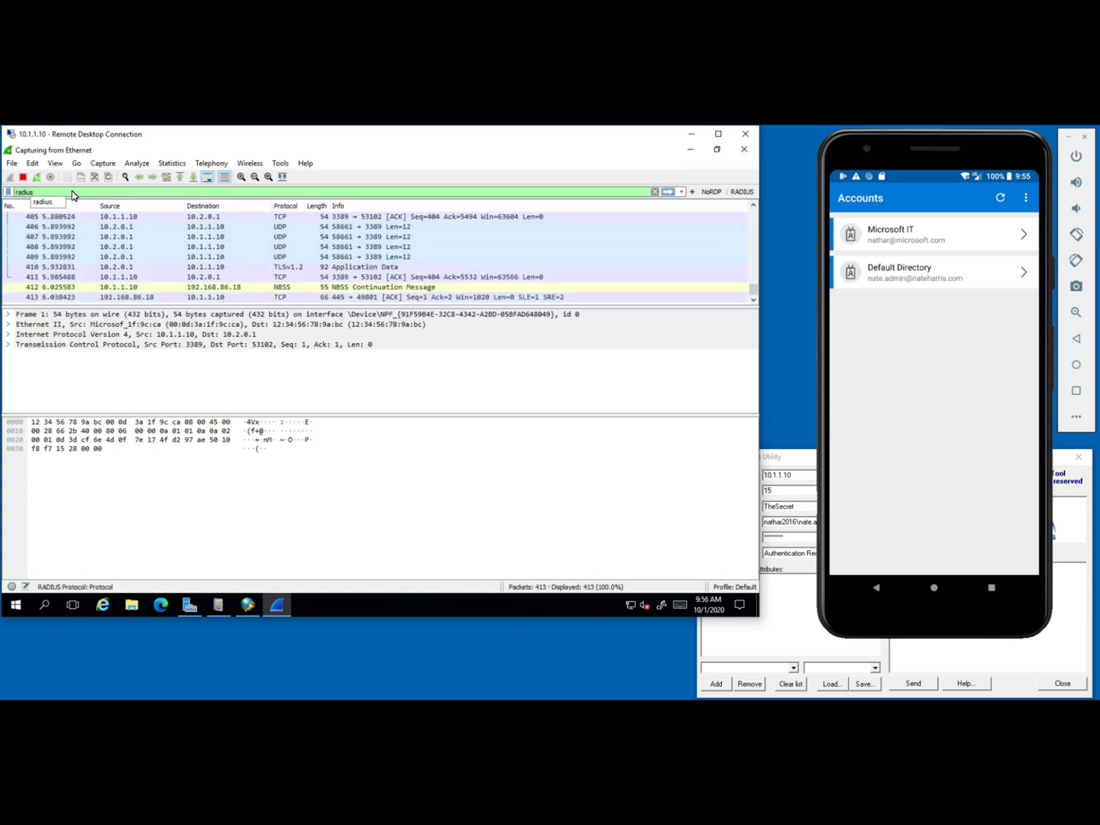
key(Return)
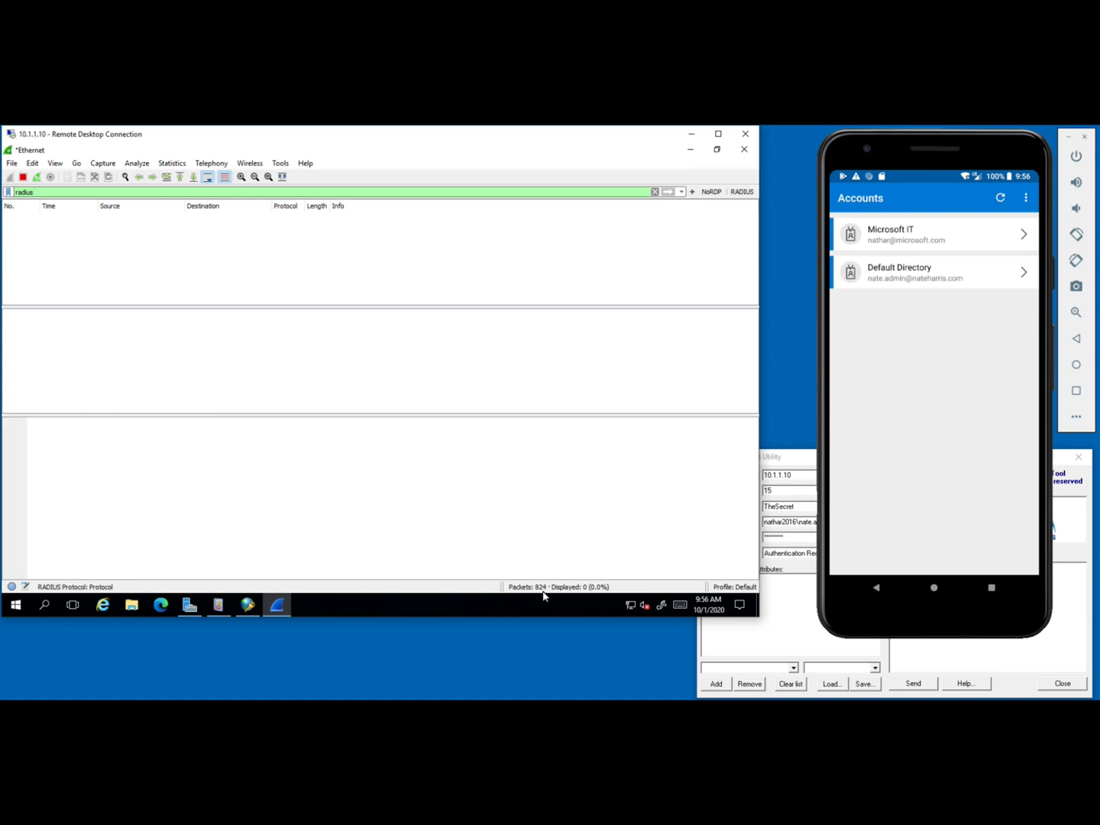
- Switch to NTRadPing and send the authentication request to RADIUS server 10.1.1.10 on port 1645
click(738, 647)
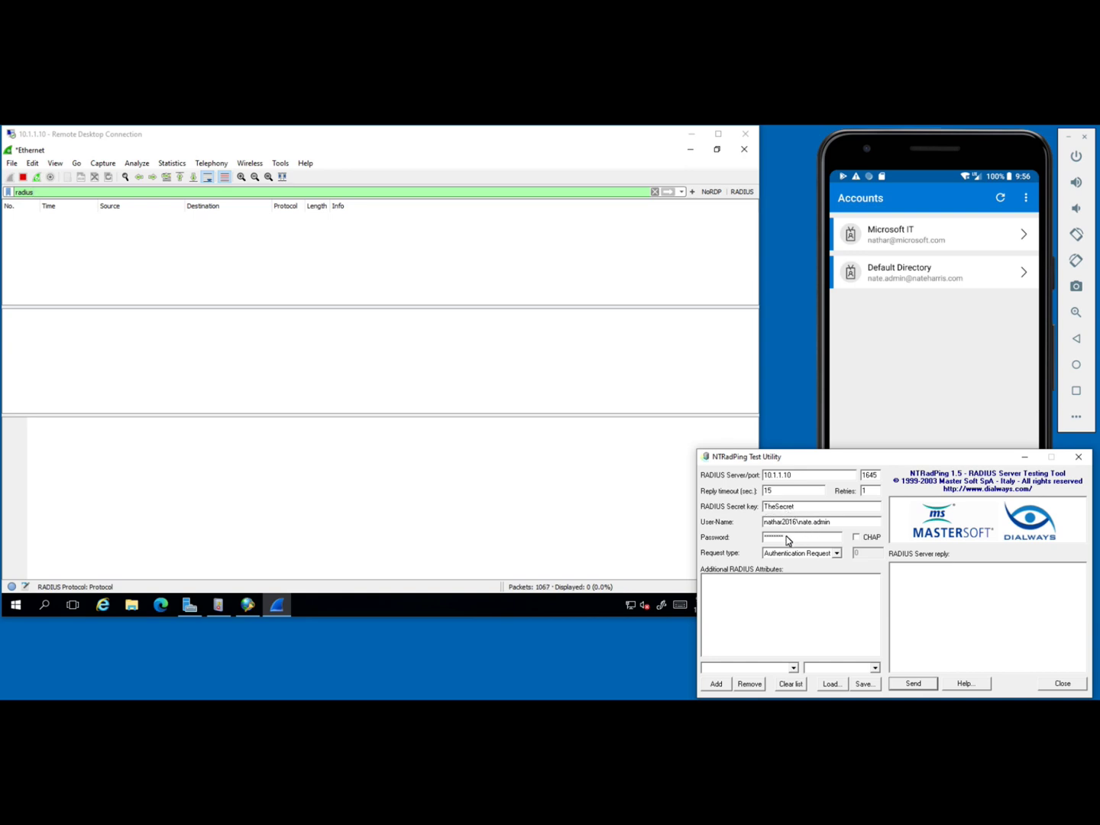
click(910, 687)
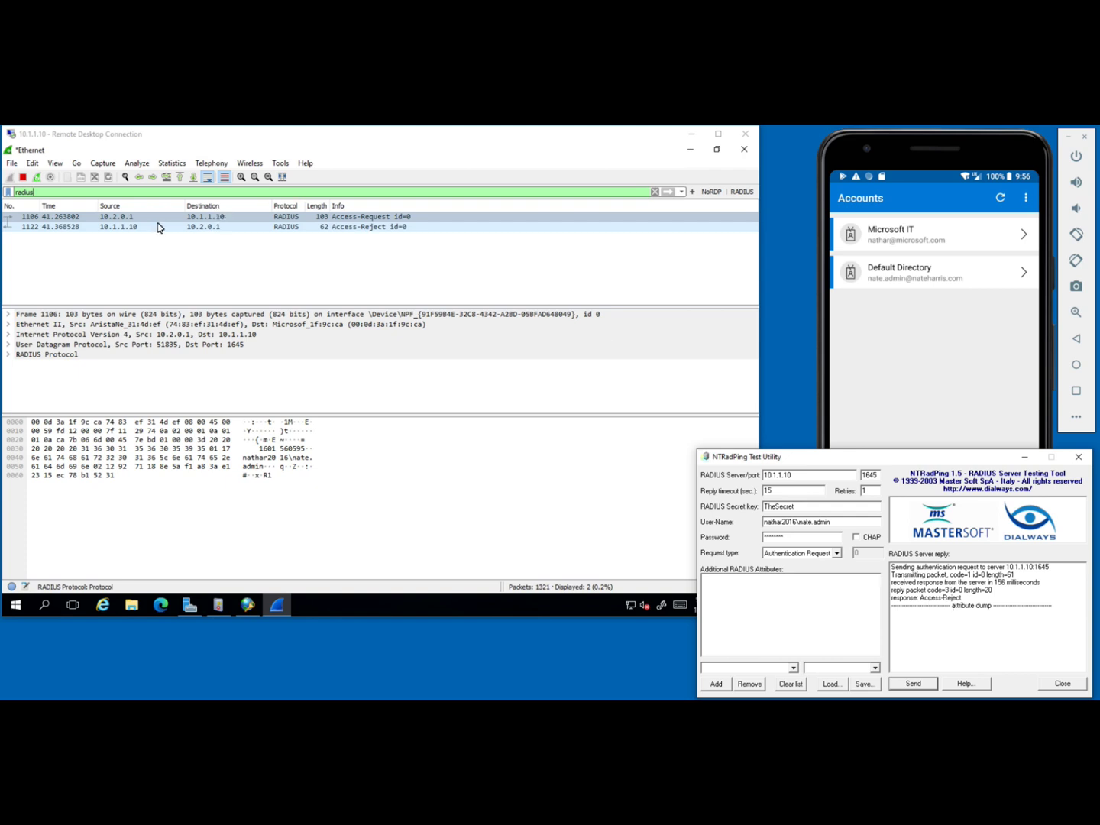
- Expand the RADIUS Protocol details of the captured Access-Request packet in Wireshark and enlarge the packet details area
click(122, 220)
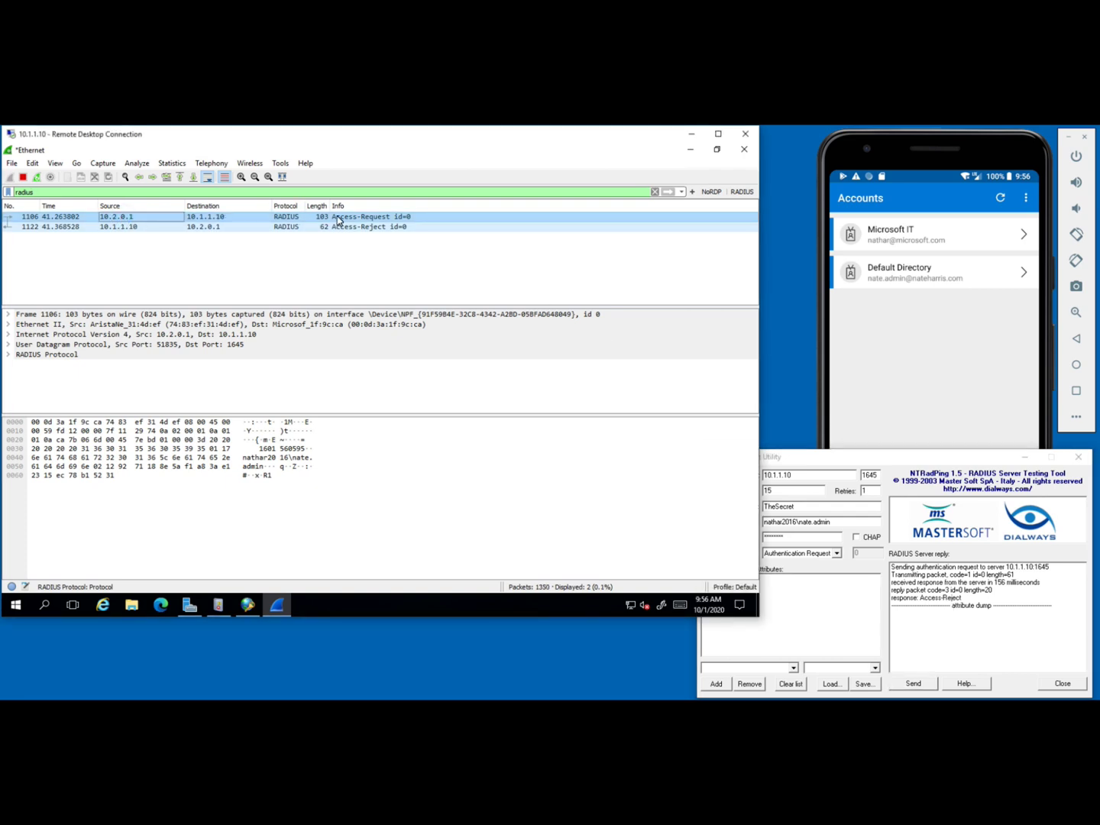
click(9, 355)
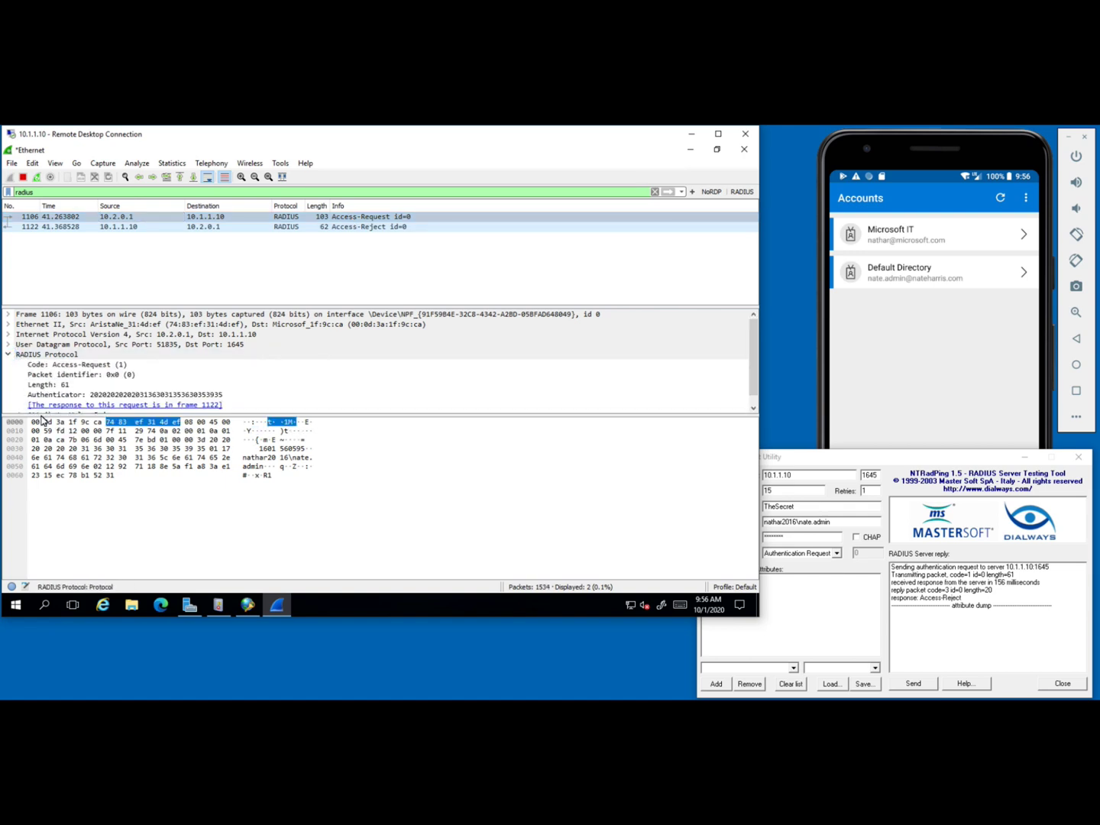
drag(42, 415, 37, 502)
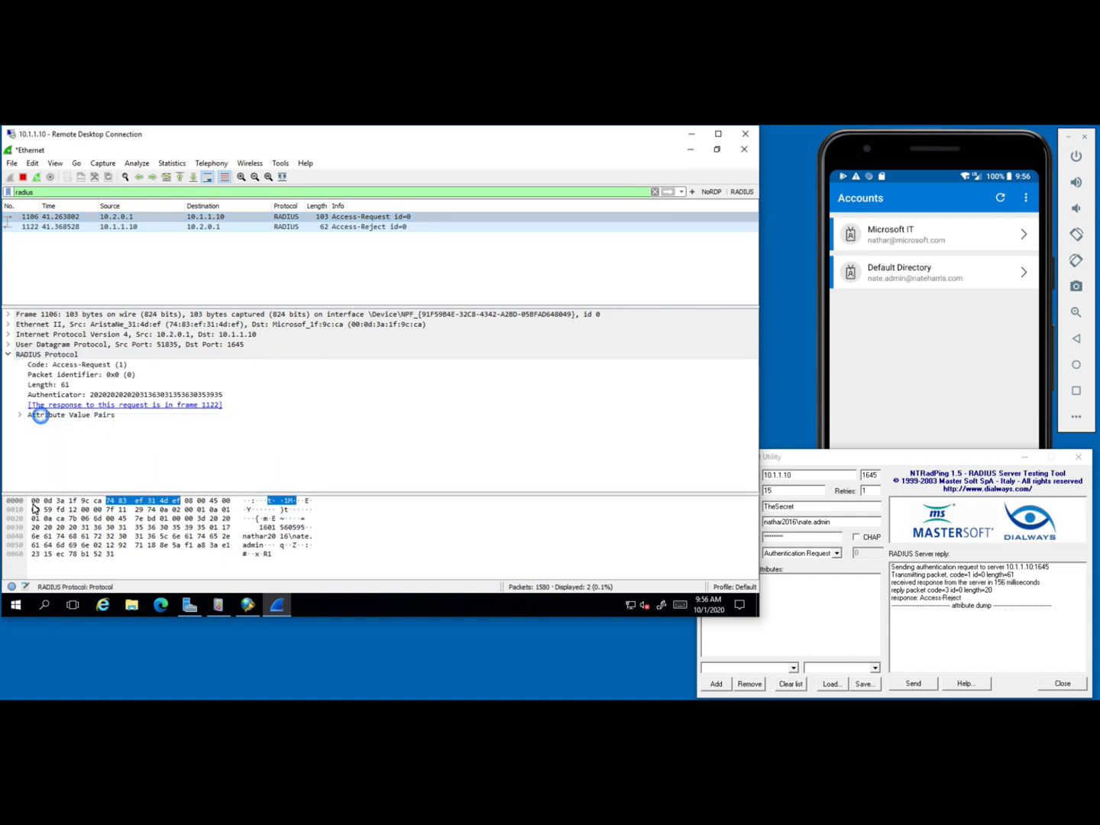
- Expand the Attribute Value Pairs of the captured Access-Request packet and examine its User-Name and User-Password attributes
click(20, 414)
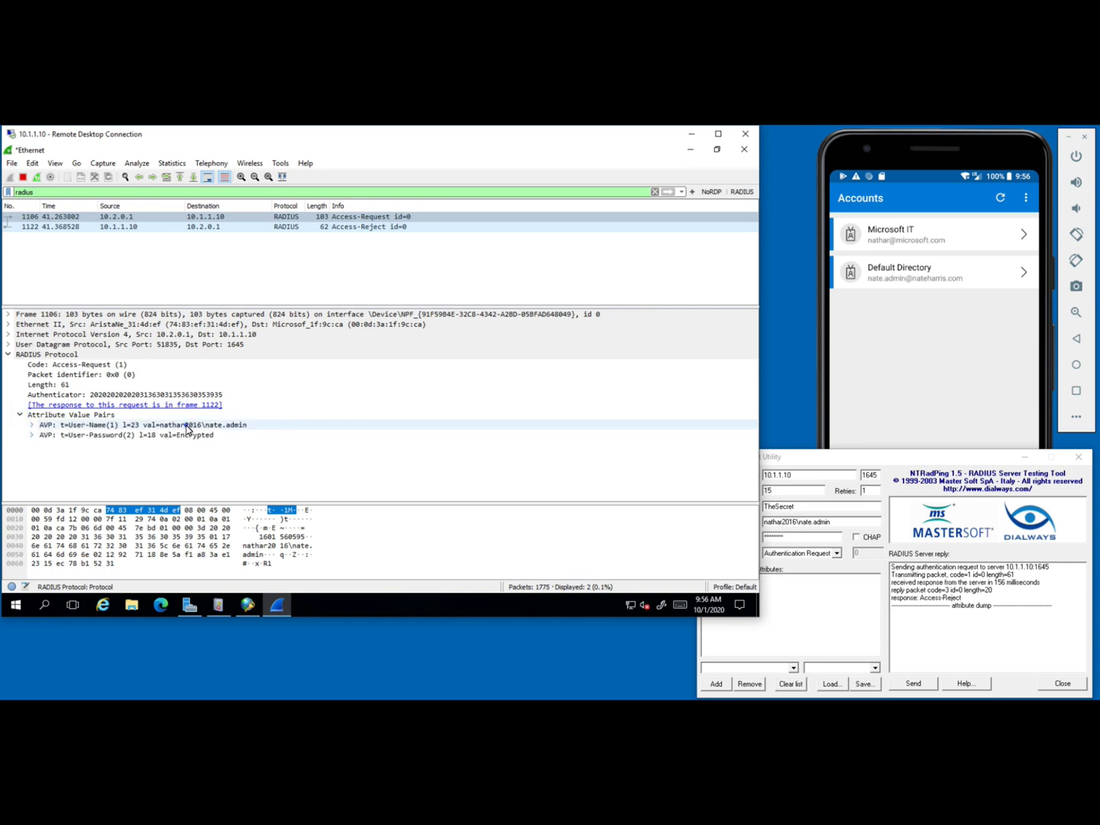
click(182, 425)
click(148, 436)
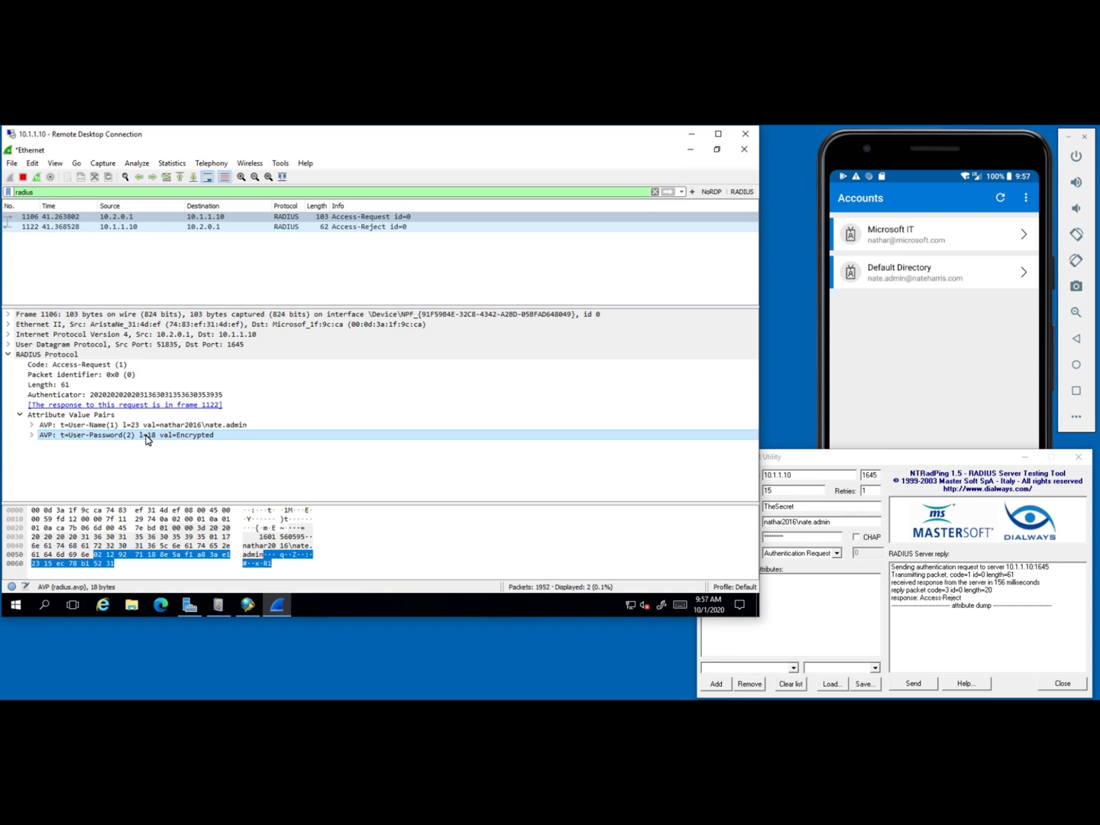
- In Event Viewer, open the Network Policy and Access Services view under Server Roles and read the newest event's authentication details
click(224, 607)
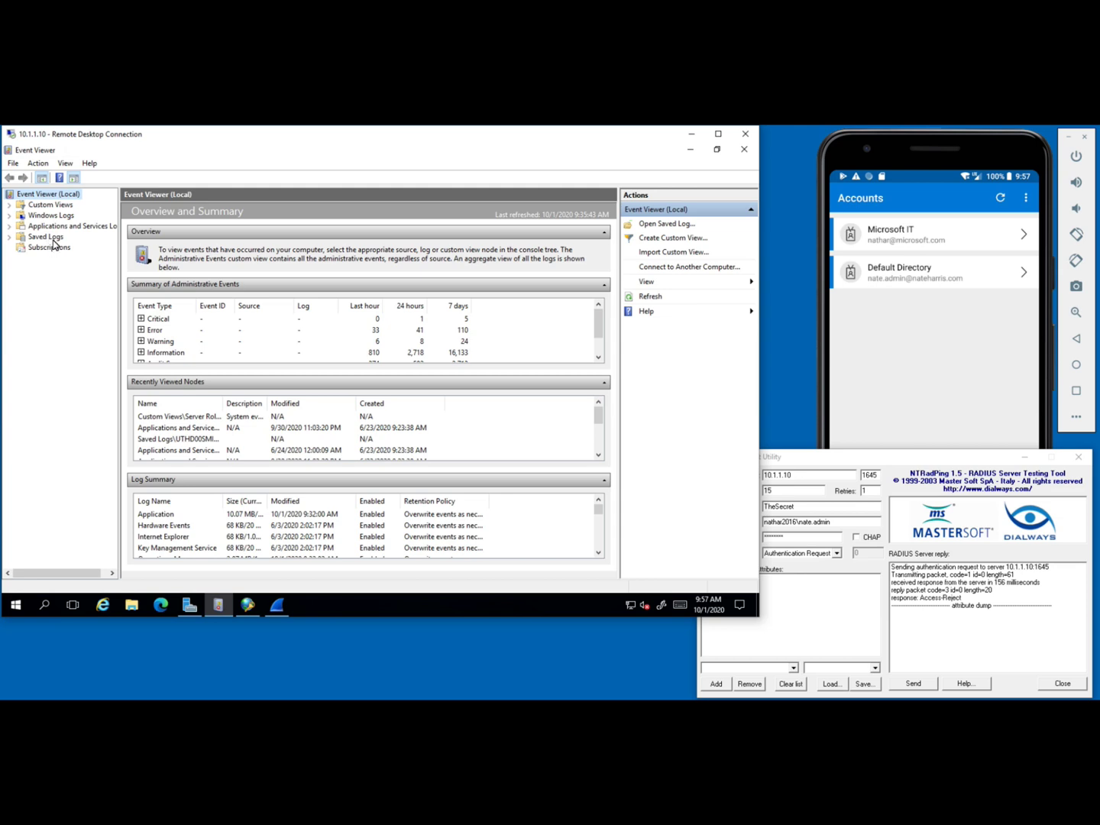
click(9, 205)
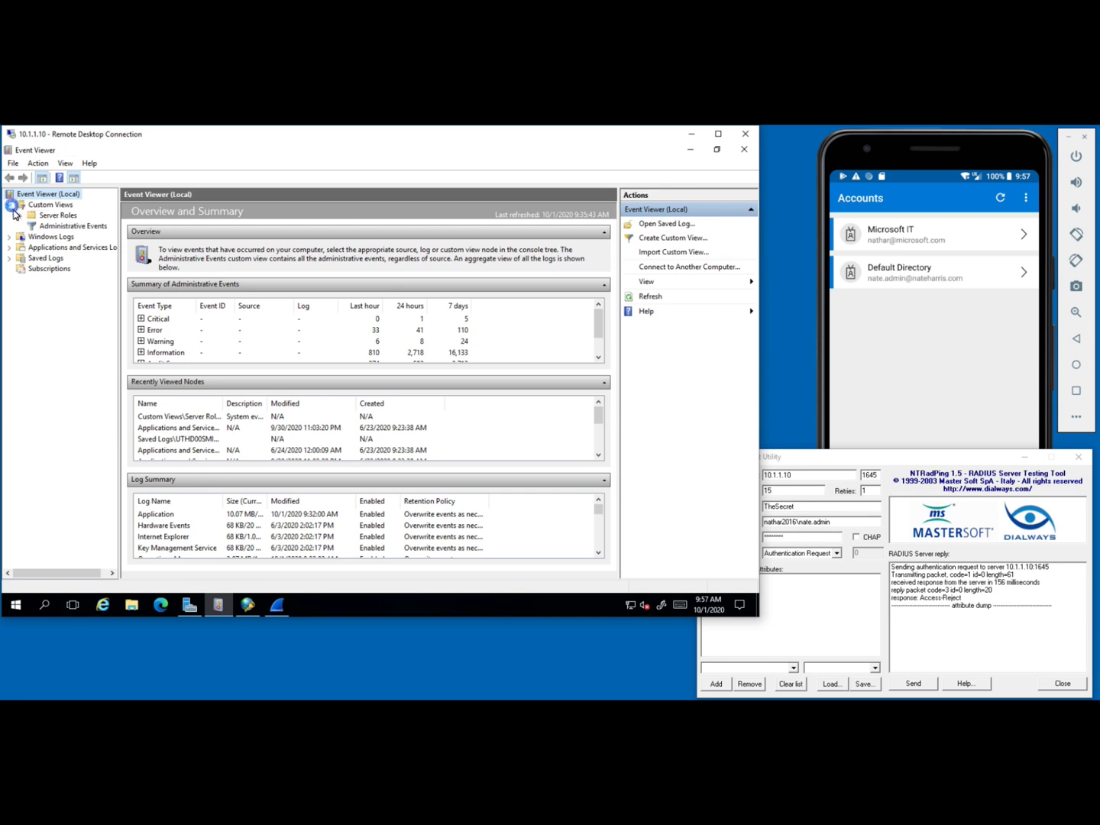
click(21, 217)
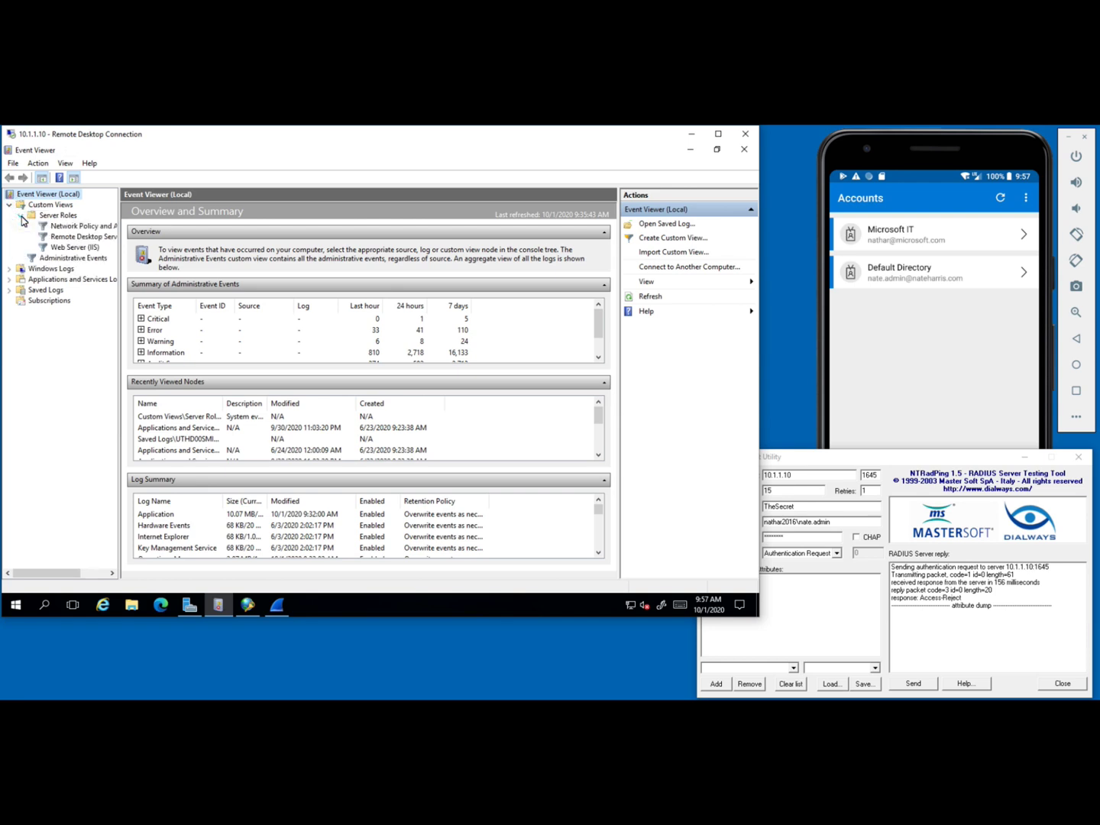
click(75, 227)
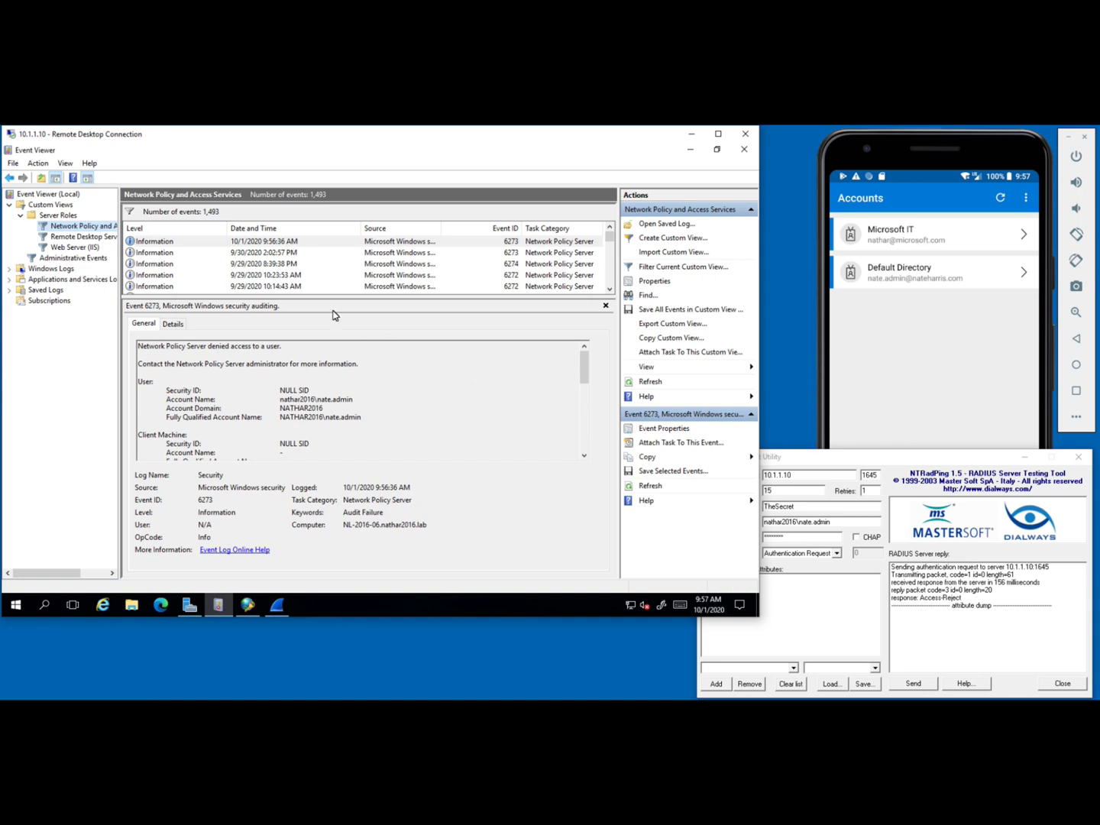
drag(584, 379, 589, 447)
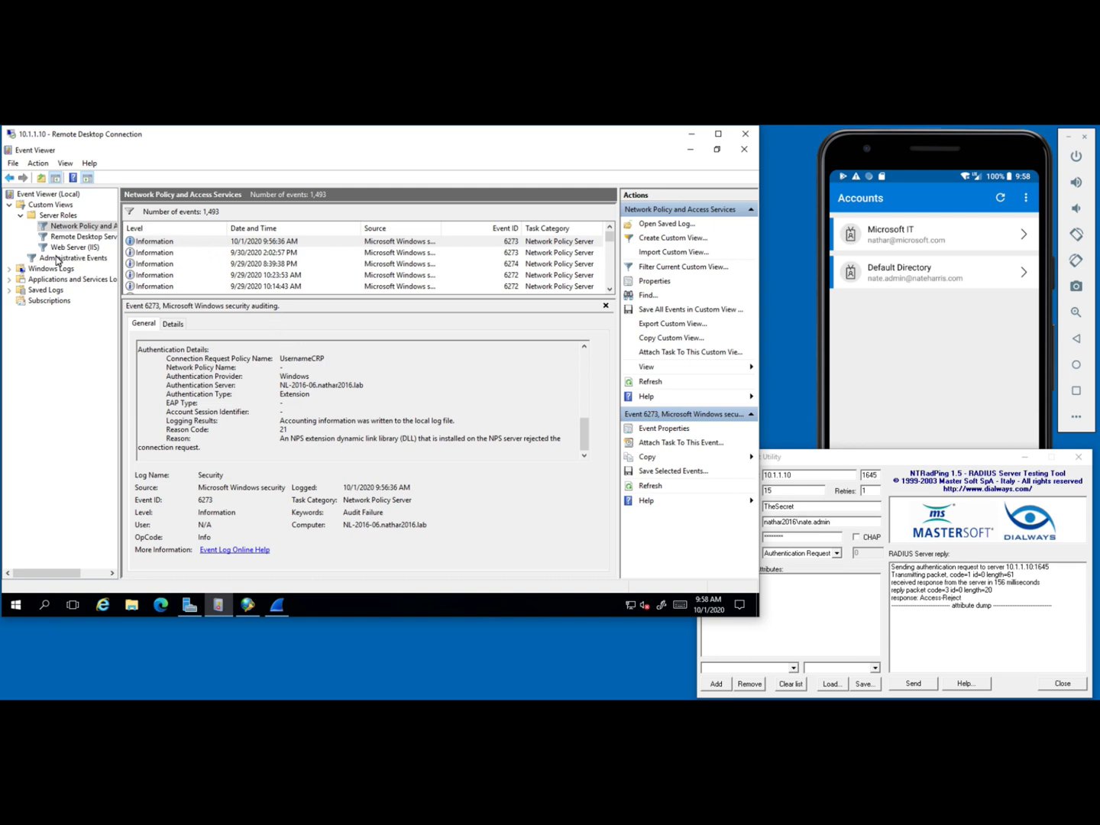
- Open the AuthZOptCh log under Applications and Services Logs, Microsoft, AzureMfa, AuthZ
click(9, 279)
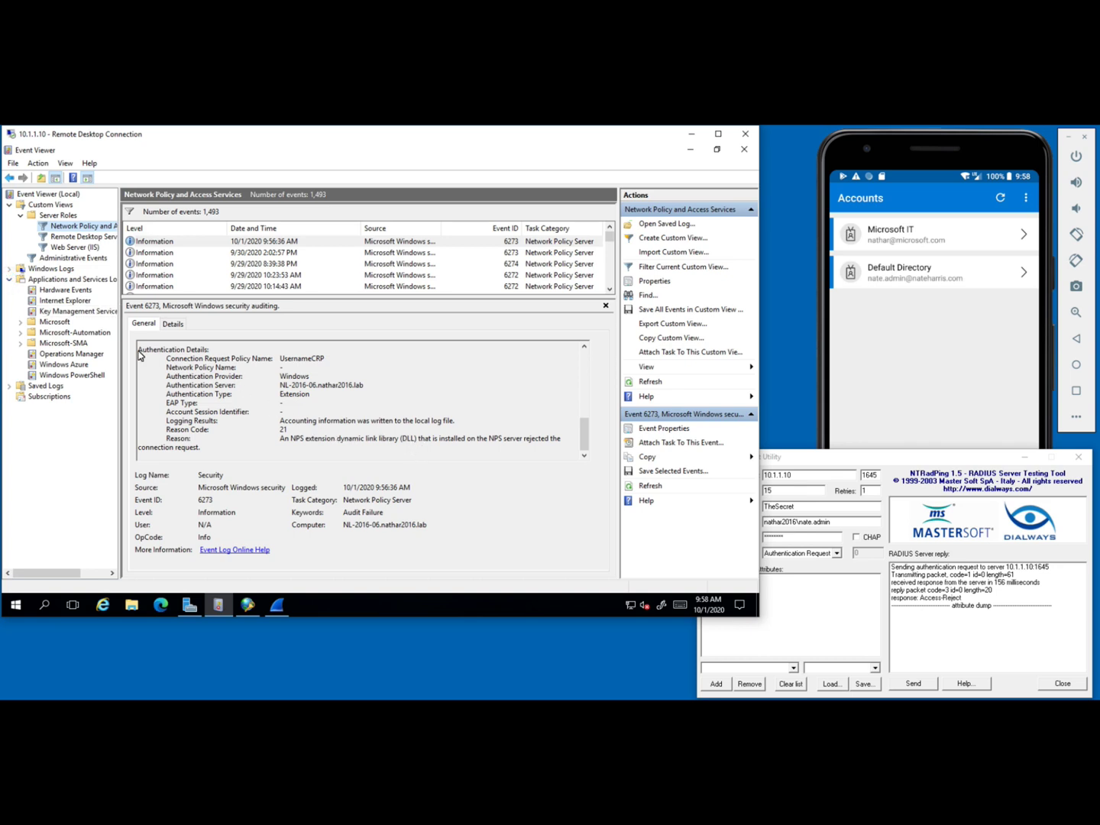
click(21, 322)
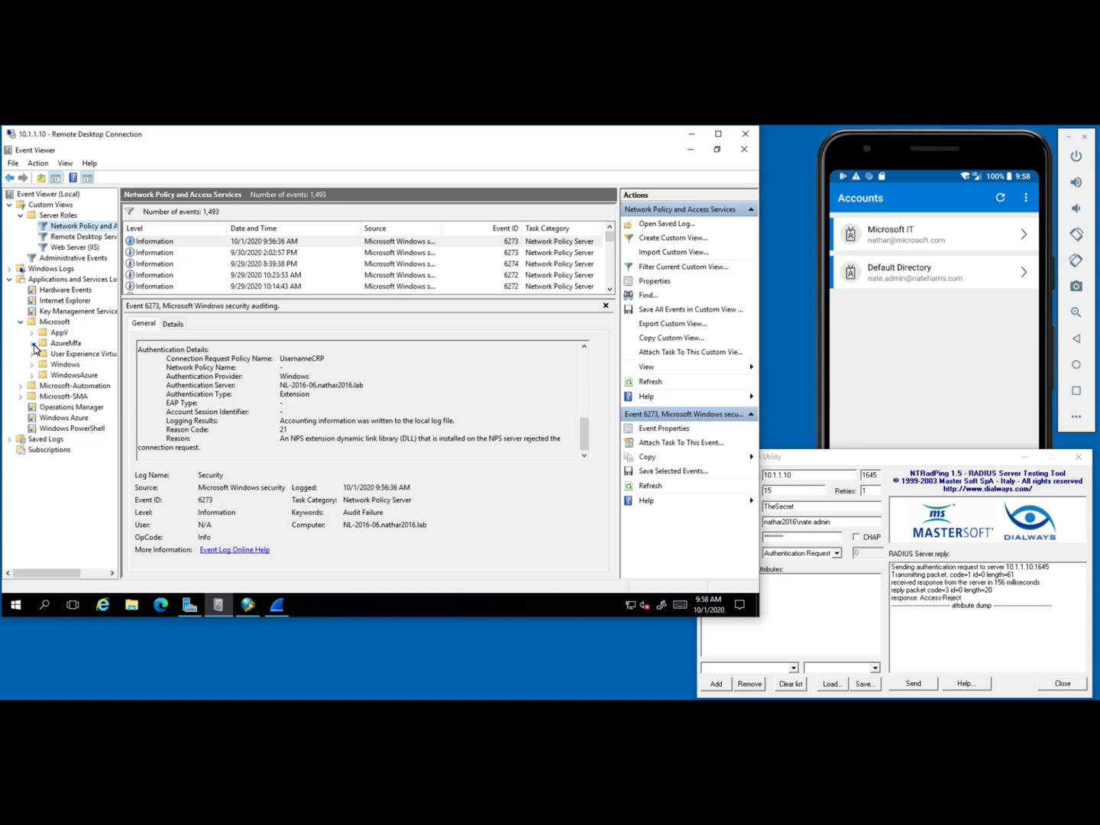
click(33, 344)
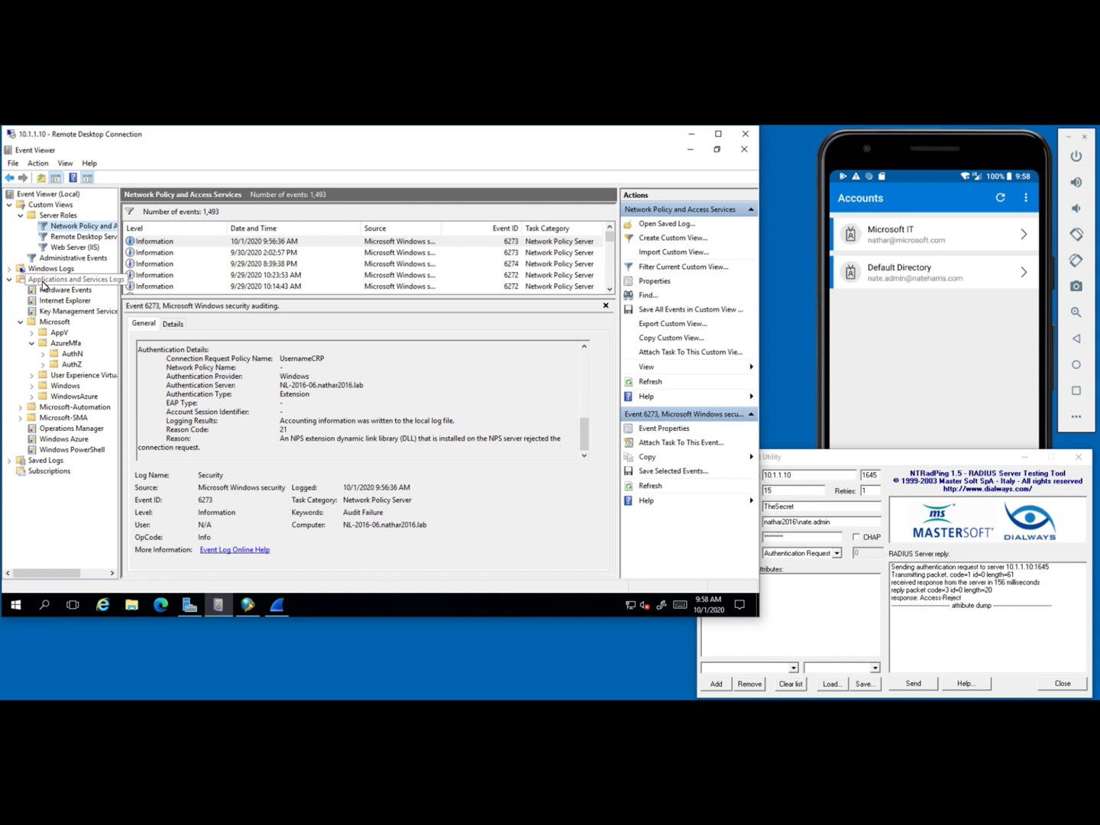
click(43, 366)
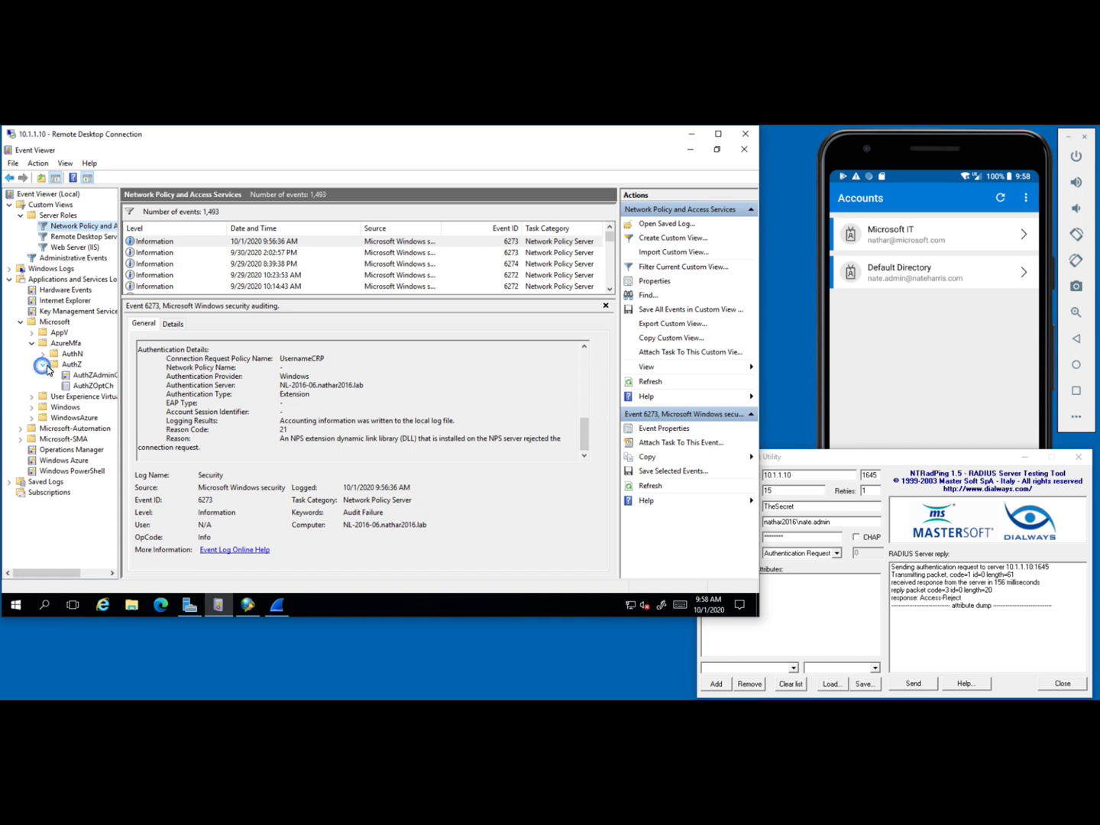
click(90, 386)
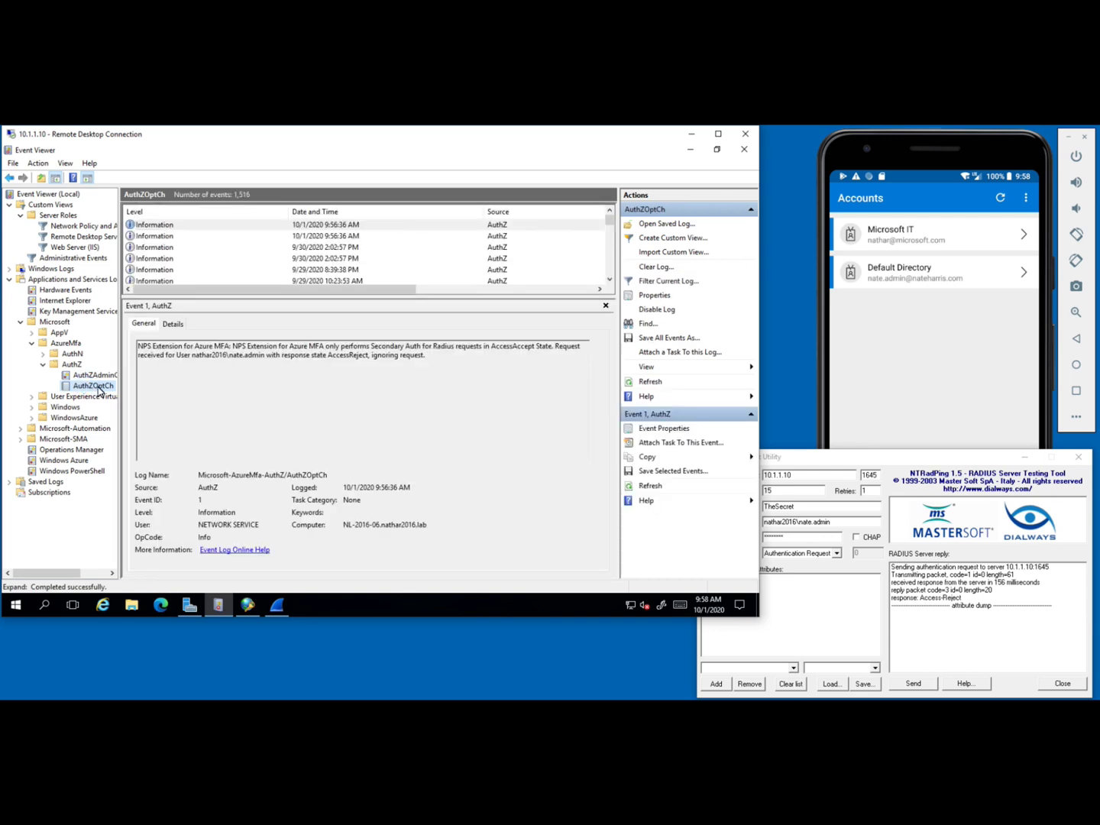
- Read the two newest AuthZ event descriptions, highlighting "IP Whitelist" in one and the AccessAccept and AccessReject states in the other
click(336, 237)
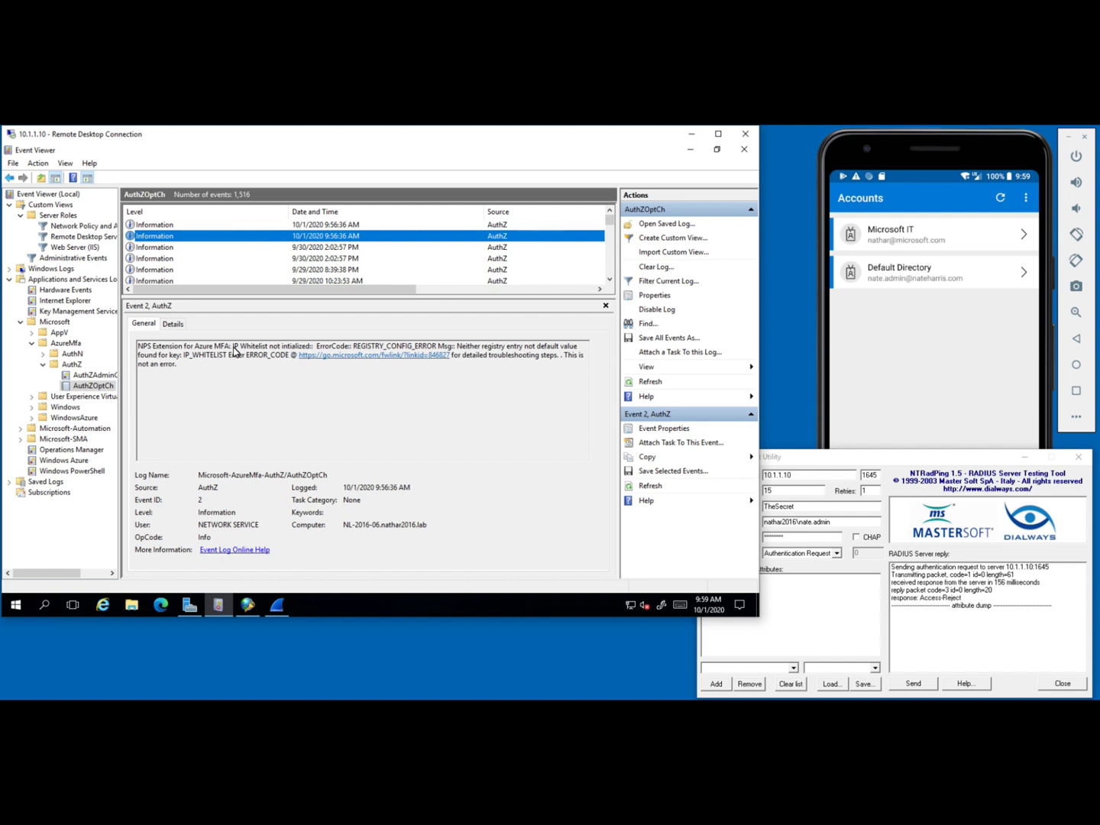
drag(231, 348, 266, 352)
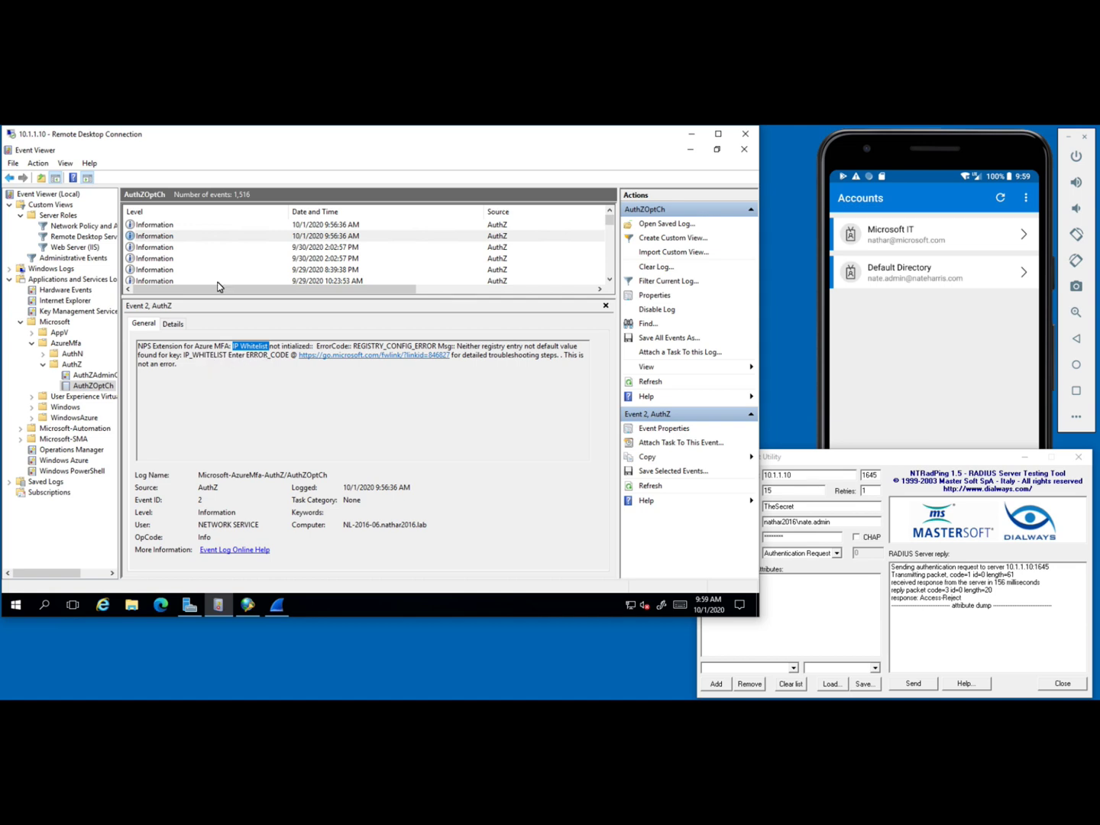
click(151, 226)
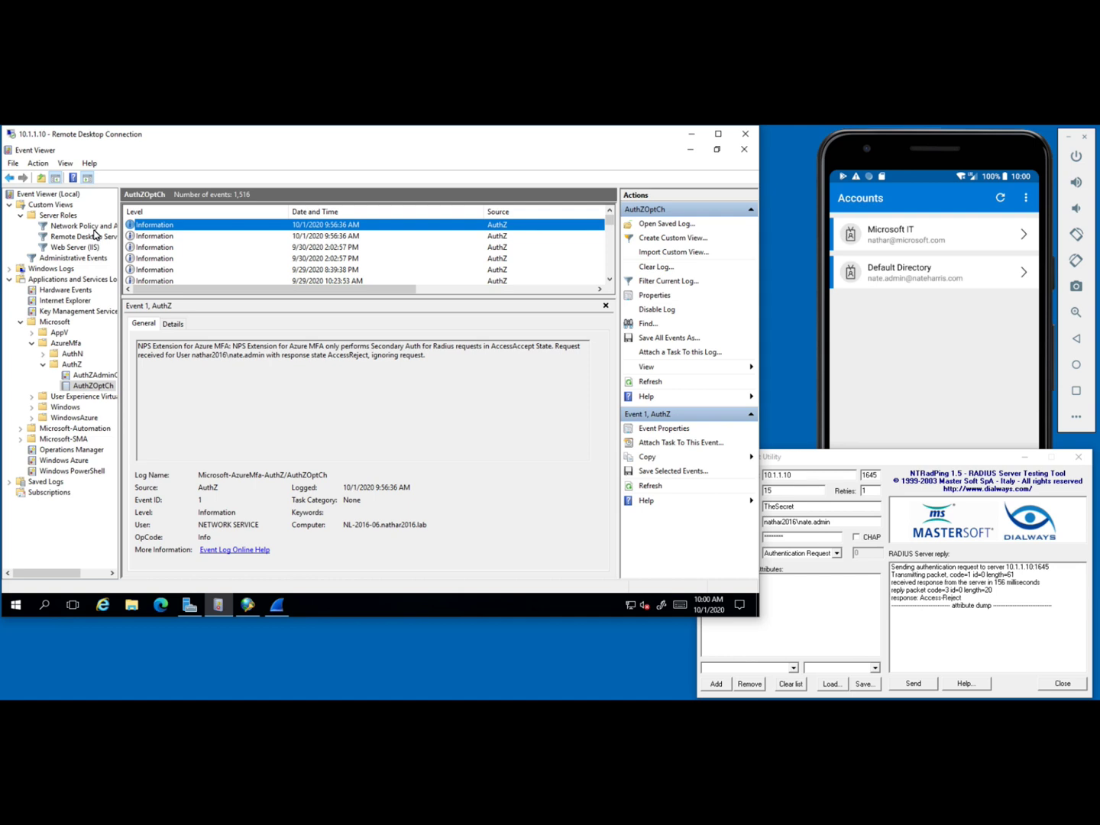
click(235, 349)
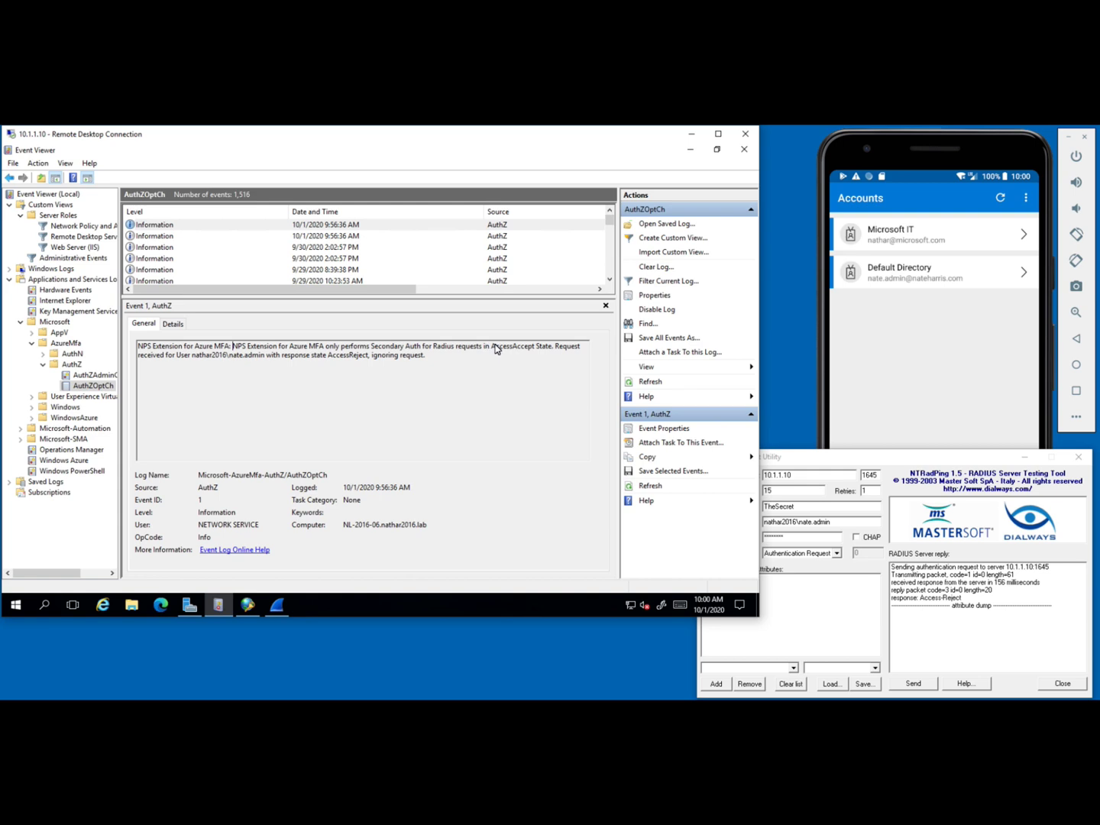
drag(493, 347, 537, 349)
click(555, 352)
double_click(327, 356)
- Switch to Network Policy Server, show the RADIUS Clients list and select the Subnet client
mouse_move(274, 614)
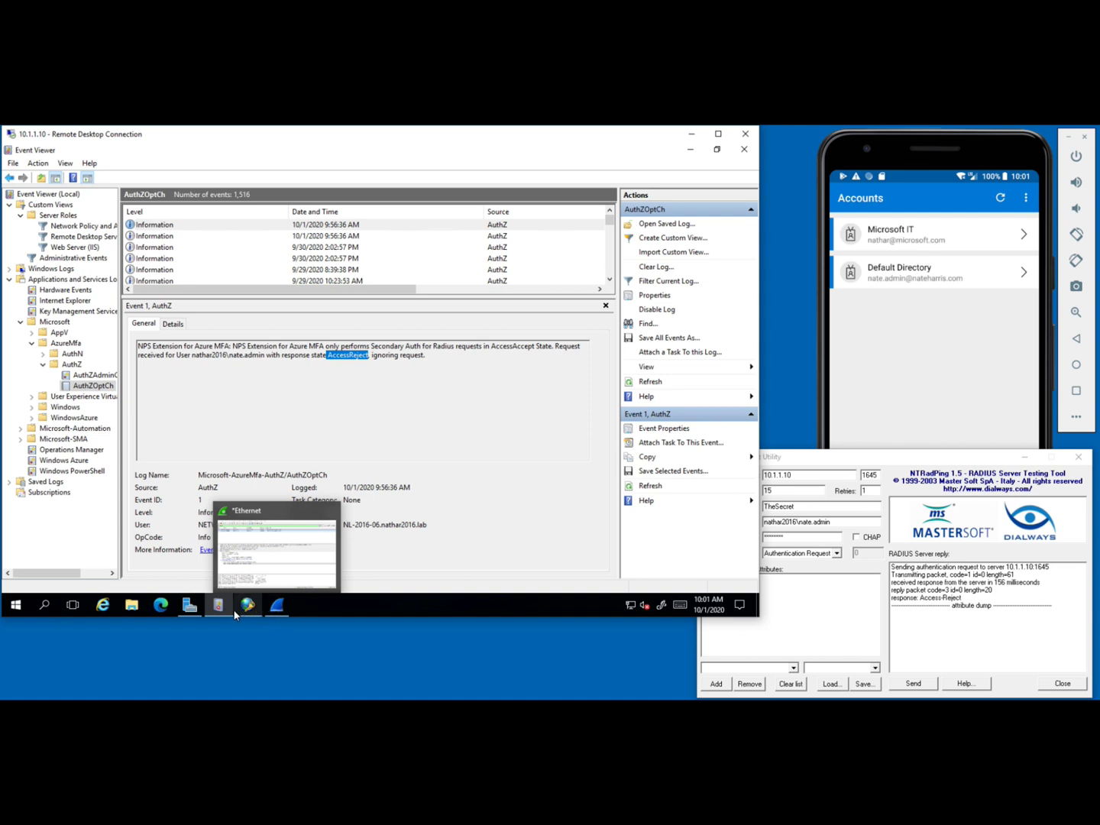
click(247, 606)
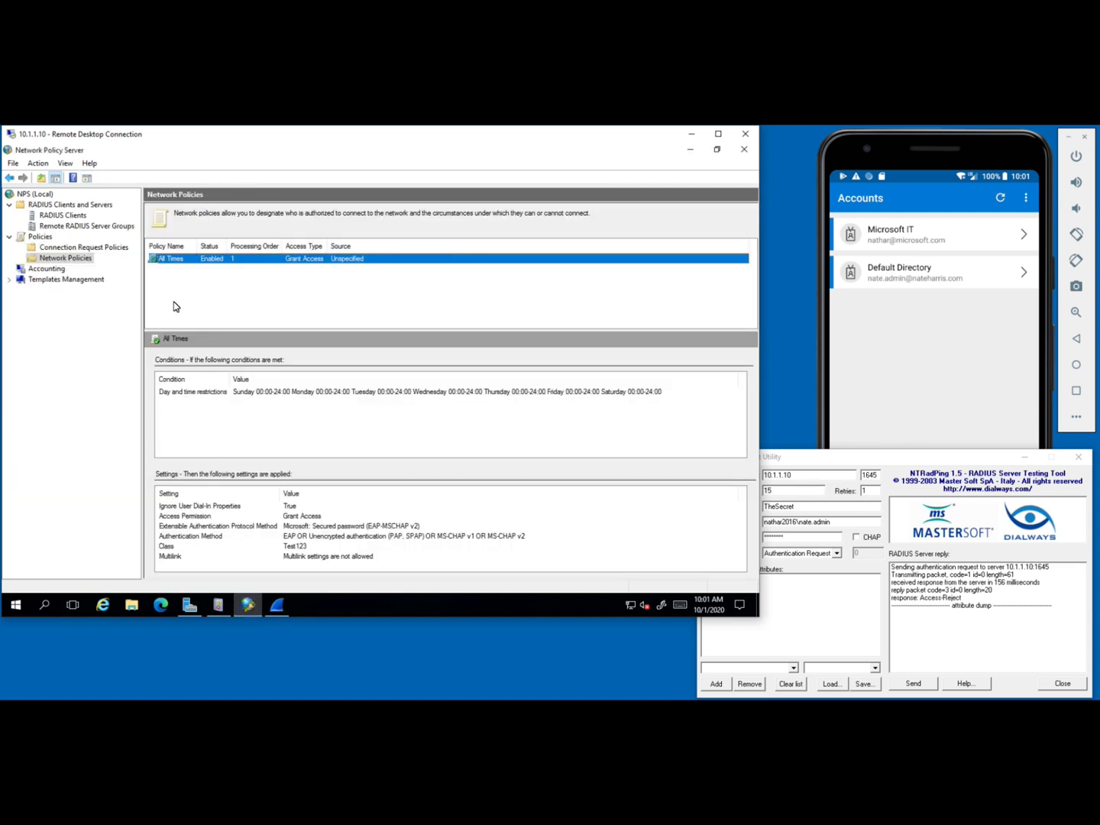
click(65, 215)
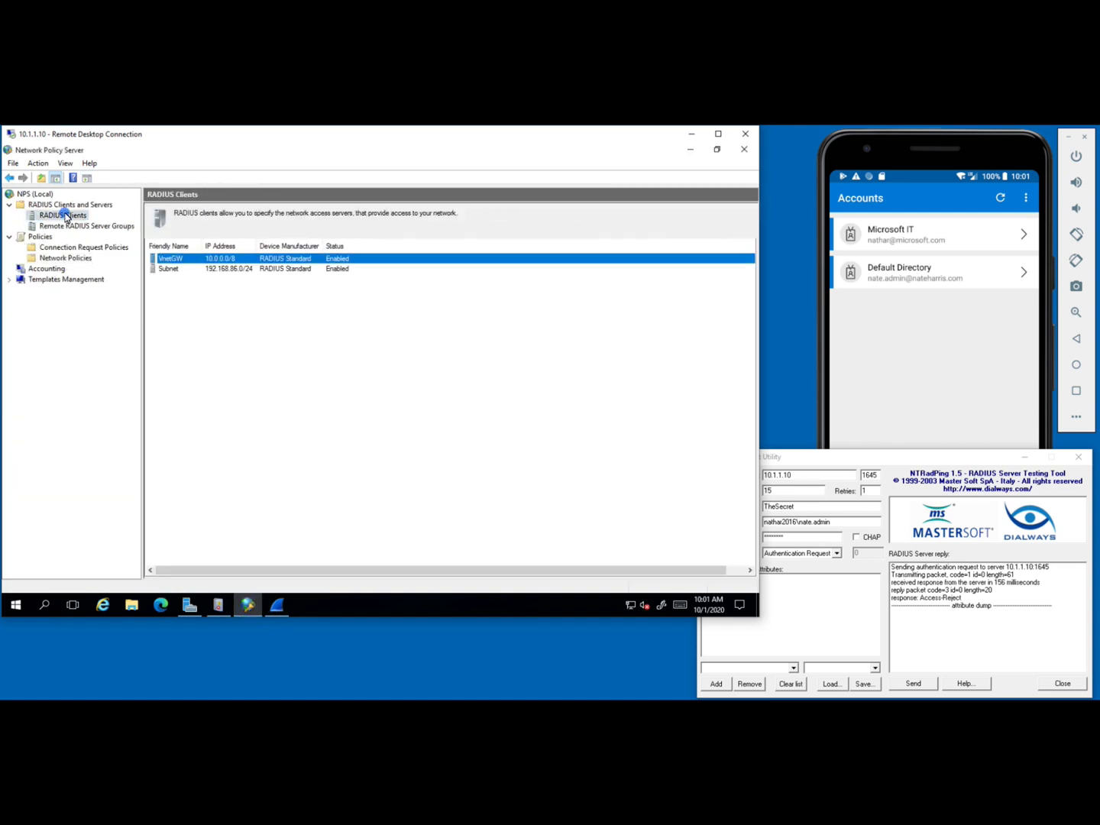
click(198, 270)
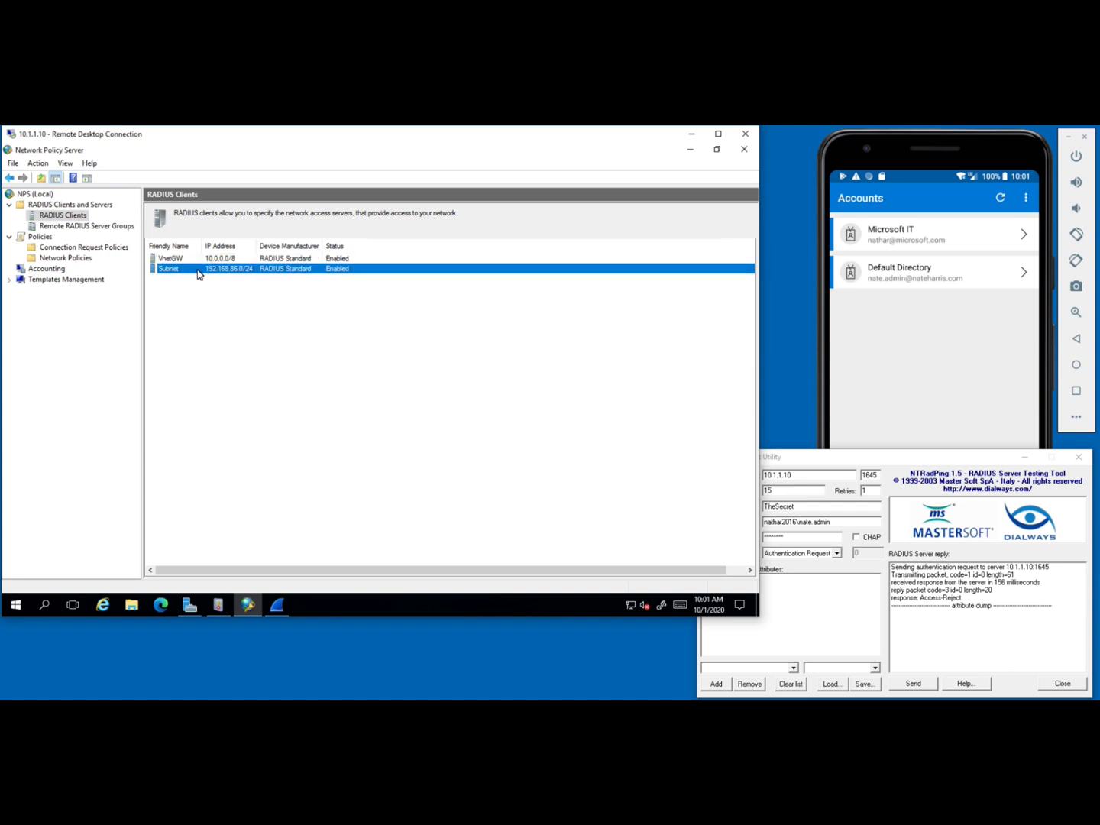
- Check NTRadPing's password and RADIUS secret key fields, and view the shared secret in the Subnet client's properties in Network Policy Server
click(806, 458)
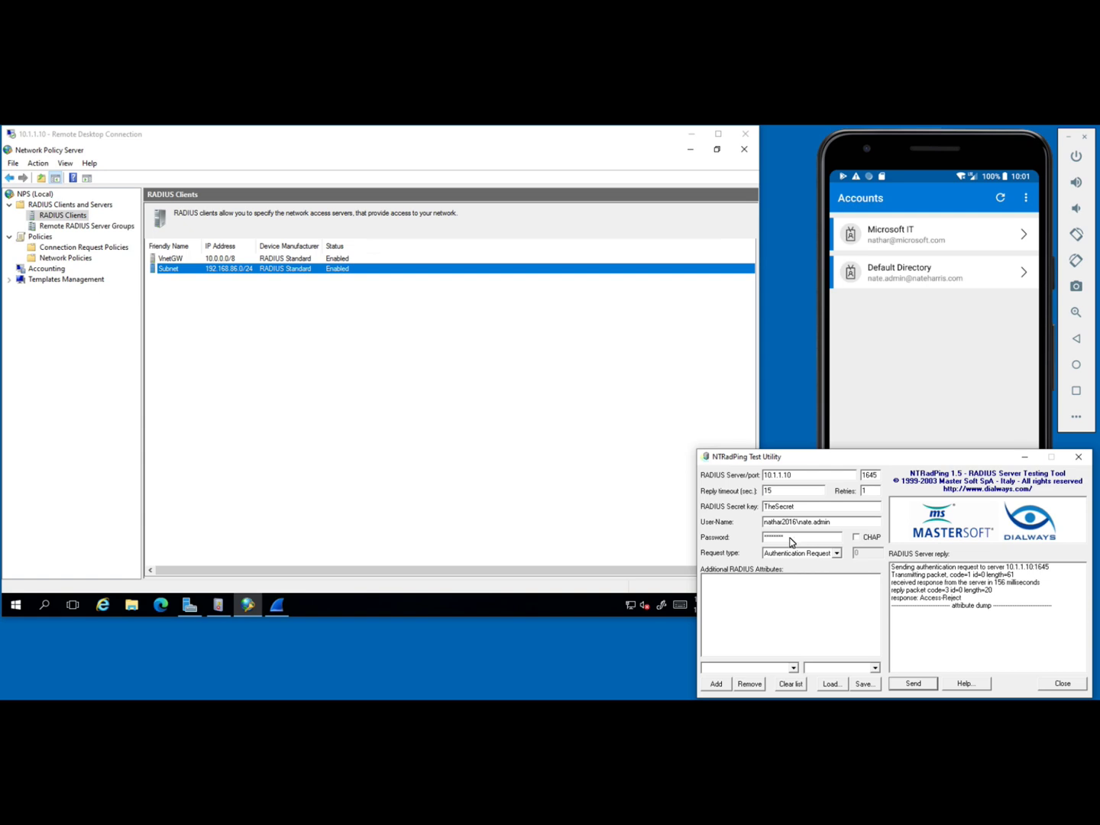
drag(791, 542, 760, 541)
drag(796, 506, 761, 508)
click(172, 273)
click(172, 273)
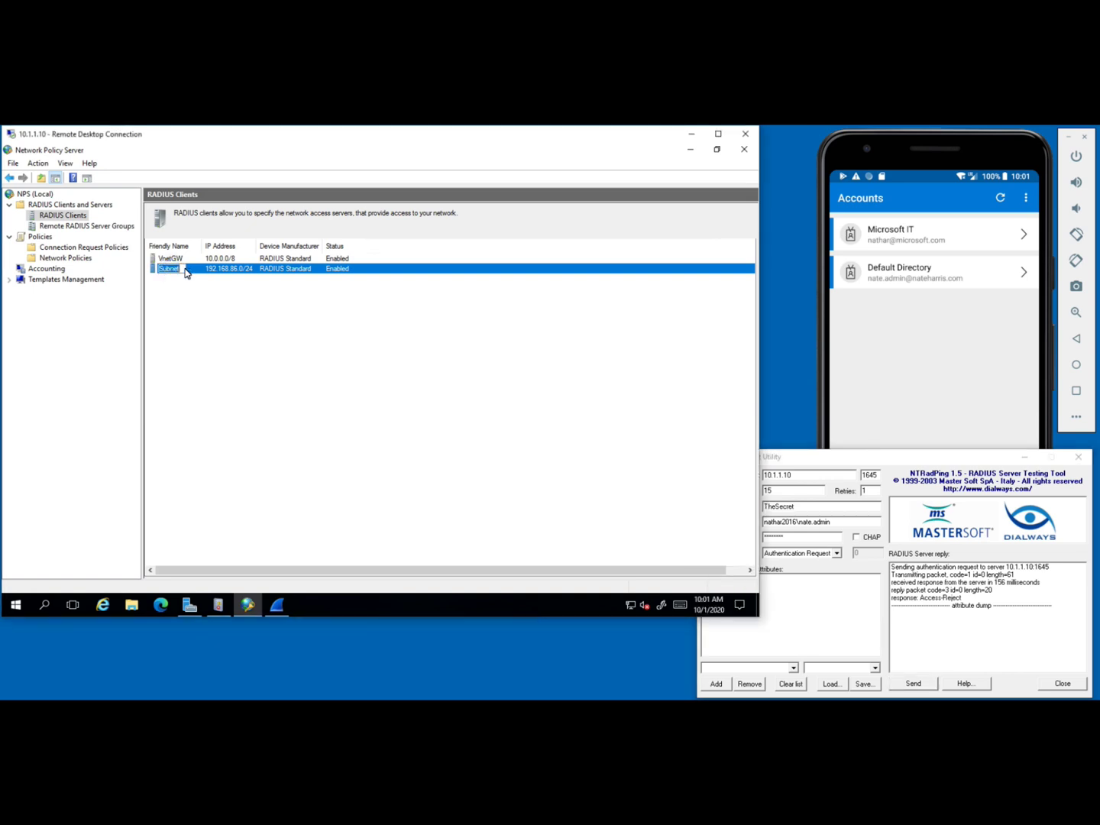
double_click(244, 273)
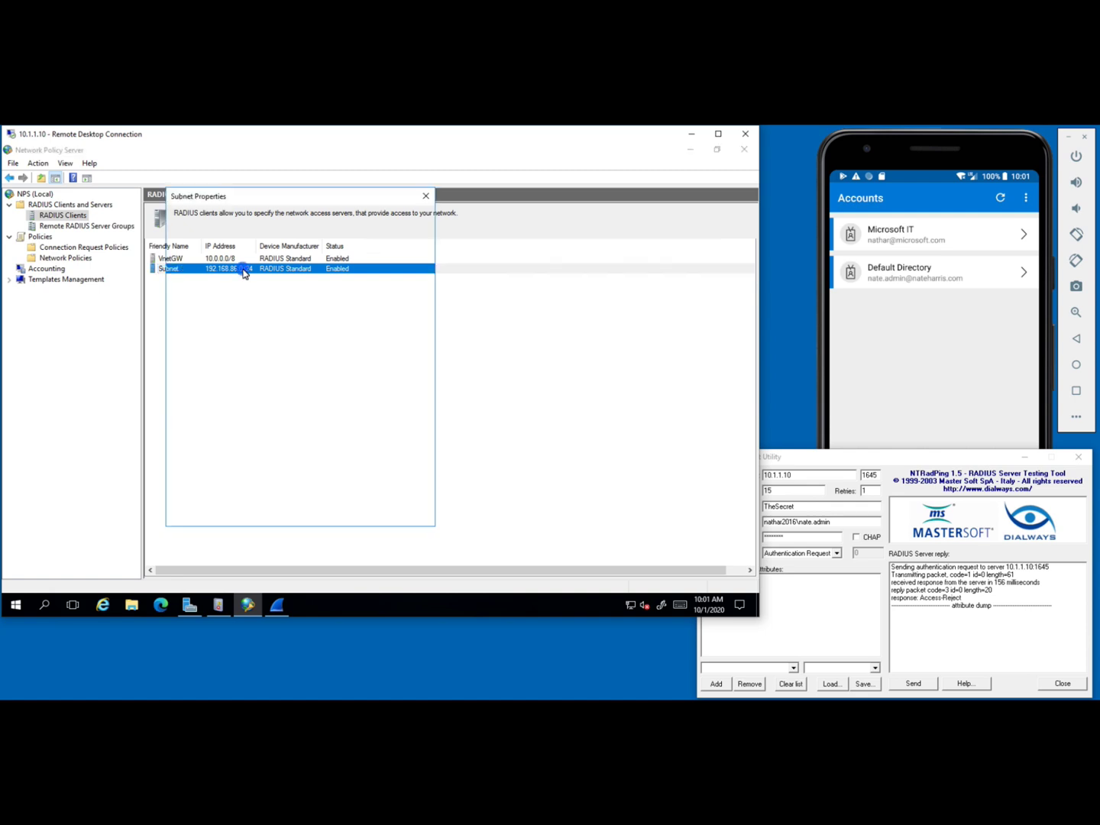
drag(235, 466, 202, 468)
click(359, 516)
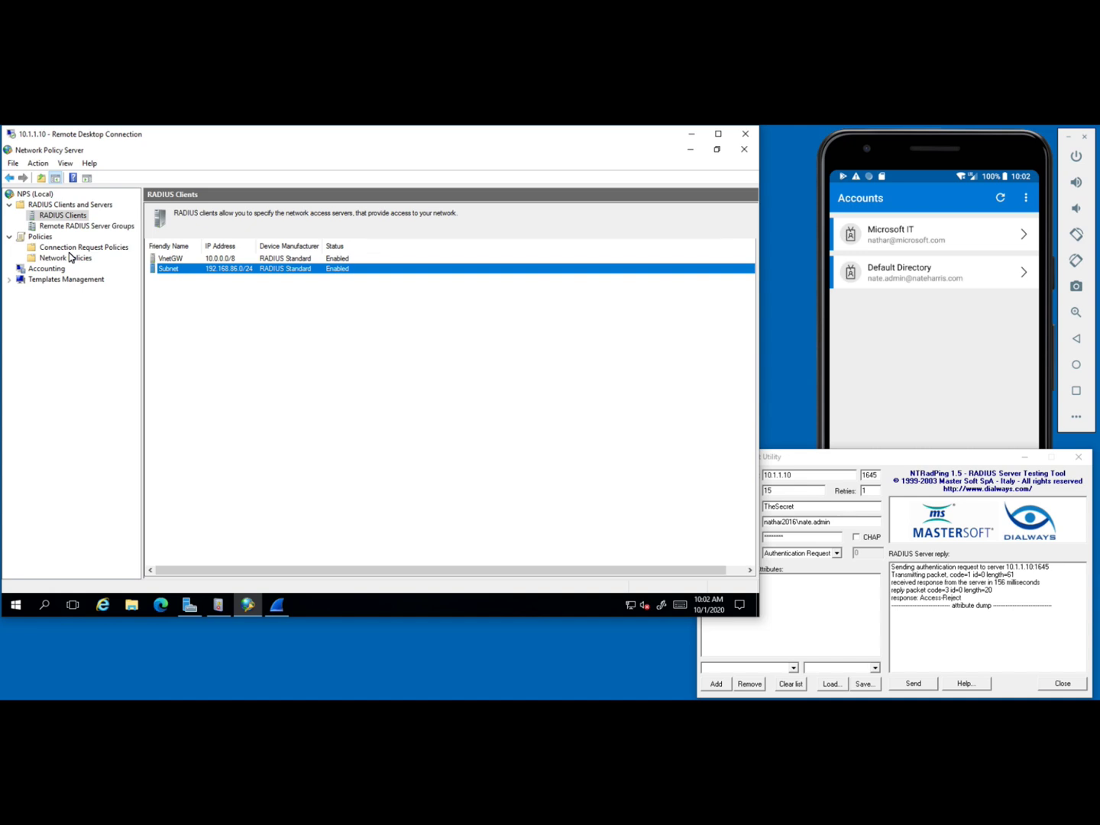
- Re-enter the account password in NTRadPing and resend the authentication request while Wireshark shows the capture
click(792, 608)
drag(787, 538, 755, 539)
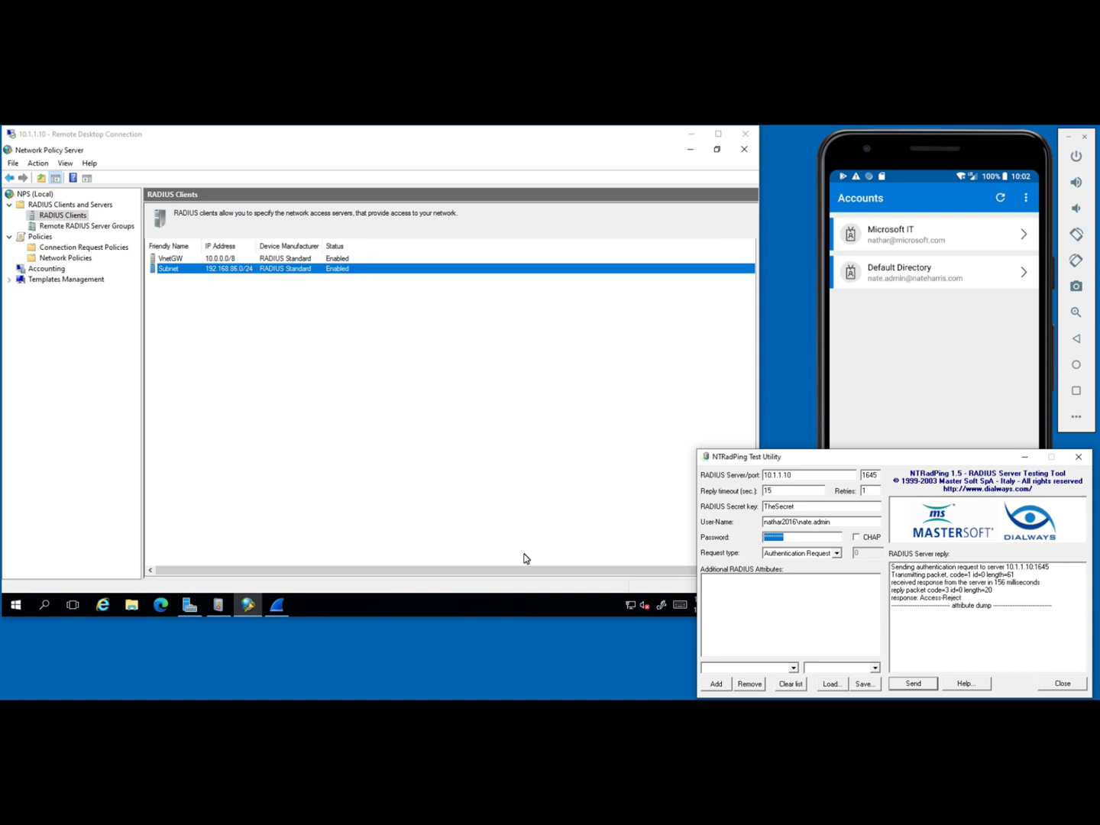
click(279, 609)
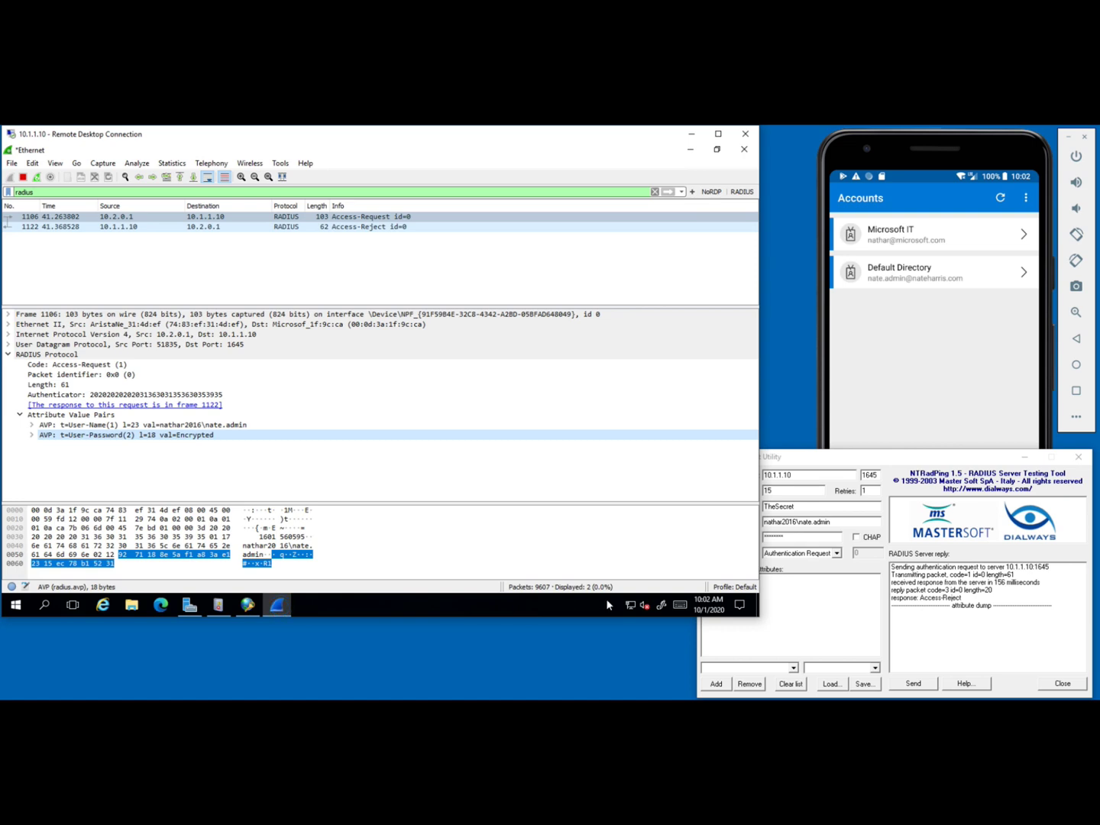
click(798, 541)
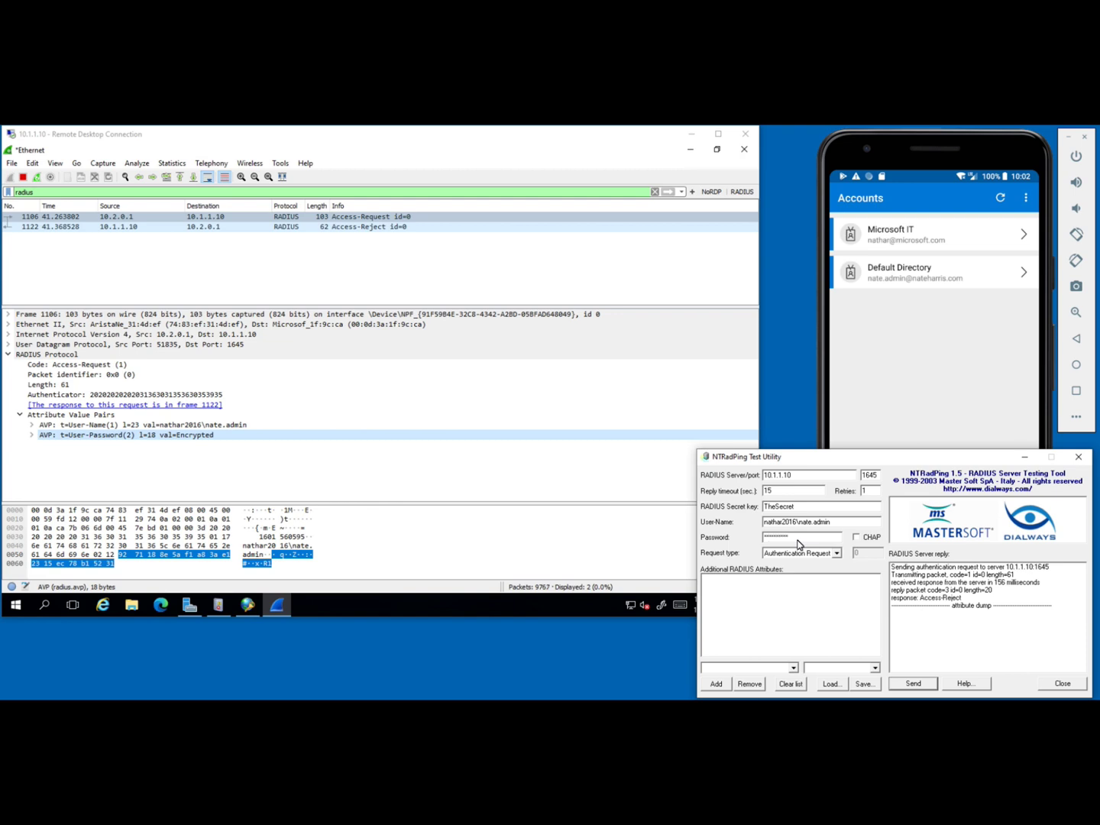
double_click(791, 538)
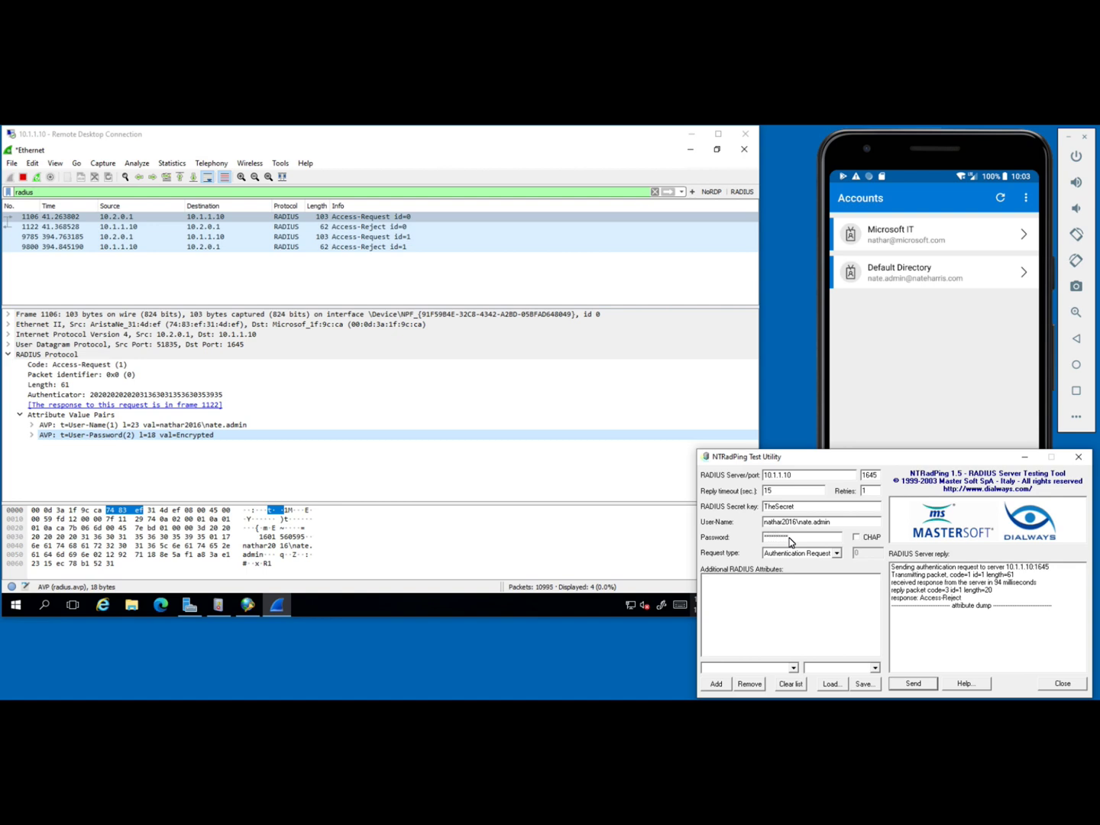
- Stop the running Wireshark capture and start a new one on Ethernet without saving the captured packets
click(22, 177)
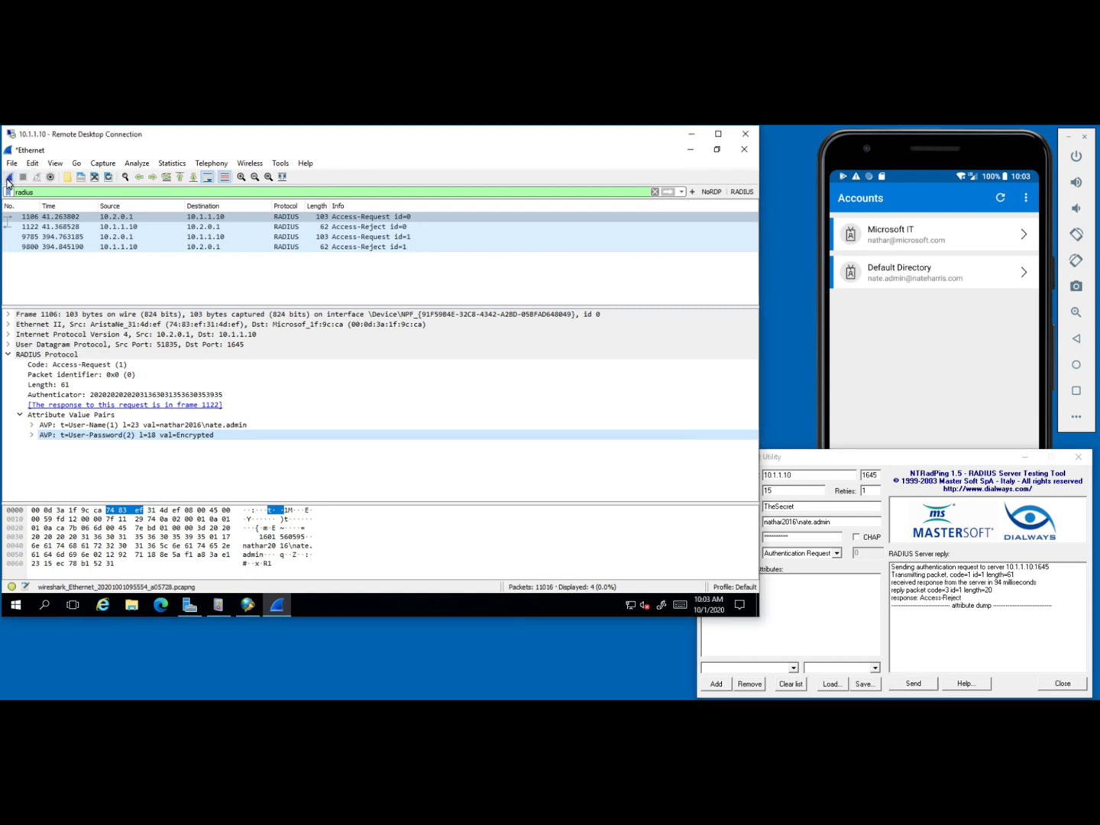
click(8, 177)
click(405, 388)
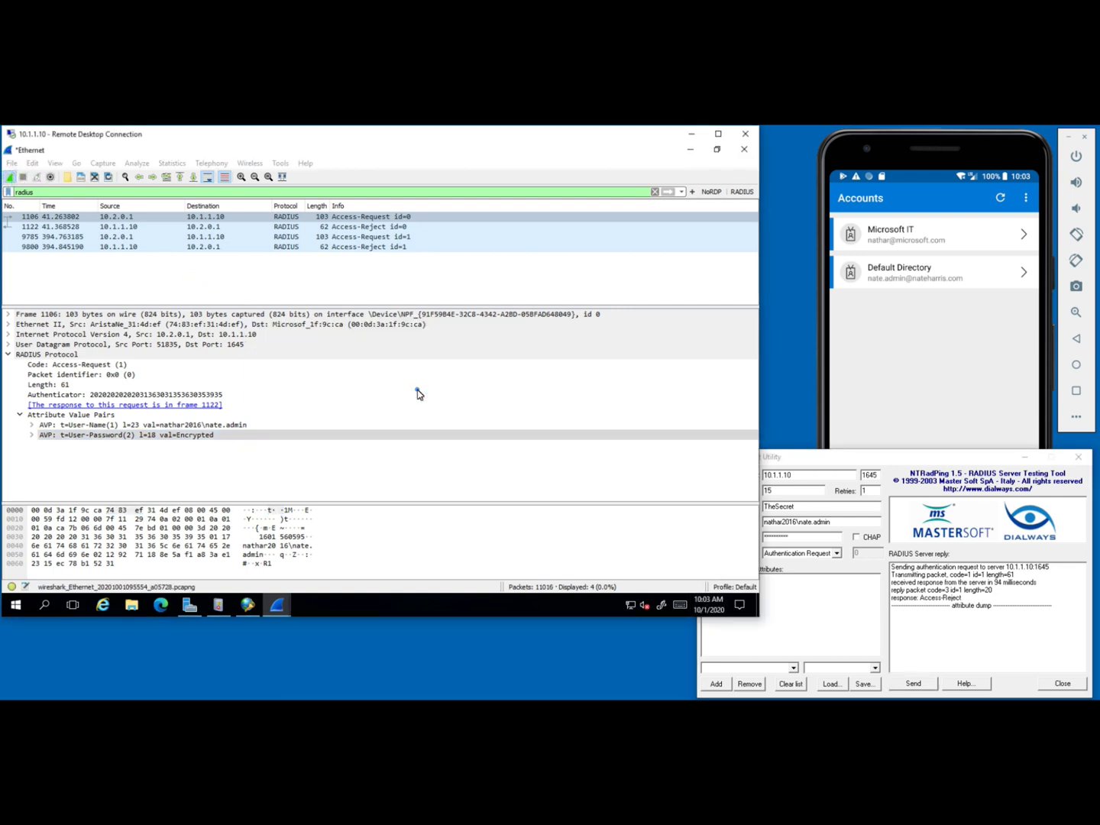
- Send the authentication request again from NTRadPing and approve the sign-in for Default Directory on the emulated phone
click(809, 619)
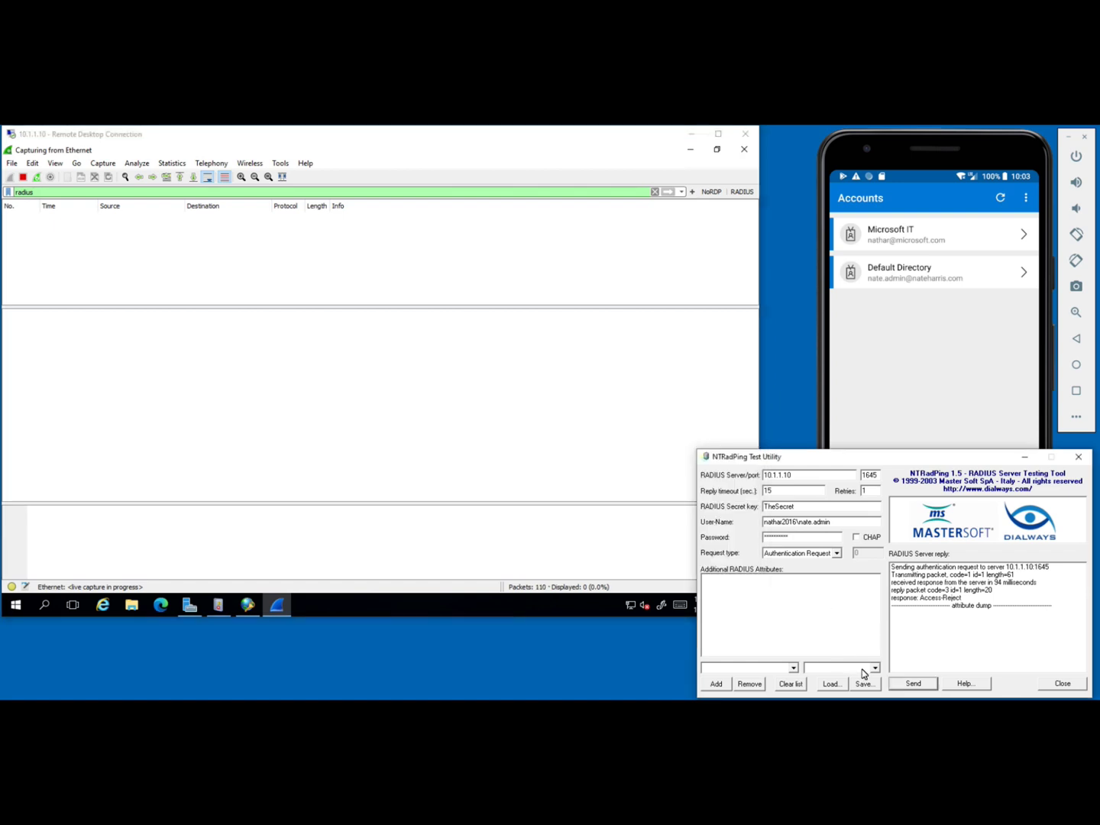
click(914, 684)
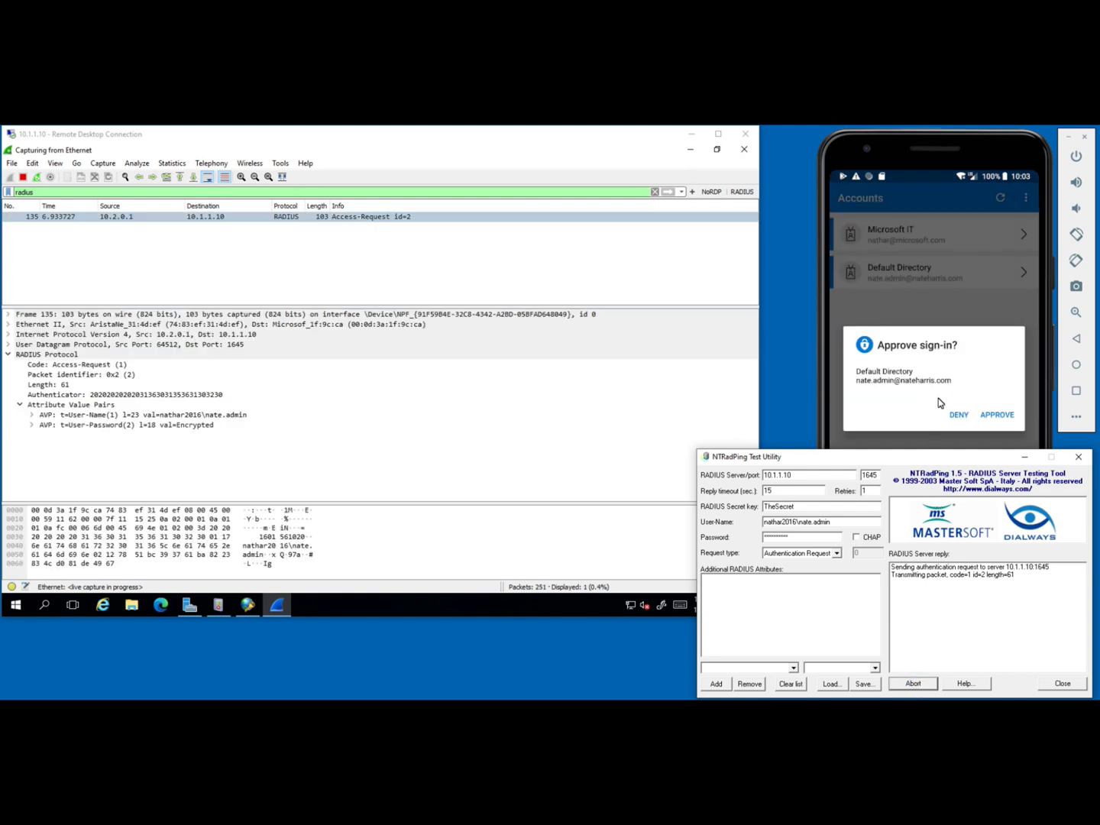
click(1003, 417)
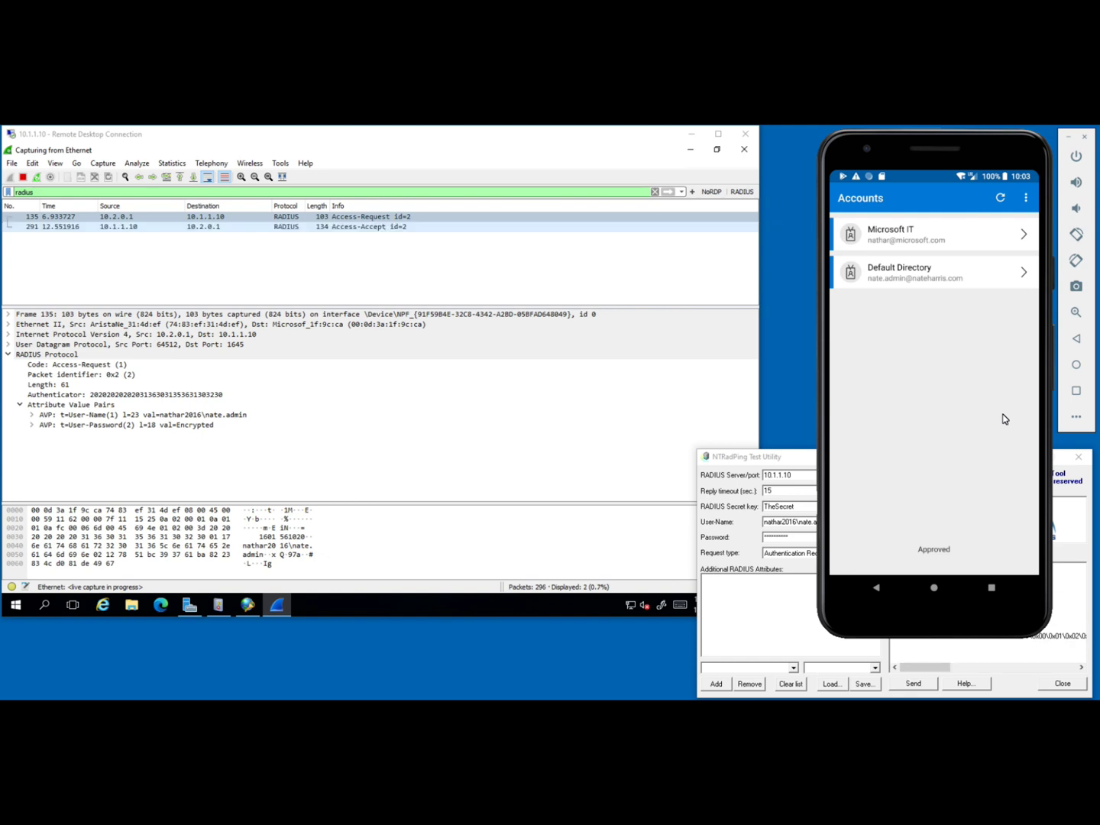
- Inspect the Access-Accept packet's RADIUS details in Wireshark and refresh the AuthZOptCh log in Event Viewer
click(360, 228)
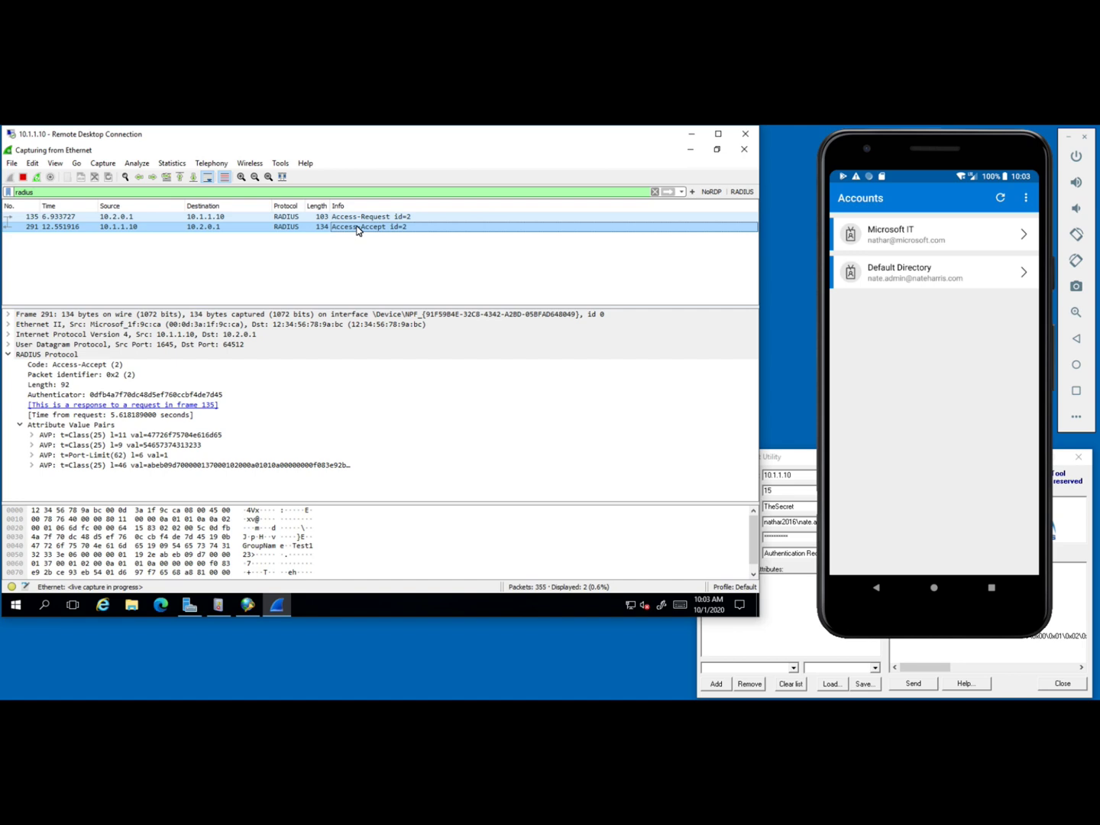
click(219, 605)
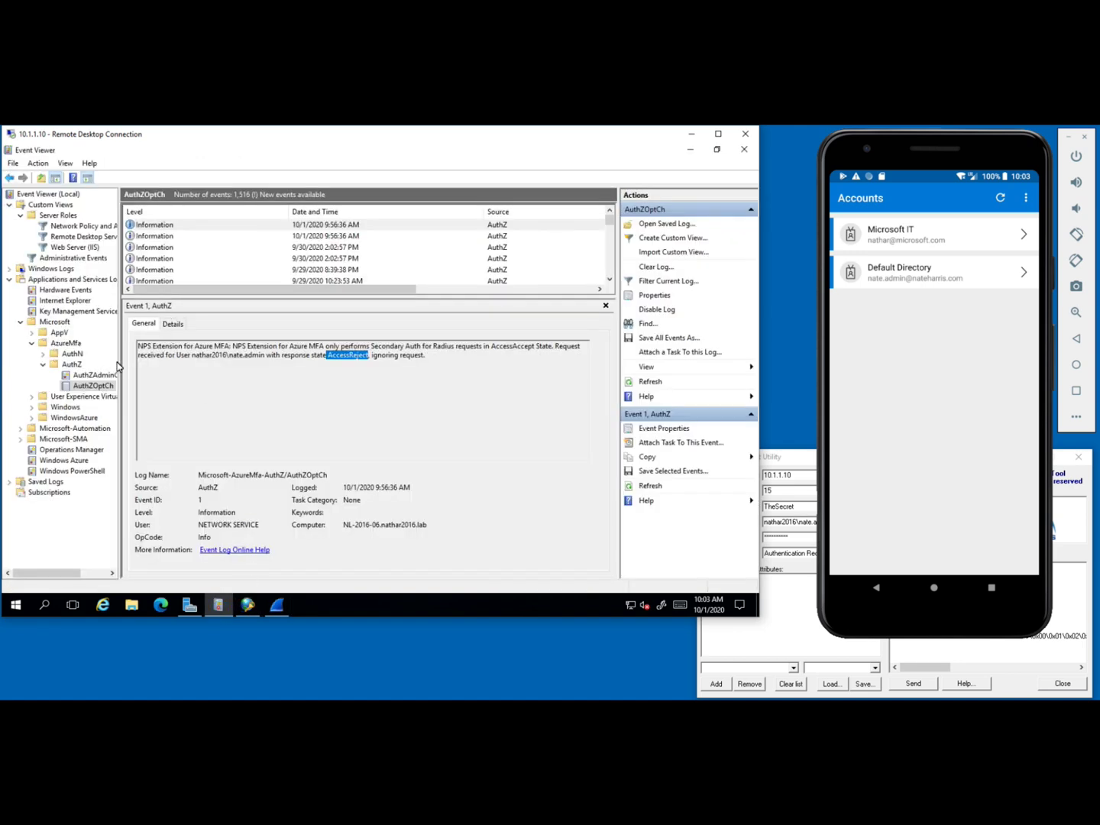
right_click(99, 386)
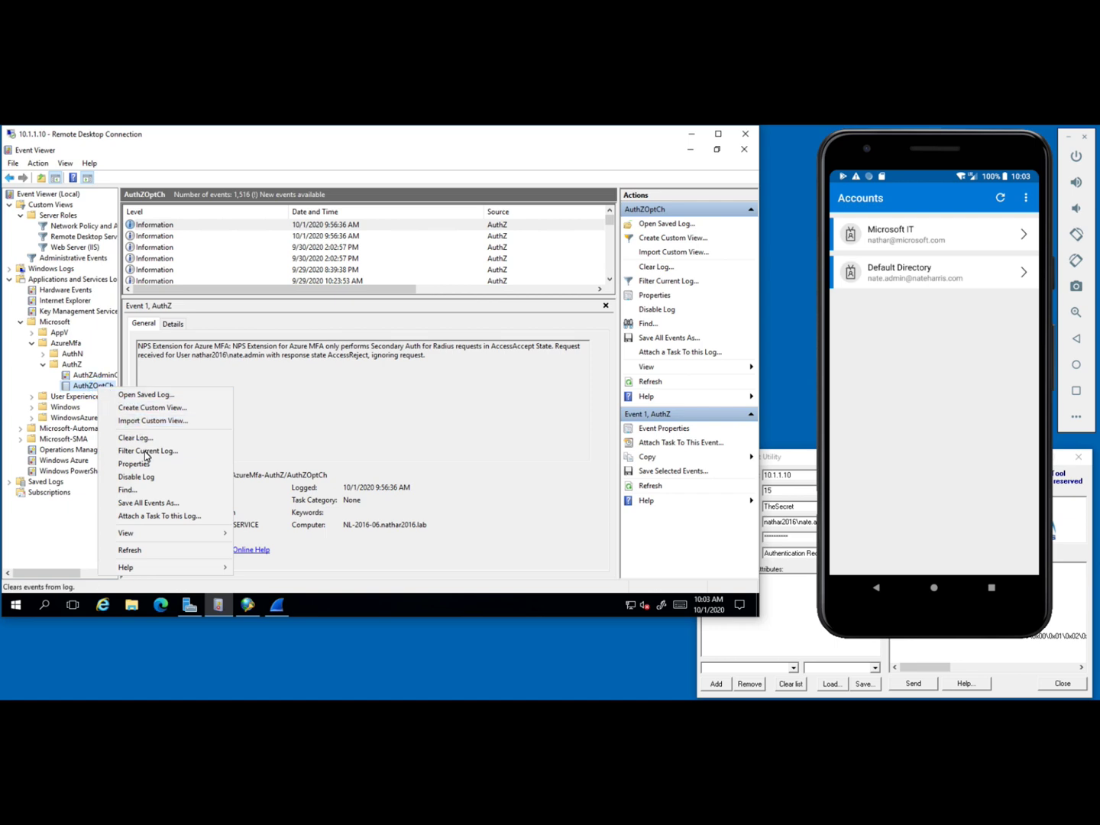
click(141, 551)
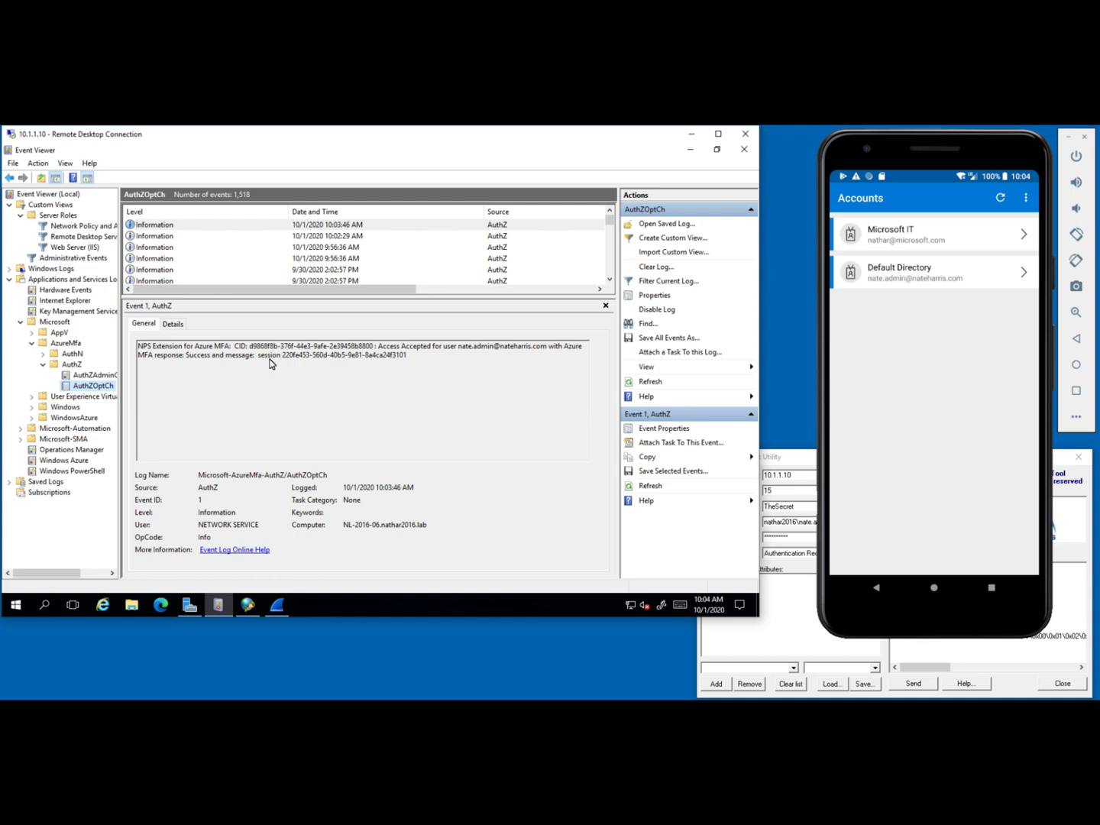
- Highlight the CID value in the newest AuthZOptCh event's message, then clear the highlight
click(249, 347)
drag(373, 347, 259, 351)
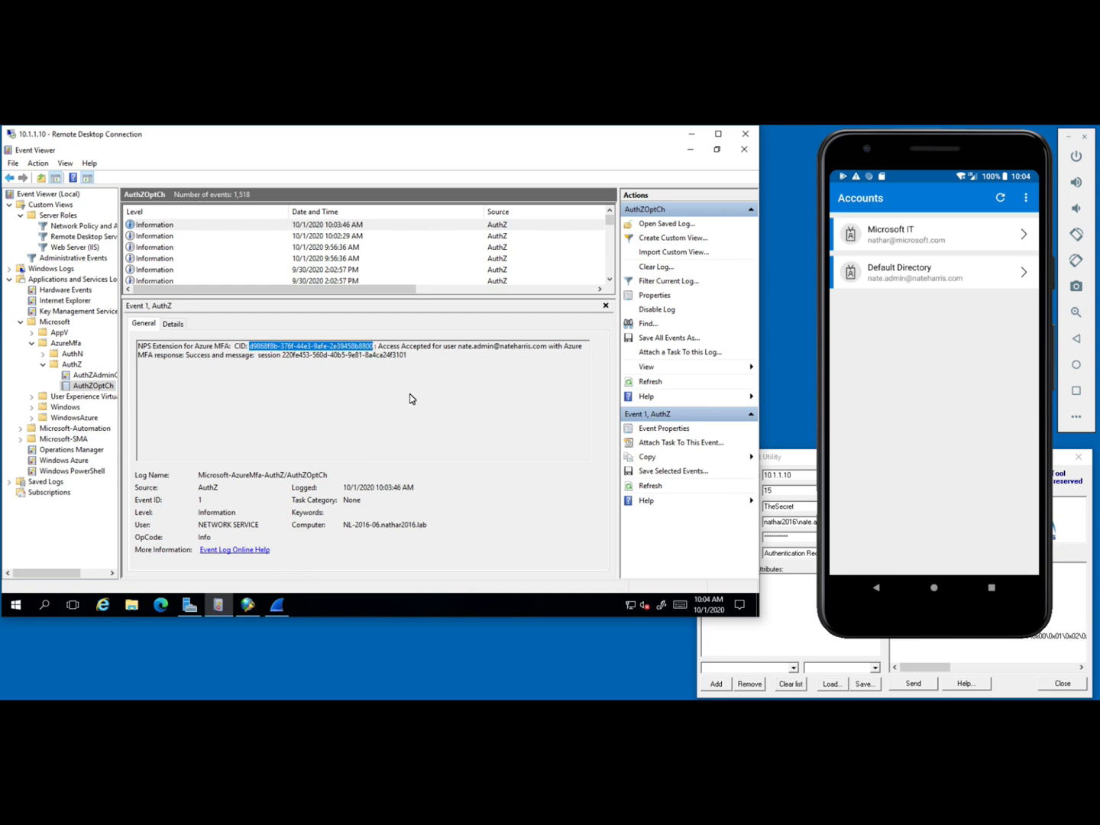
click(375, 350)
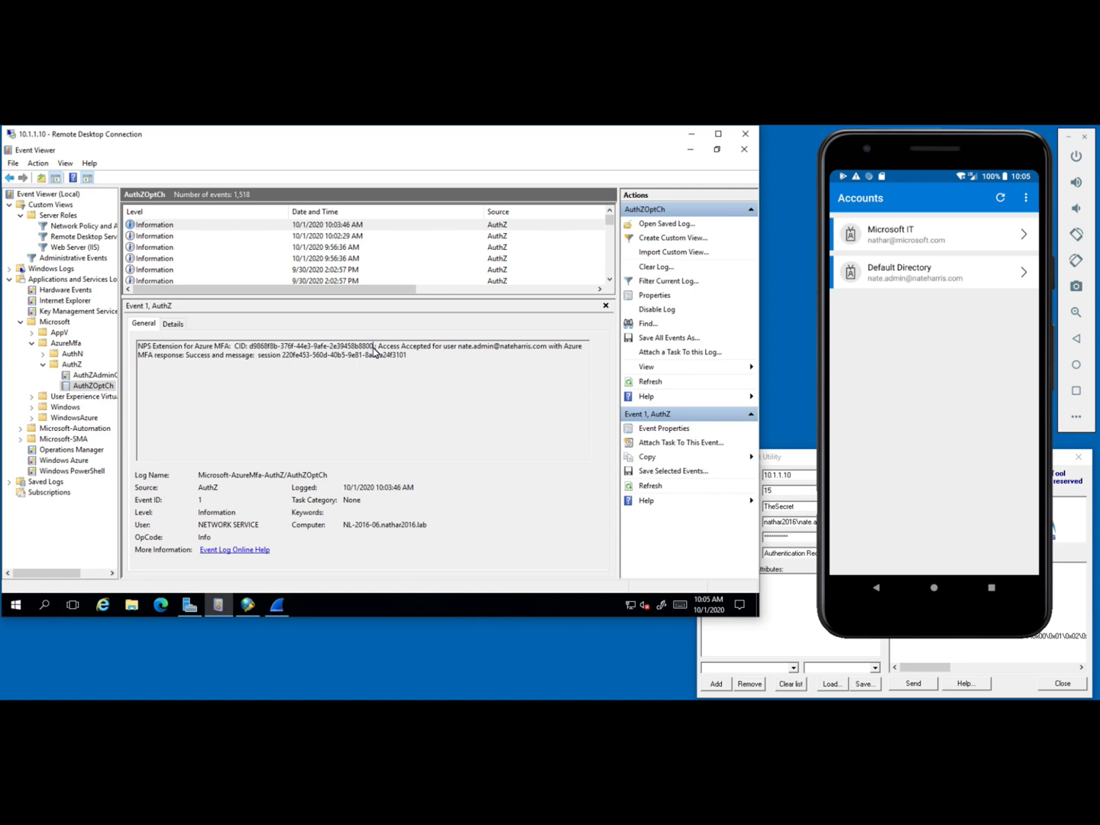
- Replace the account password in NTRadPing's Password field
click(794, 539)
double_click(794, 540)
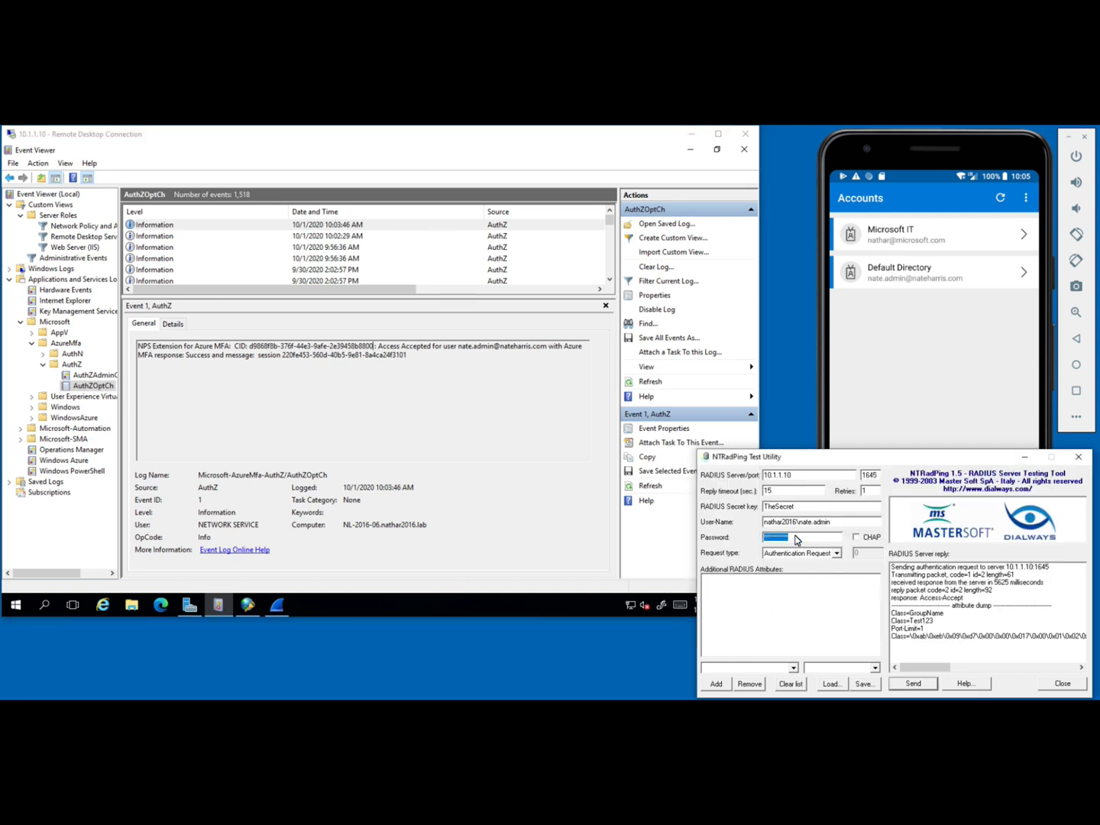
text(*******)
- Return to Event Viewer and examine the response state in the AuthZOptCh event from 10/1/2020 9:56:36 AM
click(504, 399)
key(ctrl+a)
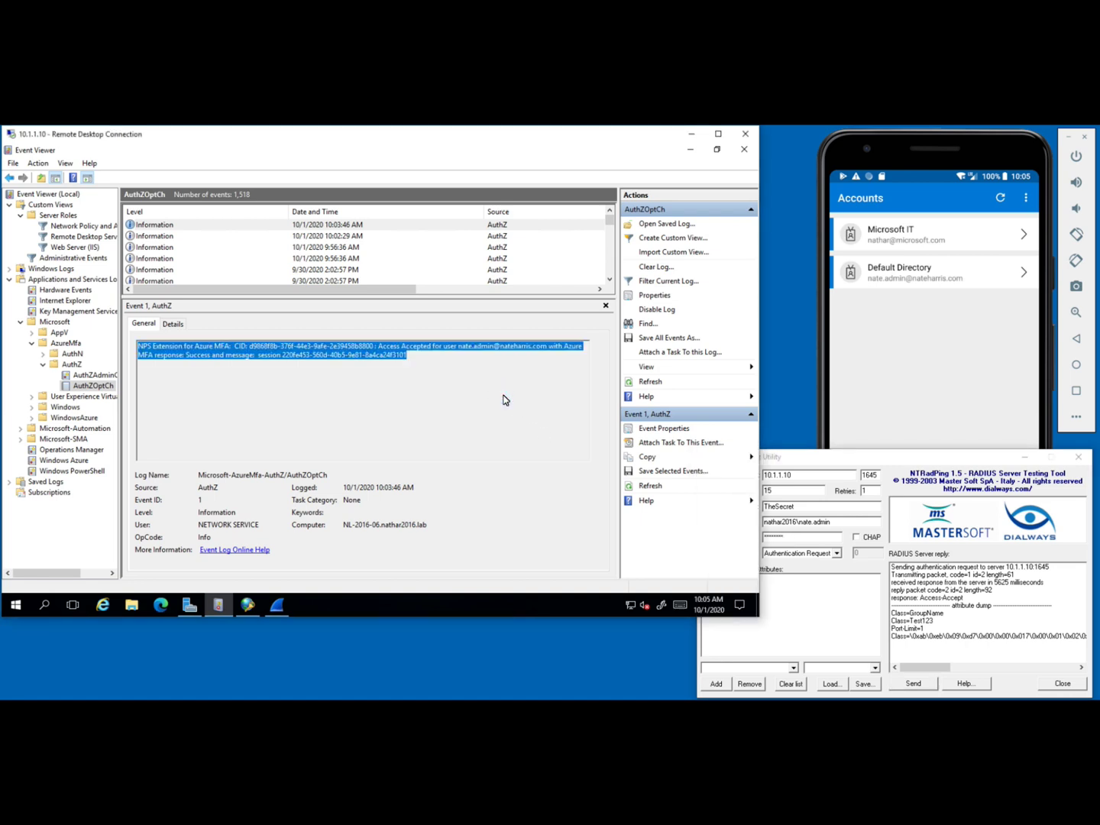
click(424, 365)
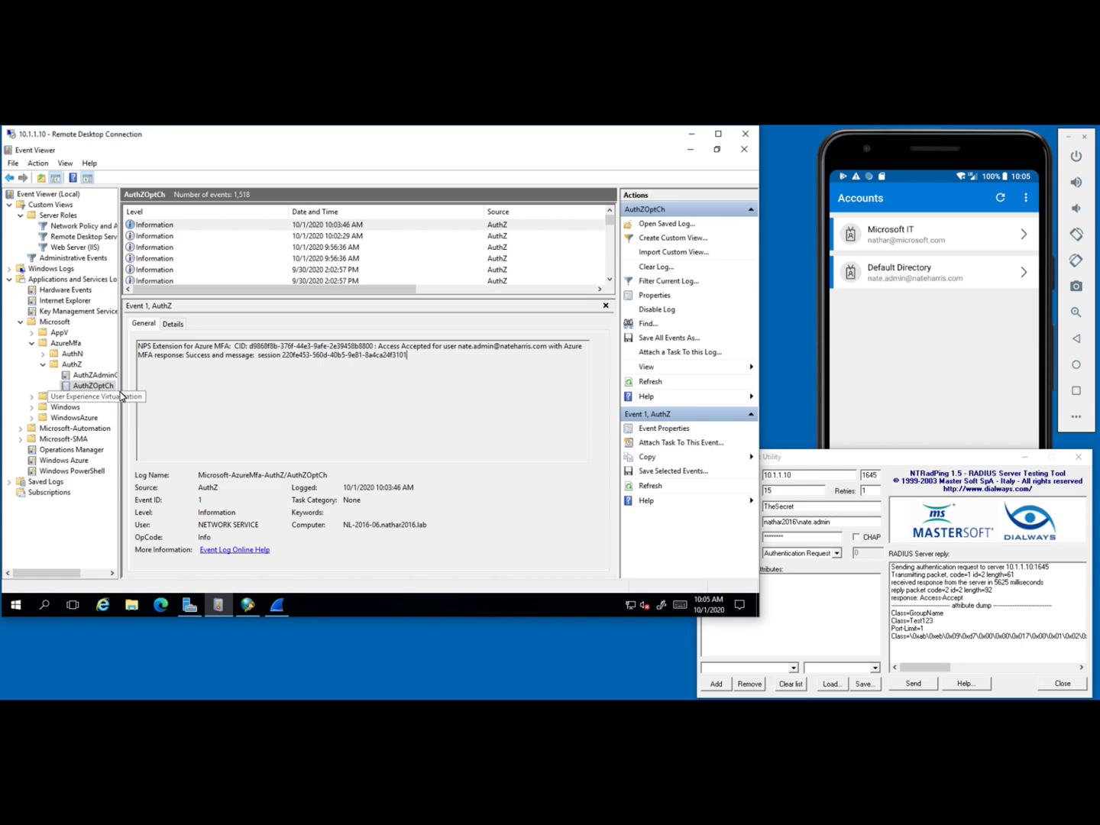
click(206, 249)
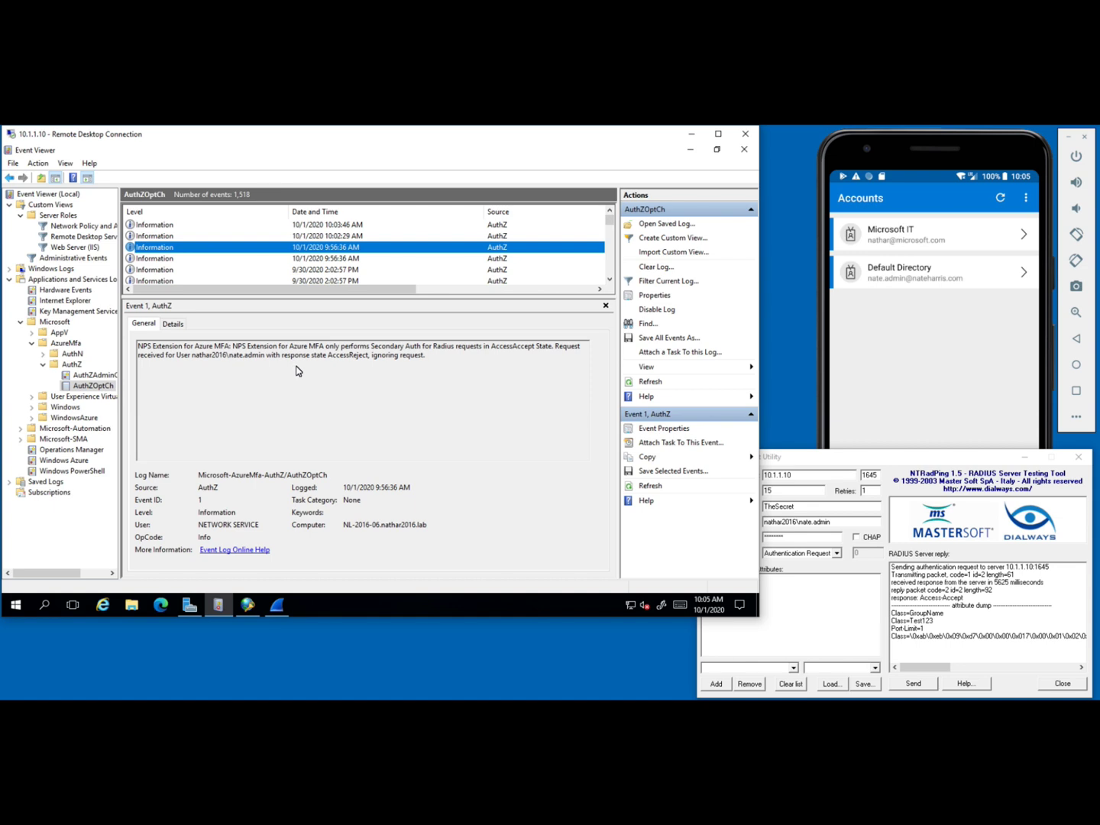
drag(328, 360, 380, 364)
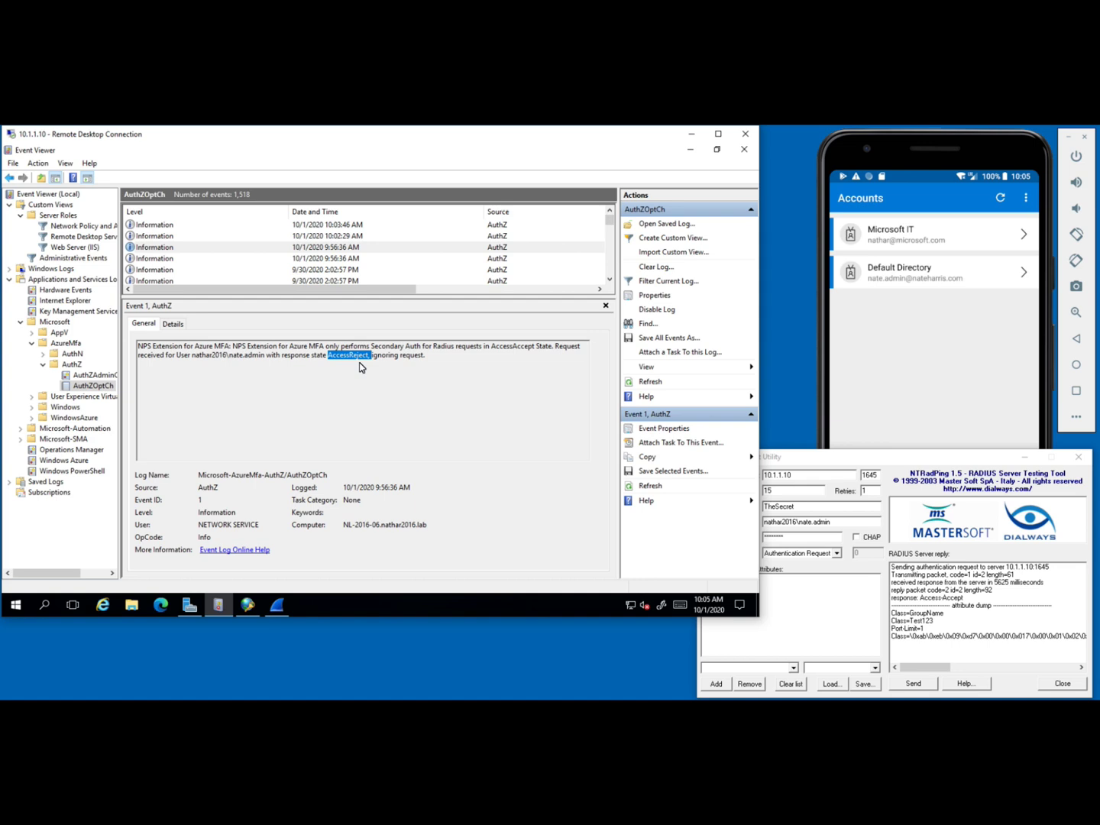
- Read the authentication details and reason in the 9:56:36 AM event under the Network Policy and Access Services view
click(129, 227)
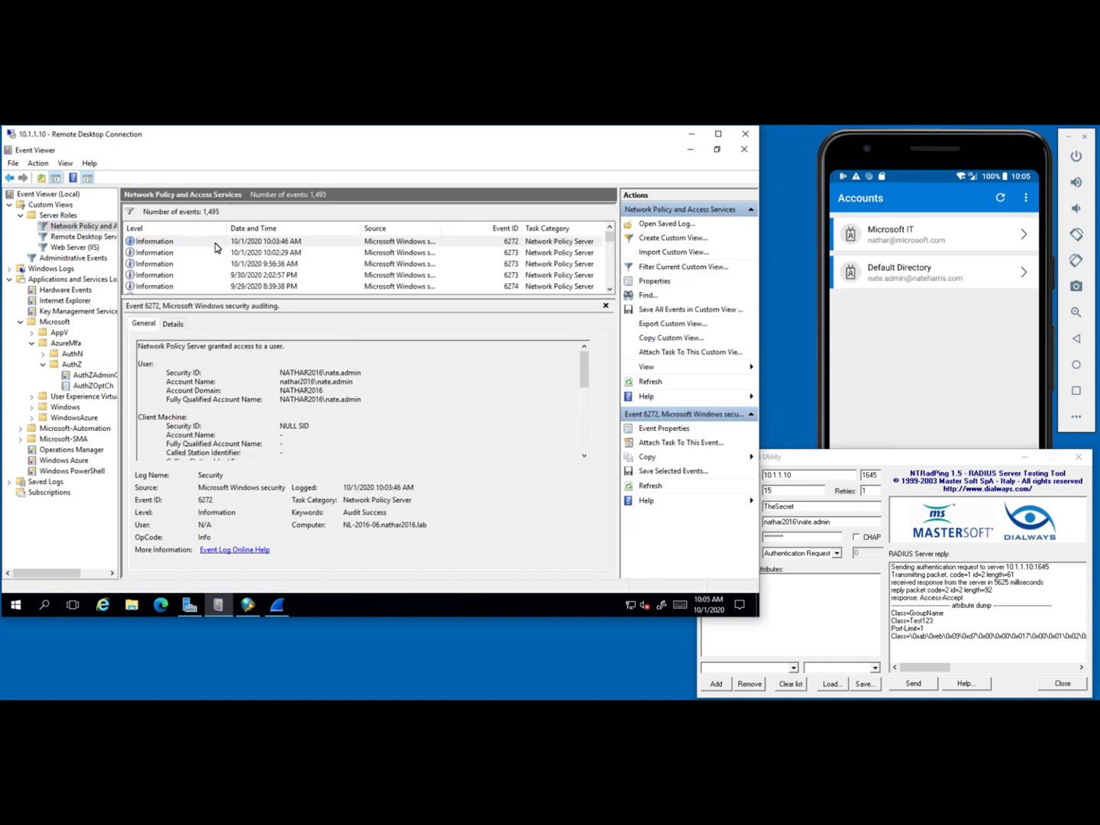
click(230, 263)
scroll(416, 428, down, 10)
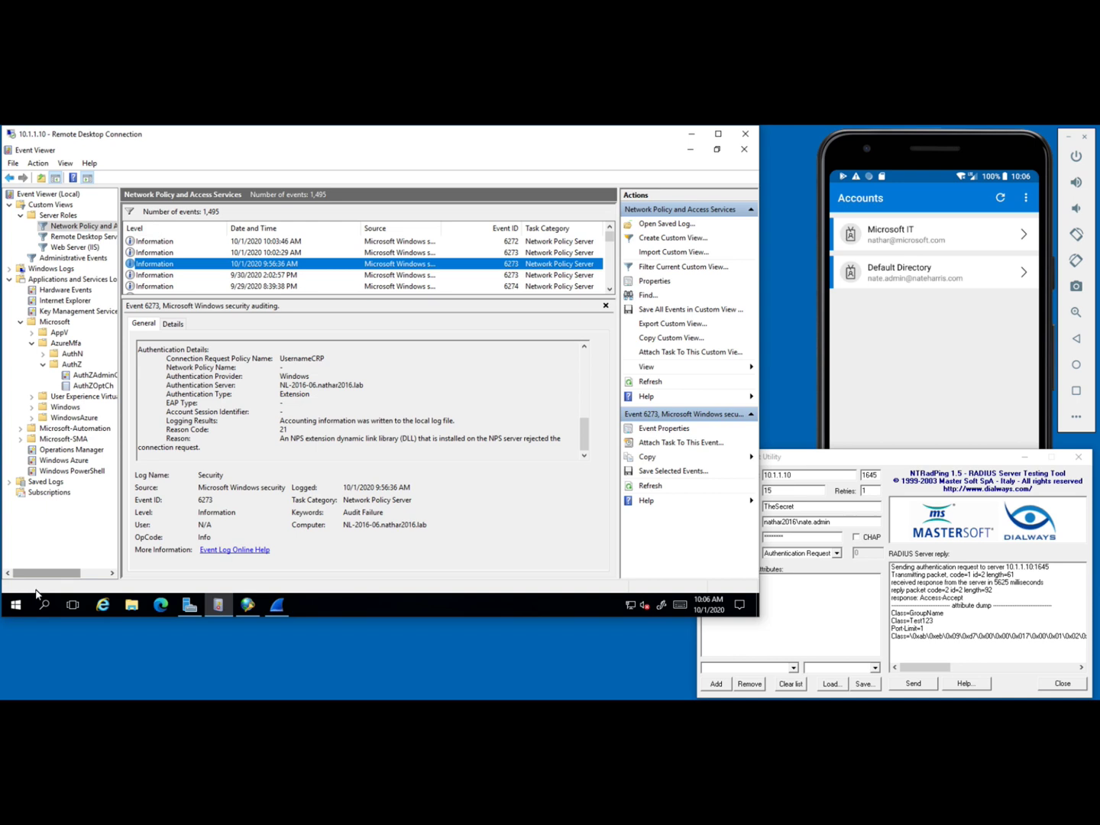
- Launch Registry Editor and approve its elevation request
click(12, 606)
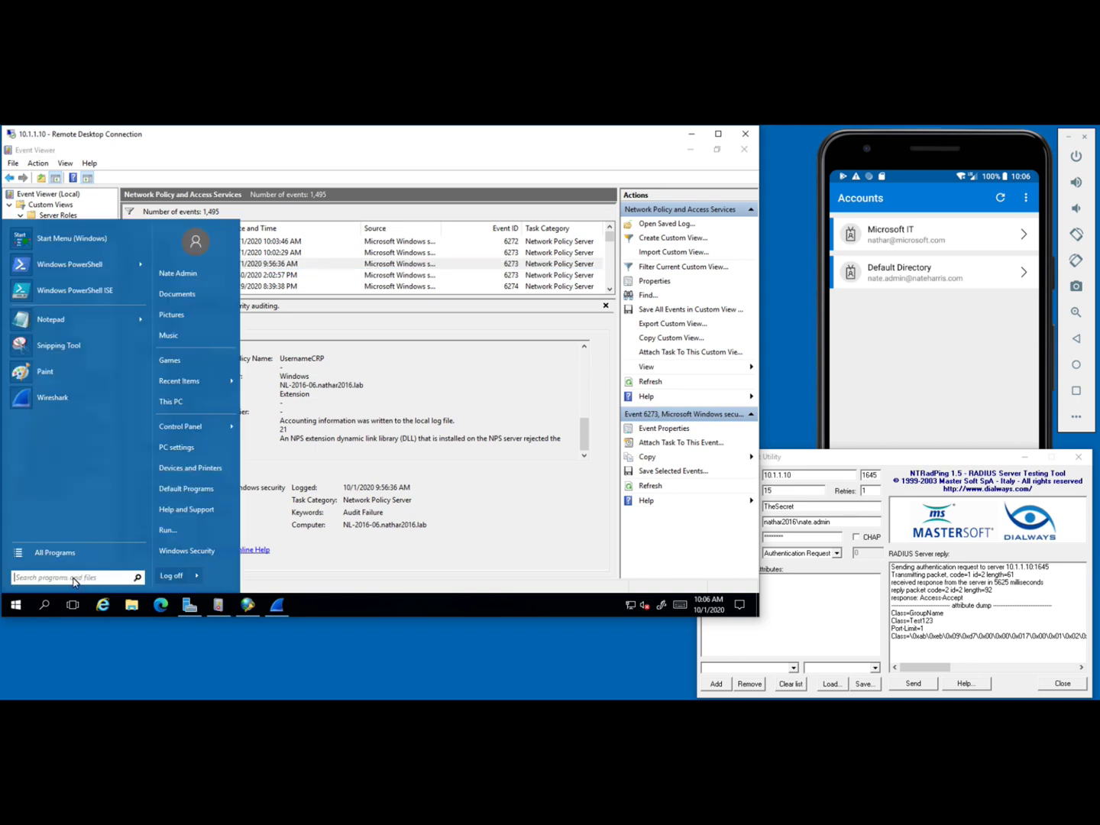
text(reg)
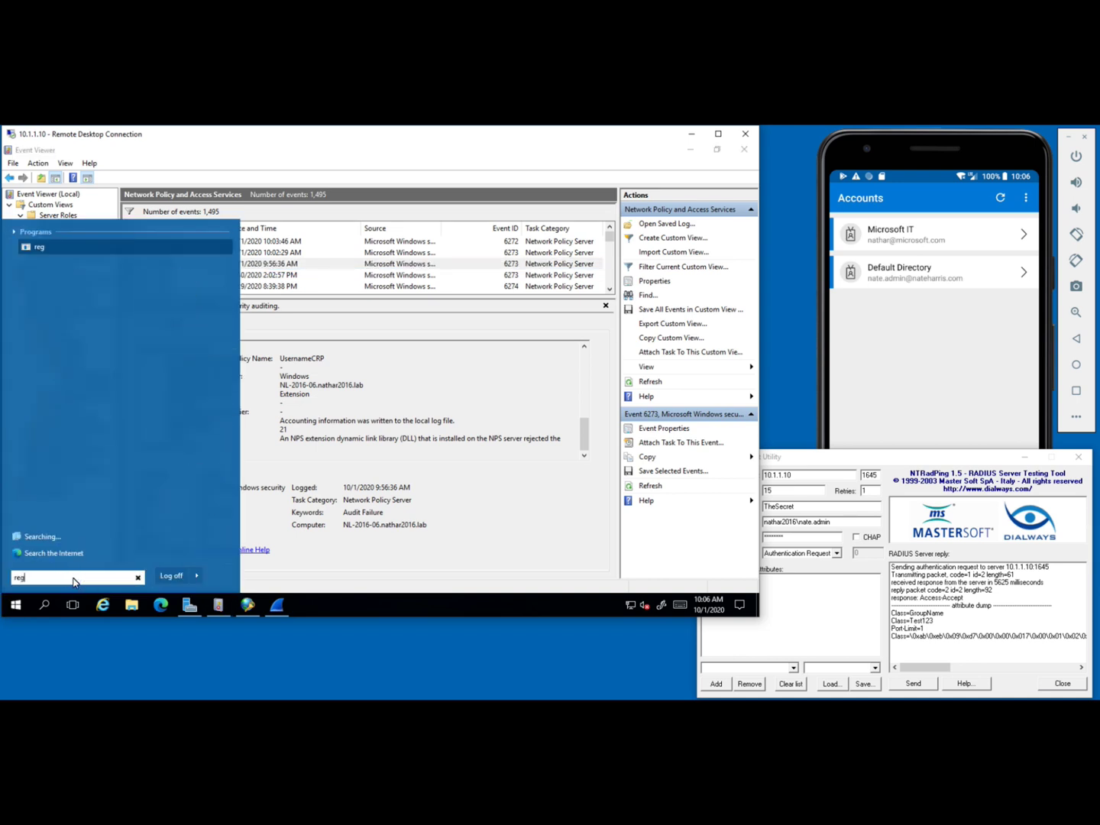
key(Return)
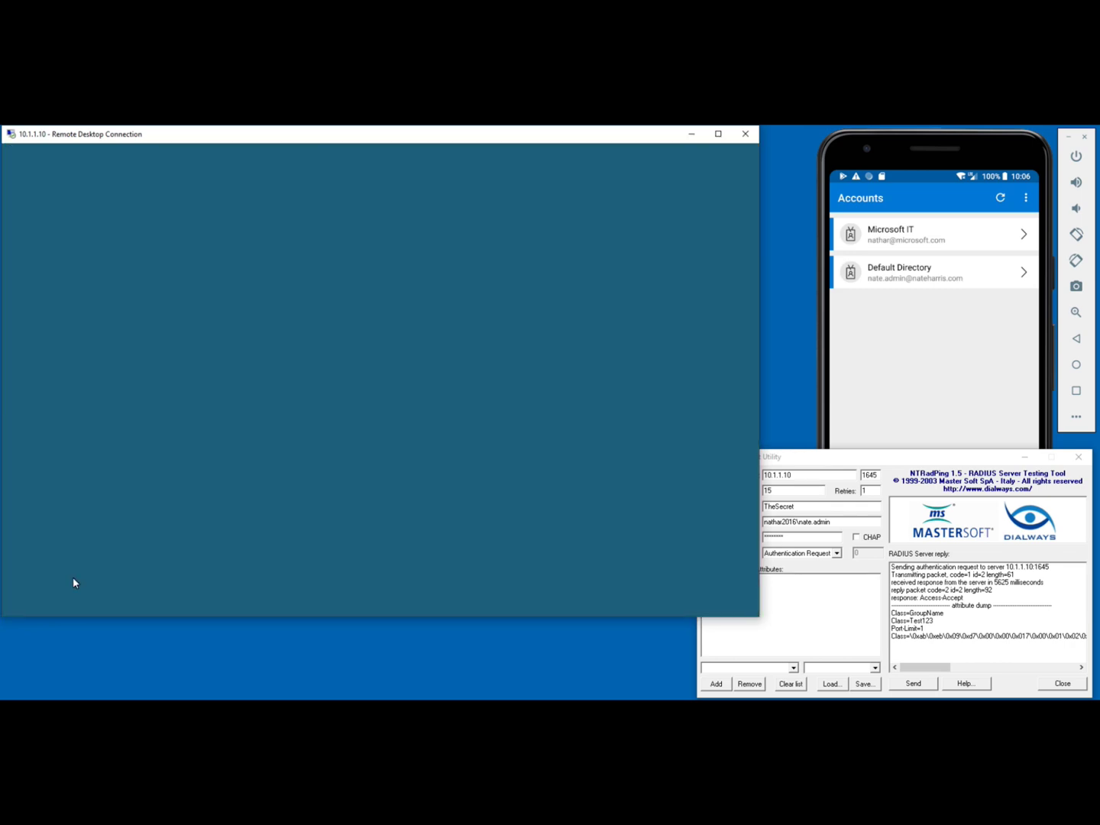
click(330, 452)
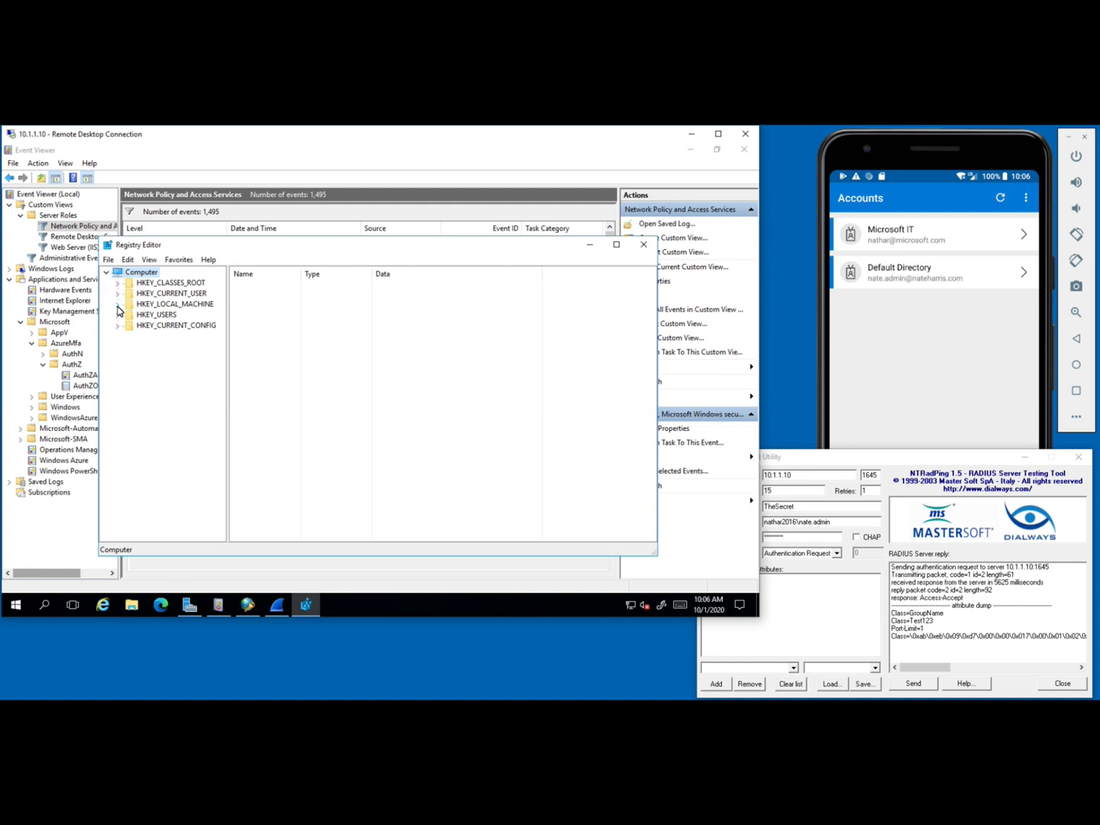
- Open HKEY_LOCAL_MACHINE\SYSTEM\CurrentControlSet\Services\AuthSrv\Parameters and widen the Name column to show the full value names
click(118, 306)
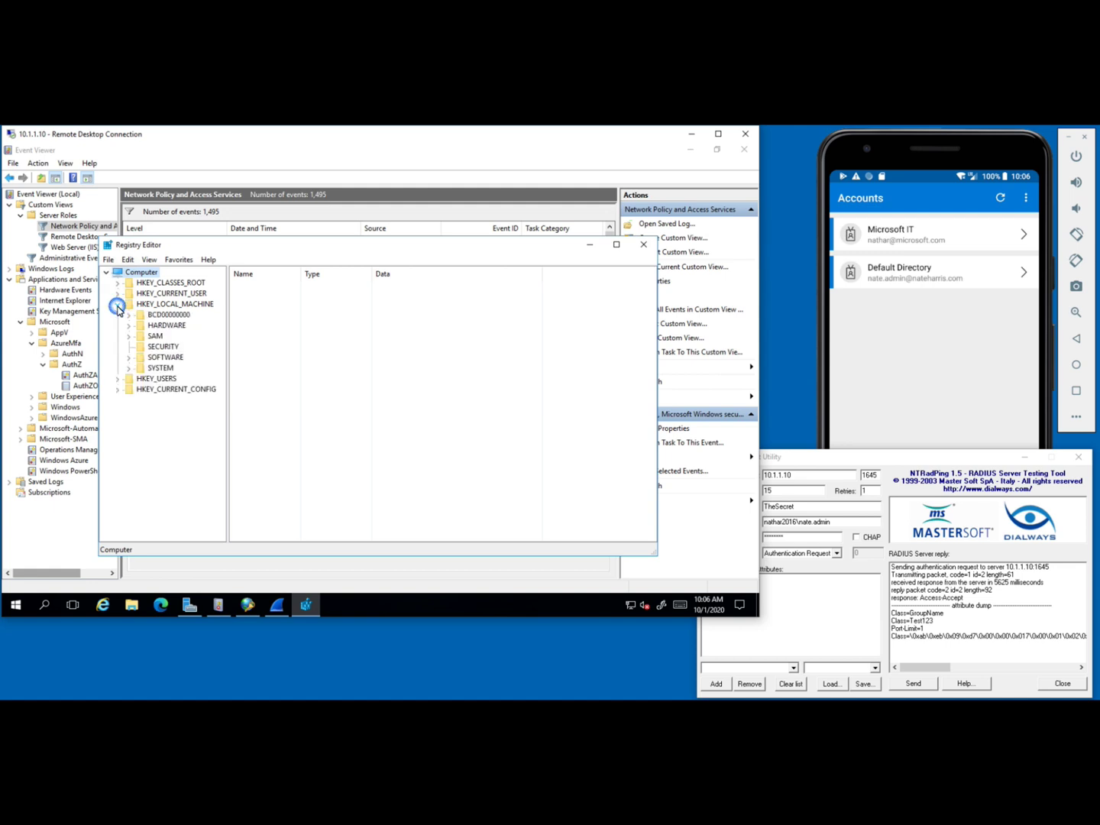
click(129, 369)
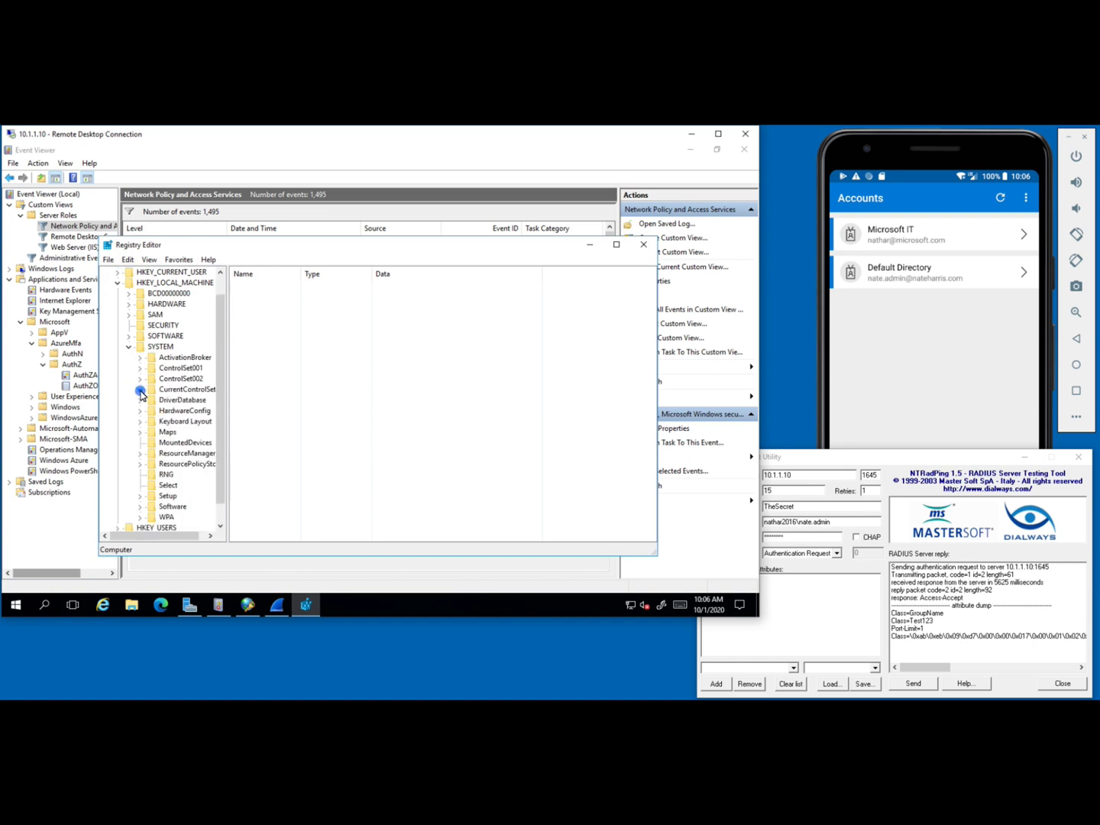
click(140, 389)
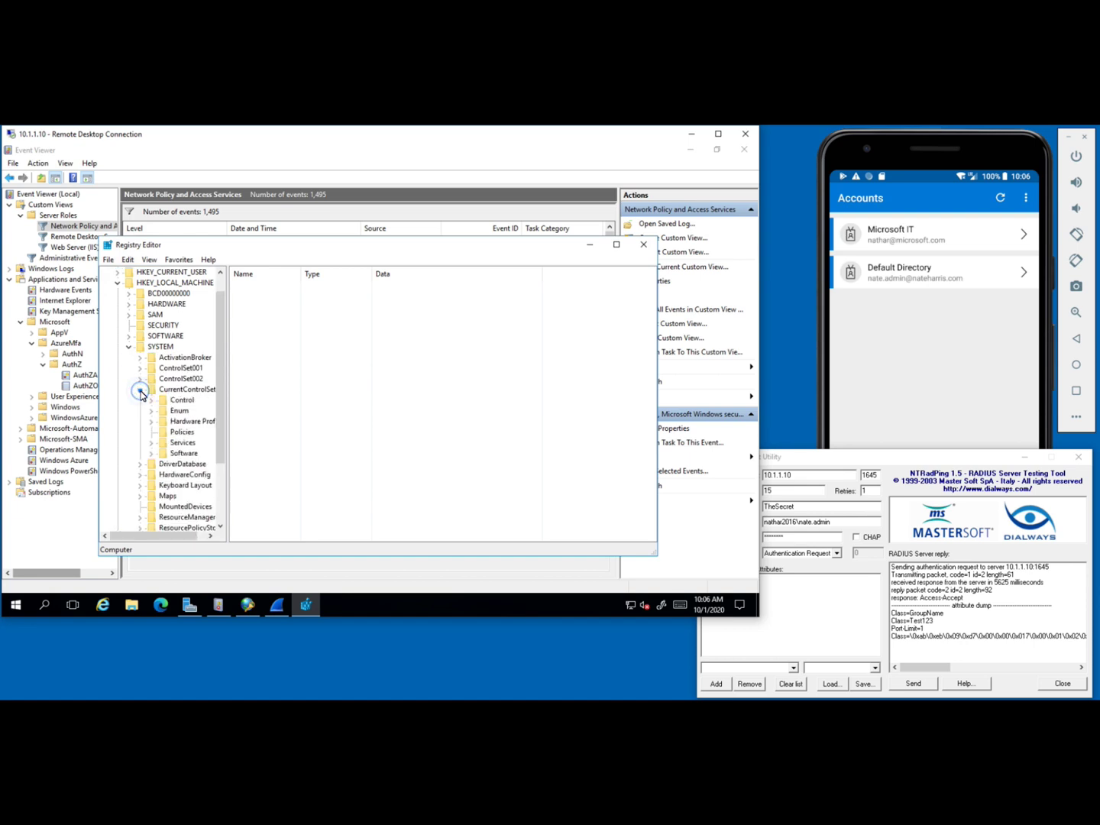
click(152, 448)
click(191, 450)
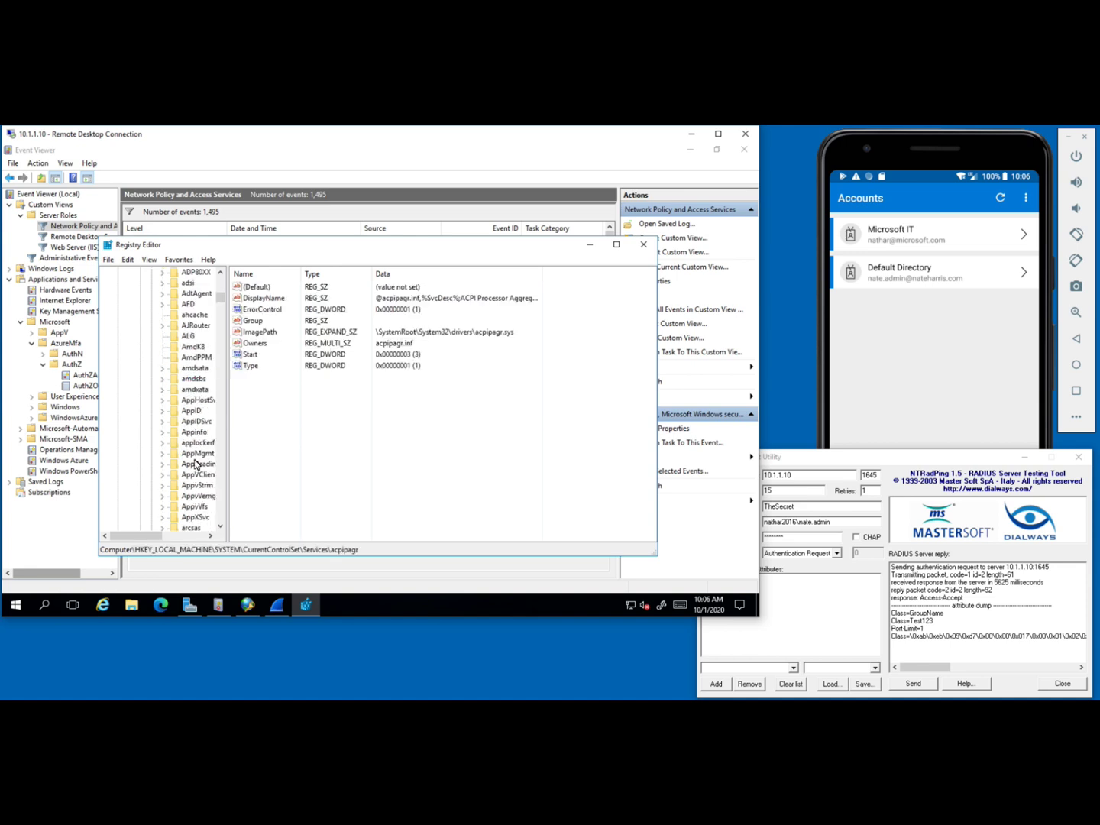
scroll(191, 451, down, 8)
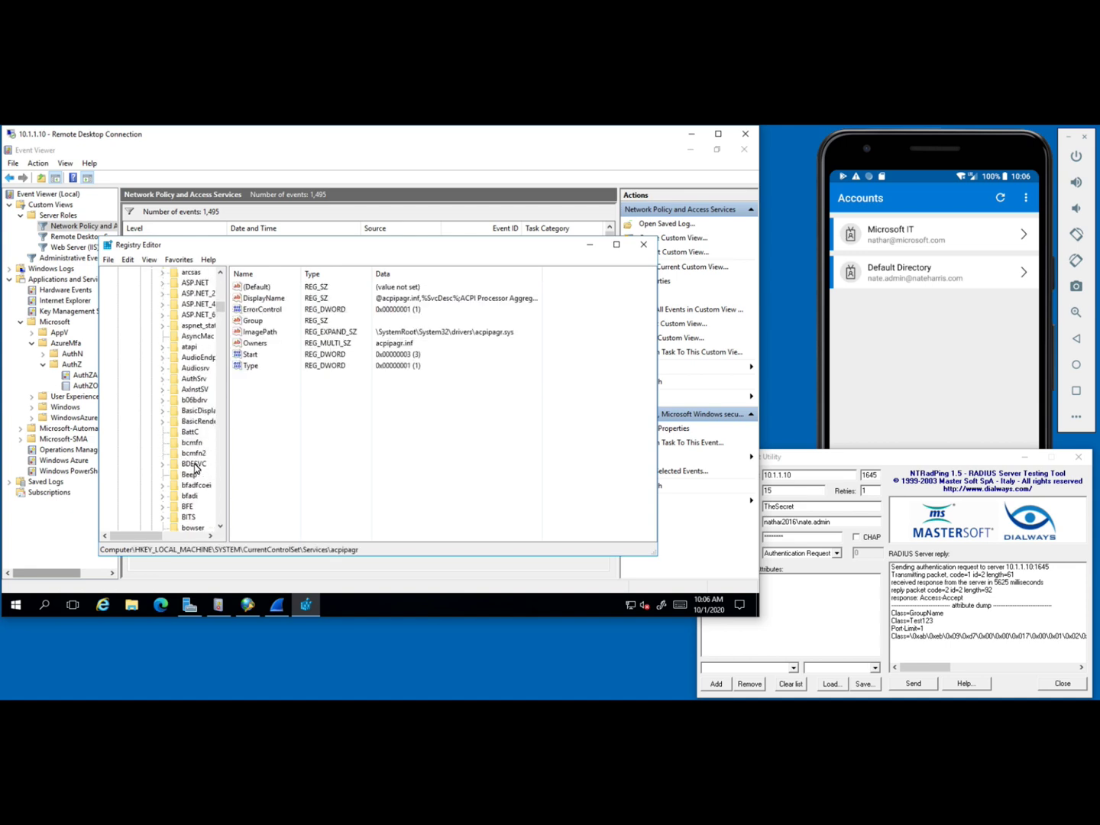
click(193, 378)
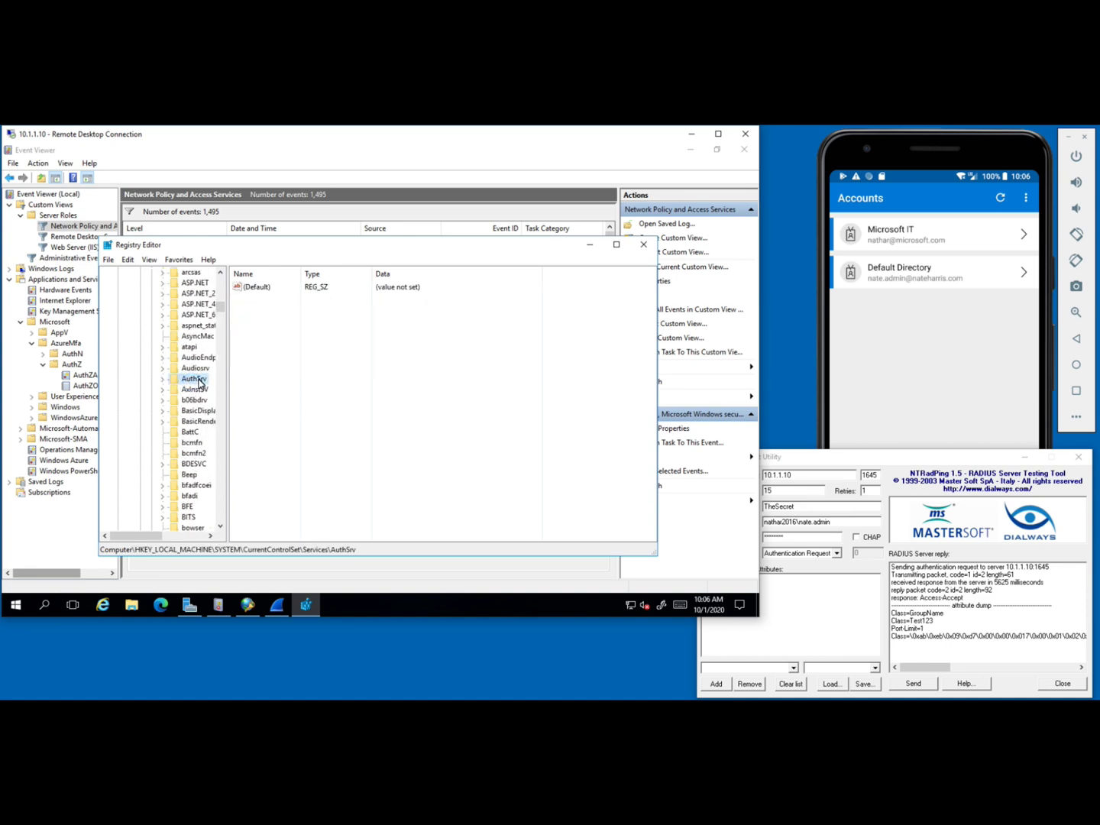
click(161, 378)
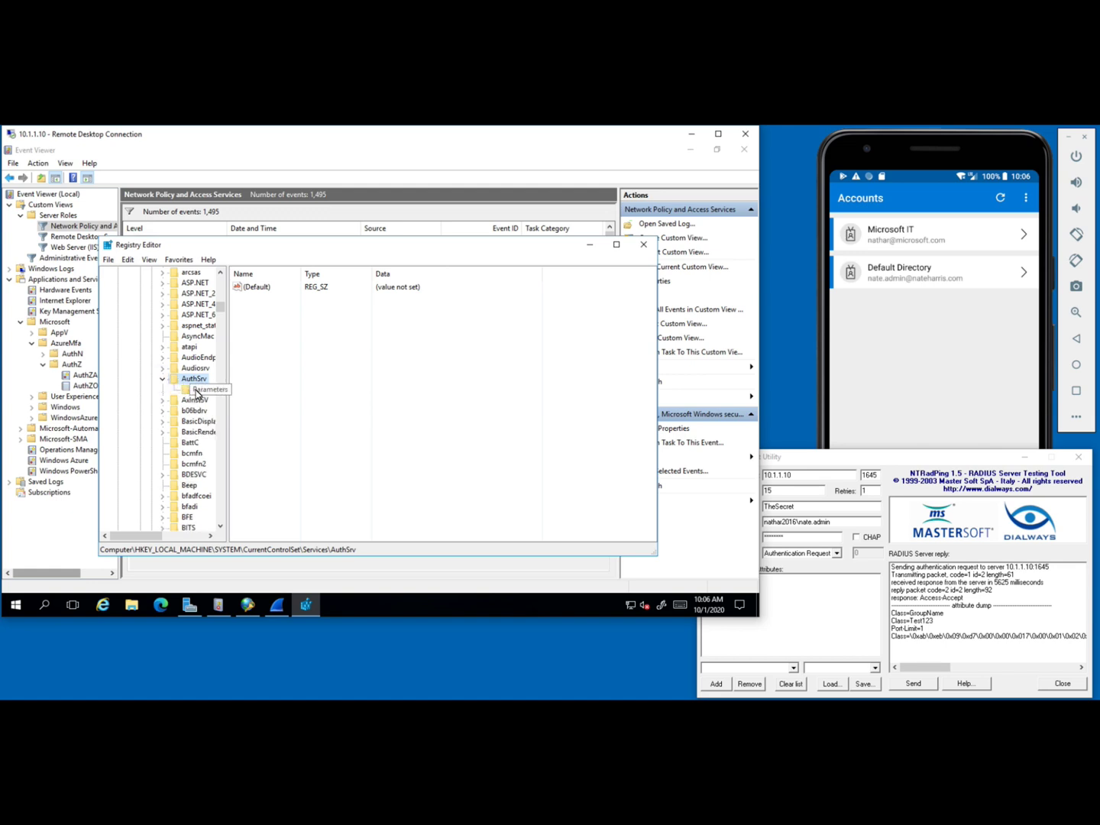
click(197, 389)
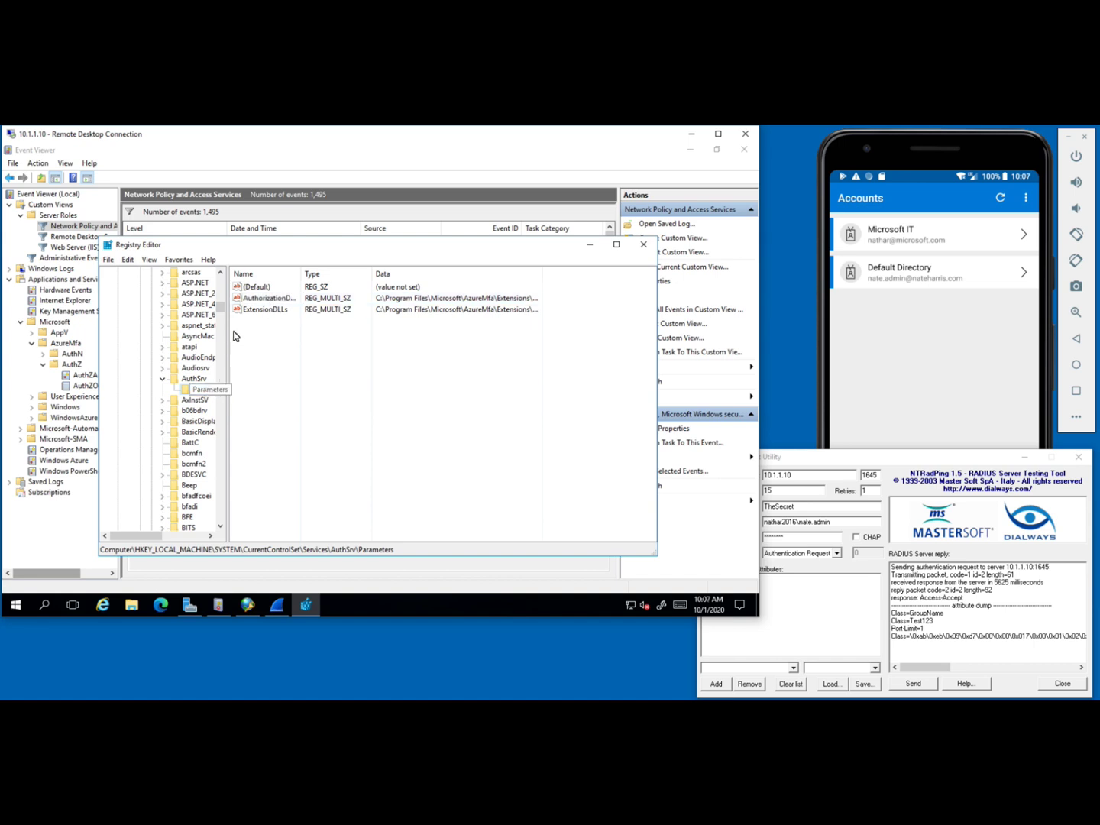
drag(302, 275, 315, 283)
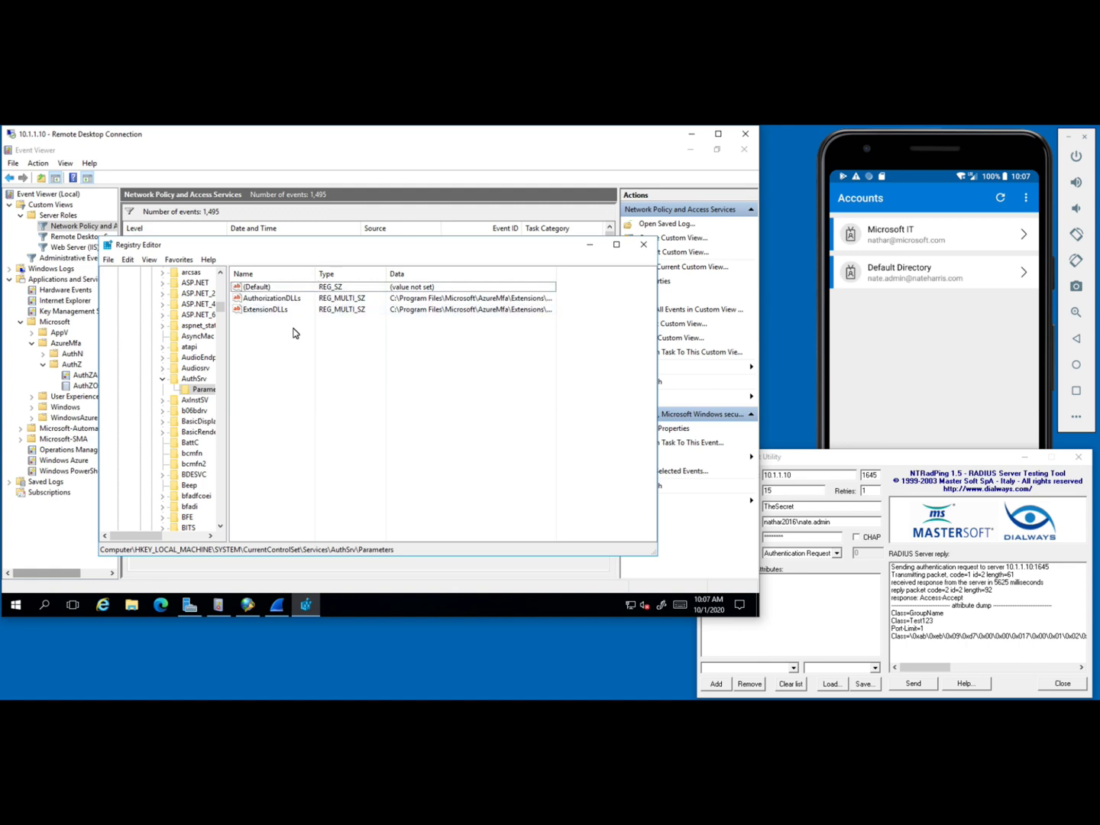
- View the export options for the Parameters key and the MFAdlls.reg file on the Desktop, then cancel without exporting
right_click(204, 392)
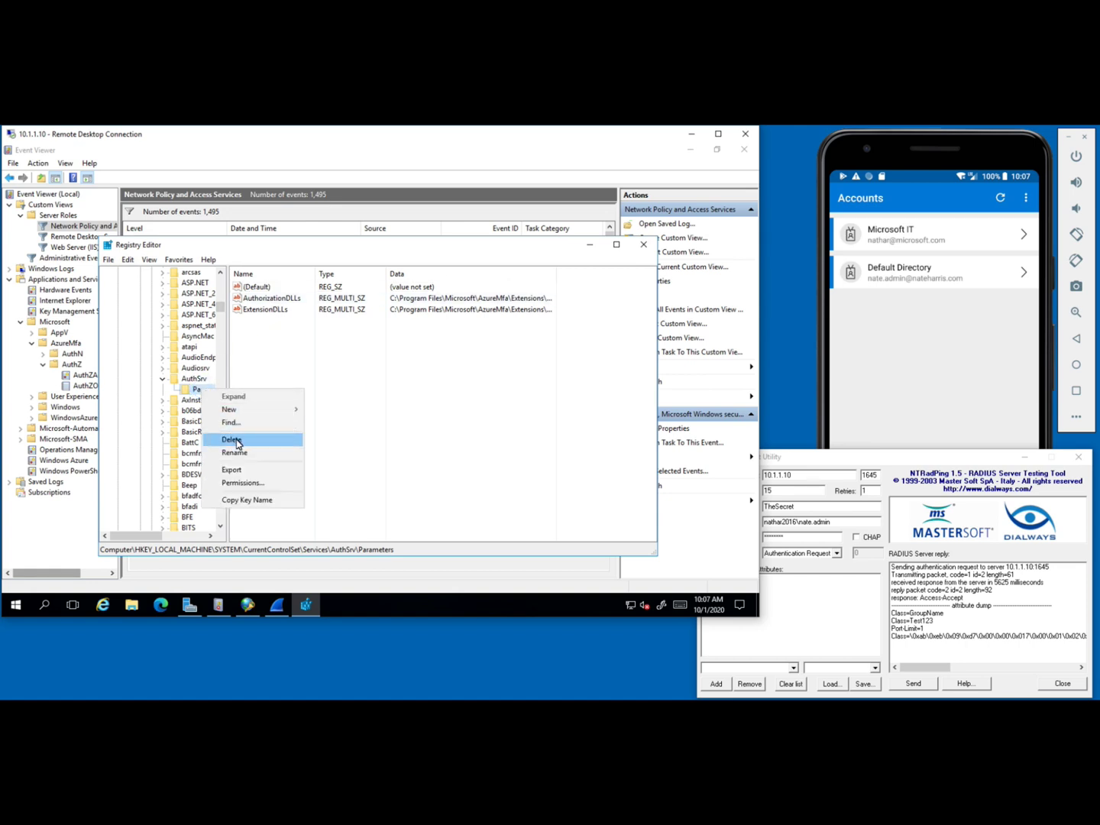
click(237, 470)
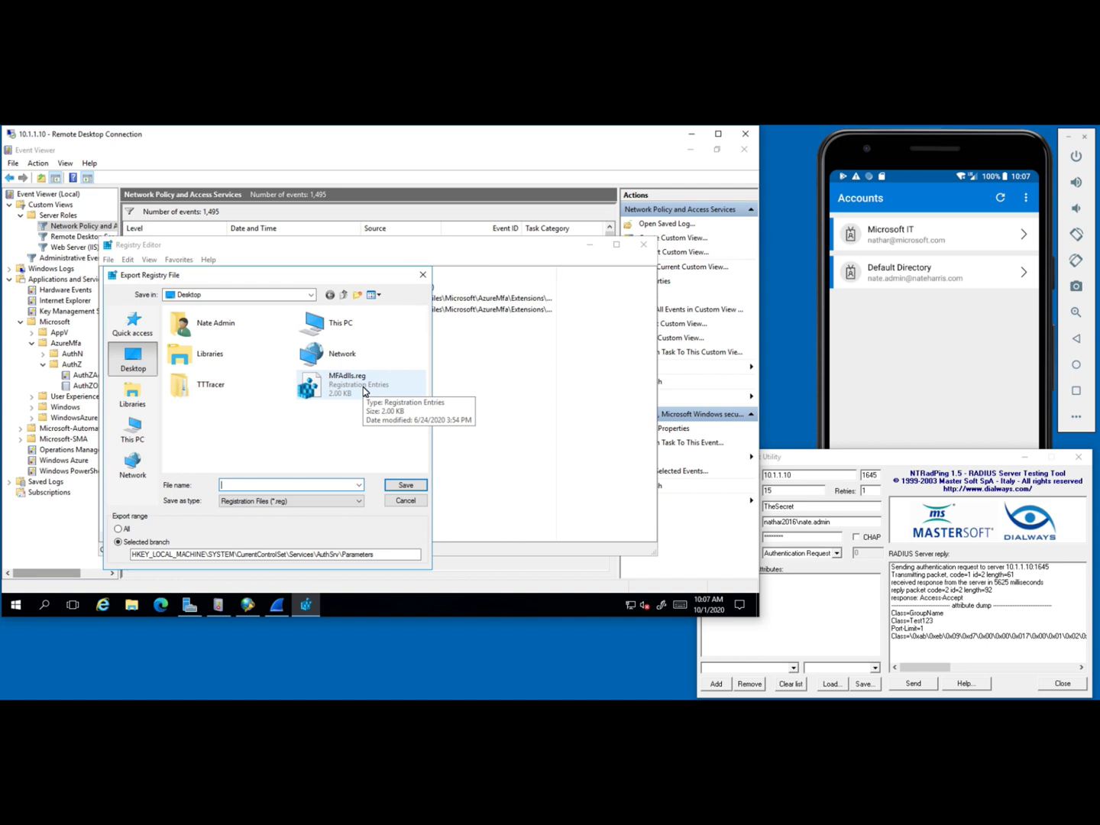
click(397, 508)
- Delete the AuthorizationDLLs and ExtensionDLLs values from the AuthSrv Parameters key
drag(272, 338, 262, 303)
right_click(262, 303)
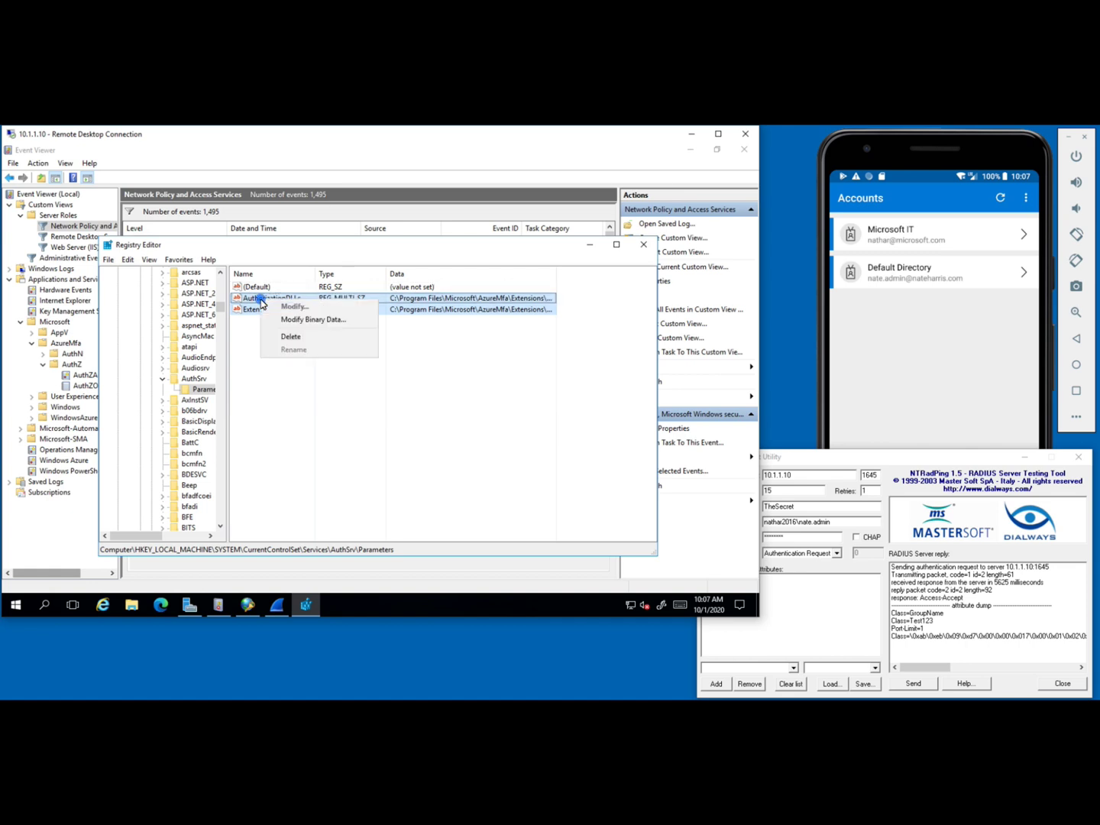
click(286, 337)
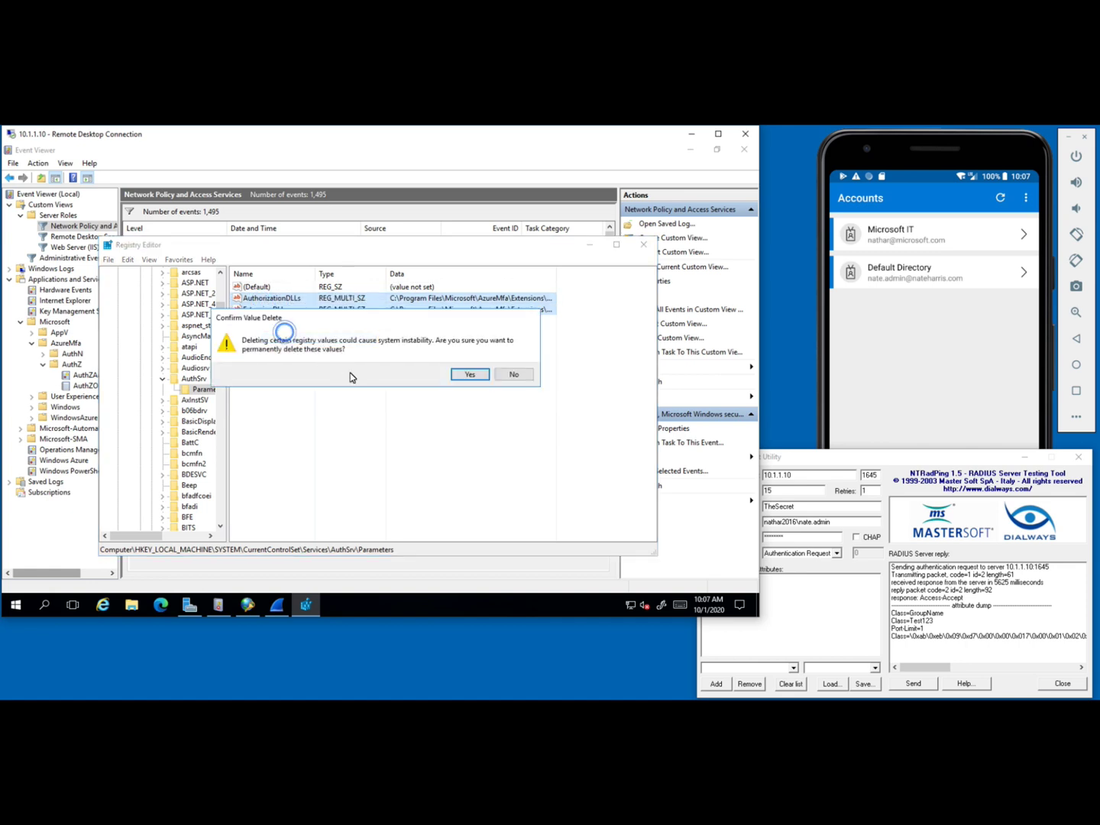
click(470, 376)
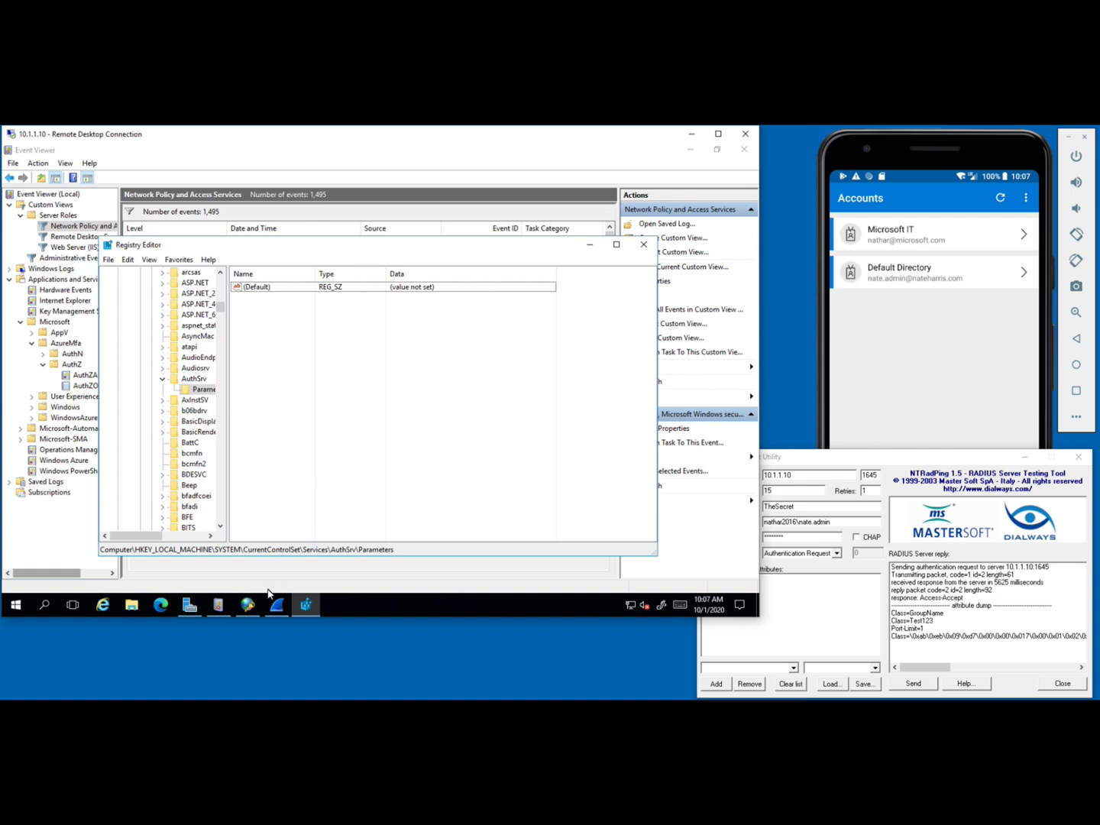
- Switch to Network Policy Server and restart its service by stopping and starting it, and check its available service commands
click(248, 605)
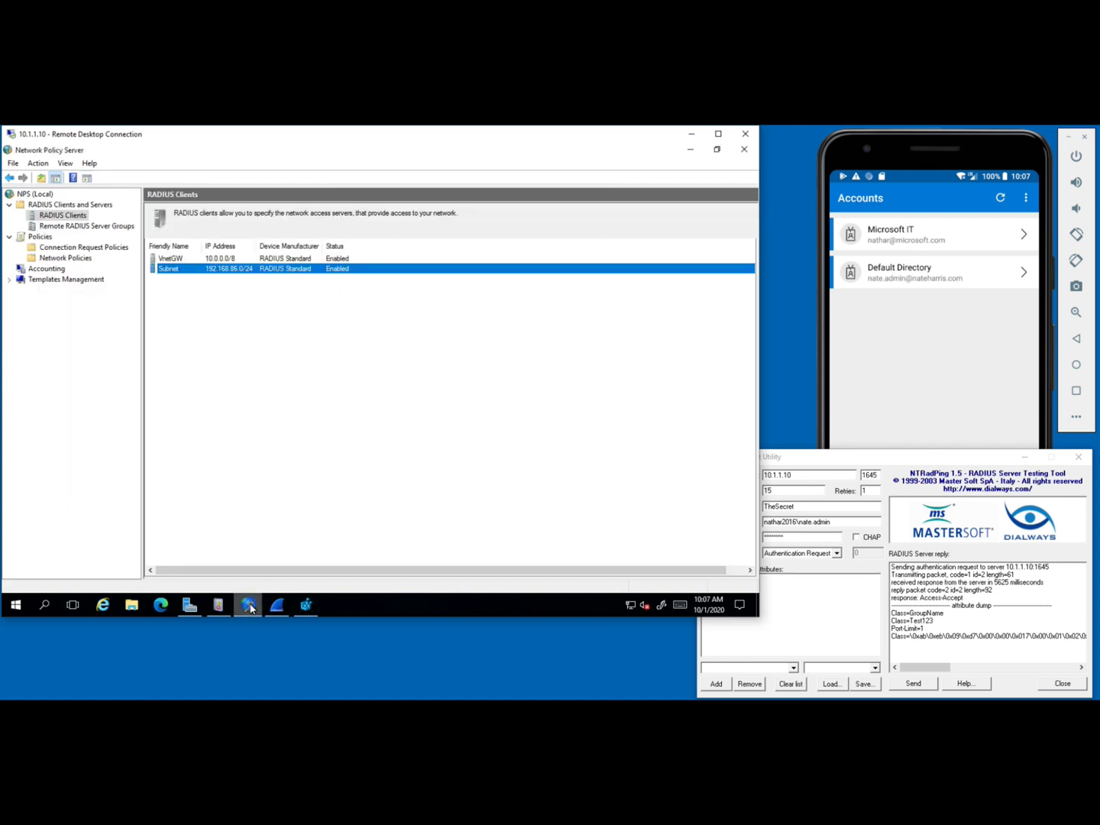
right_click(34, 196)
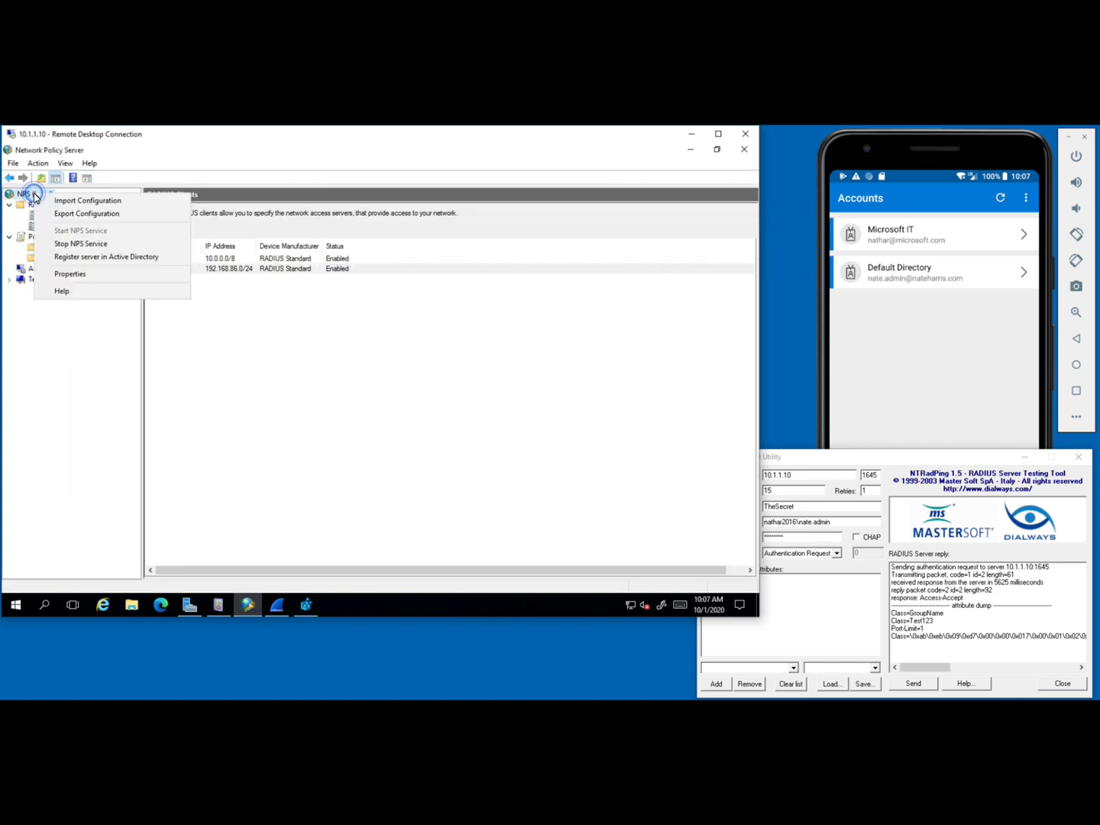
click(71, 244)
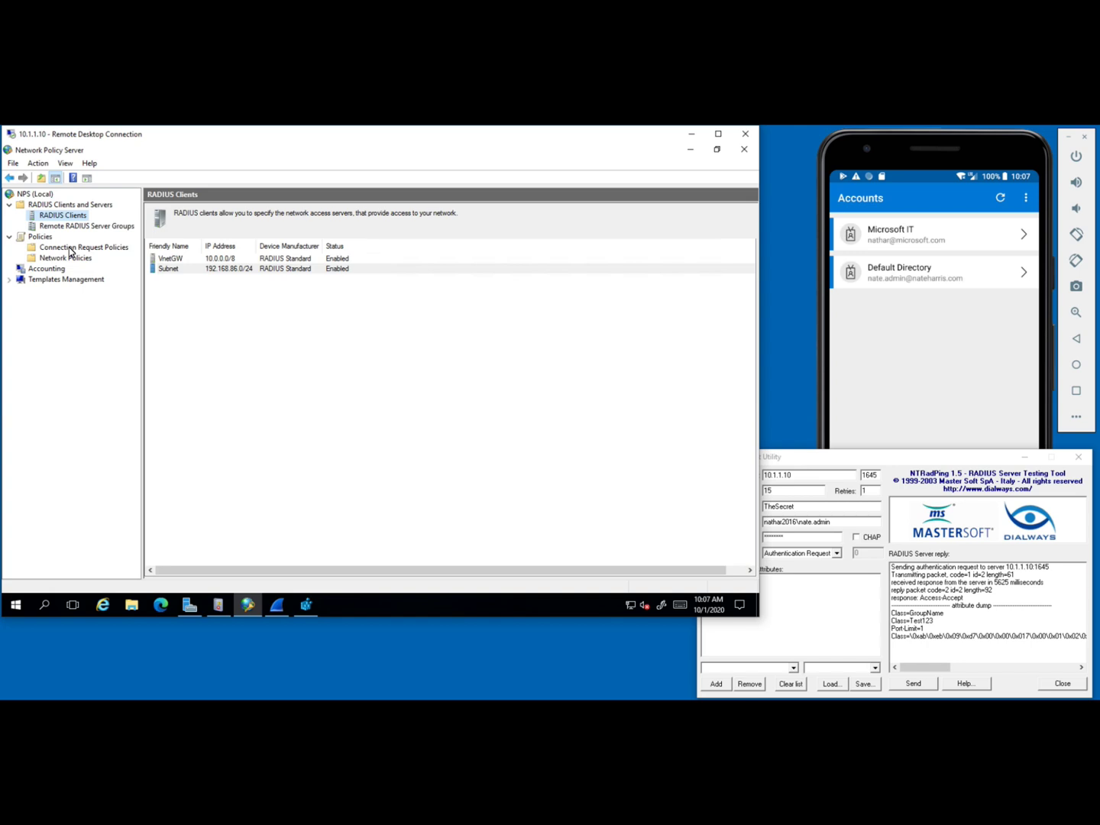
right_click(35, 196)
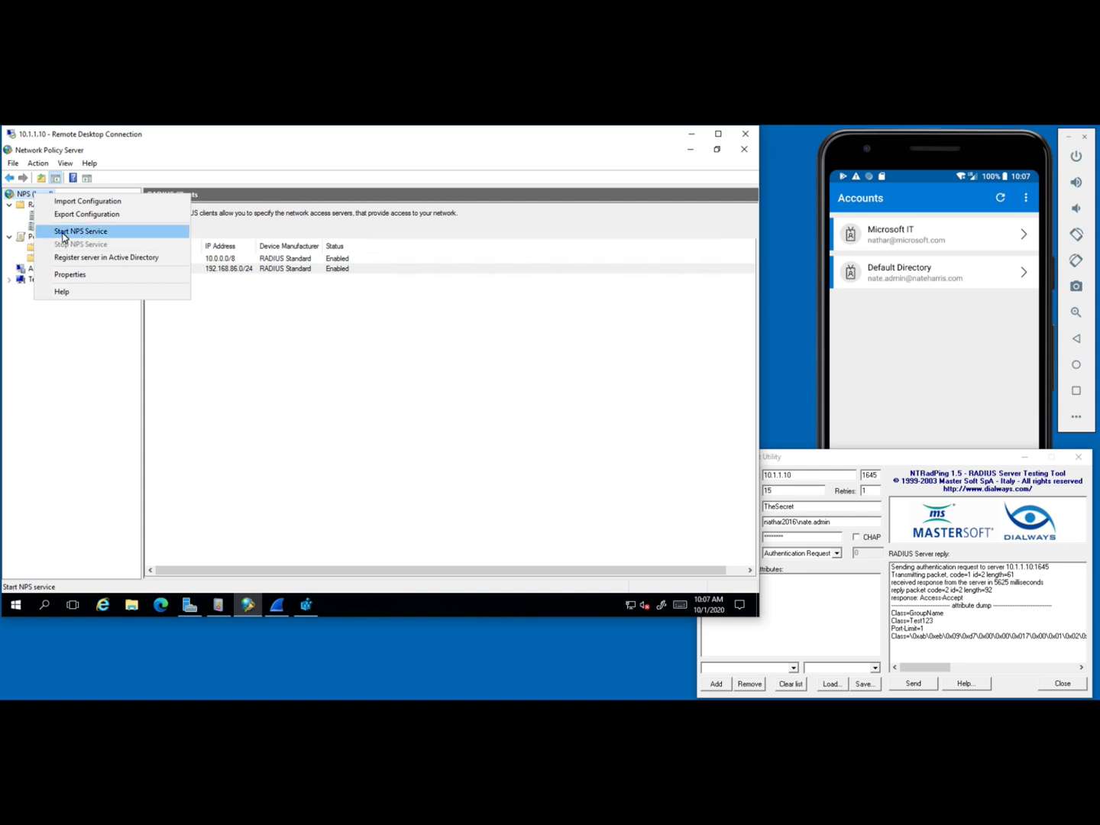
click(63, 234)
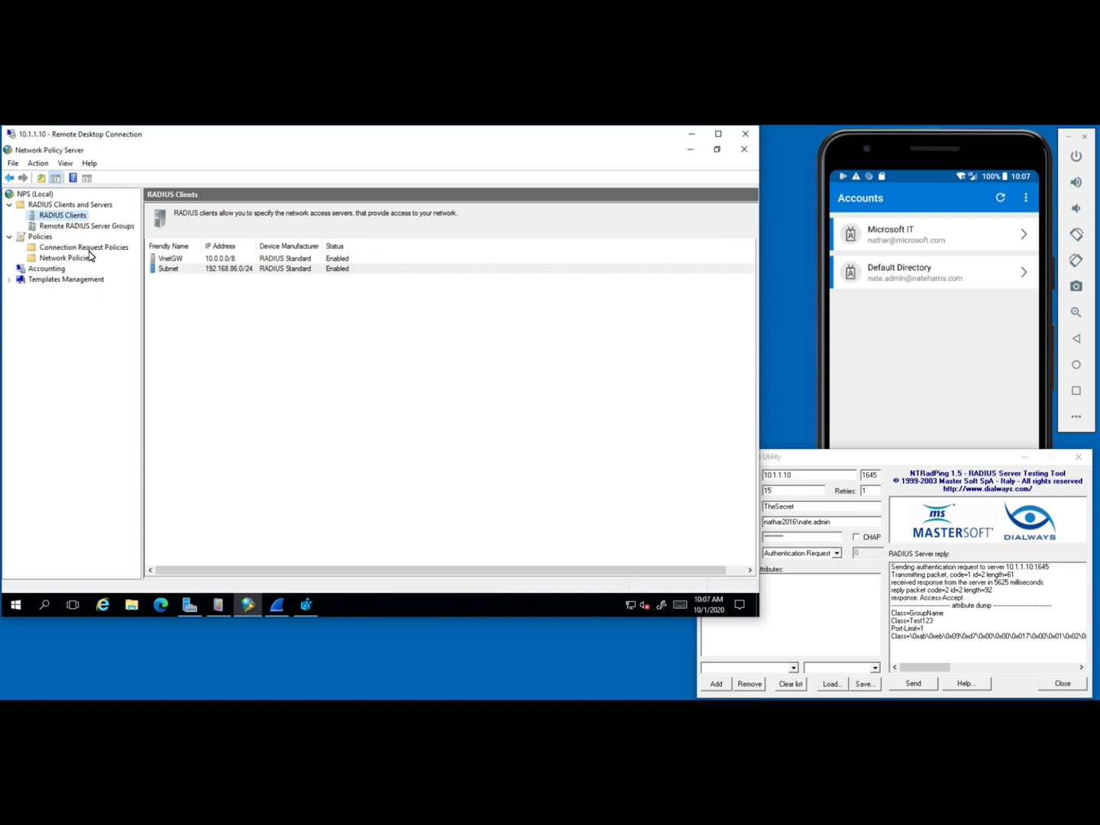
right_click(43, 197)
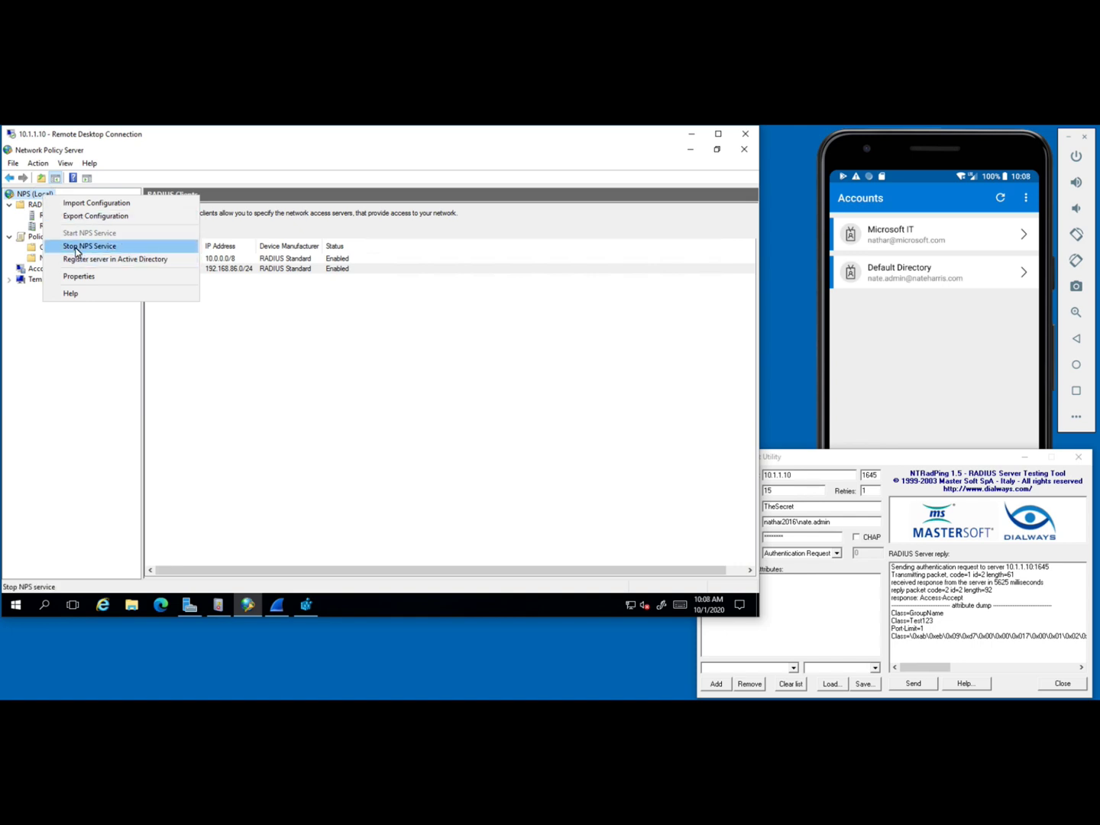
click(89, 367)
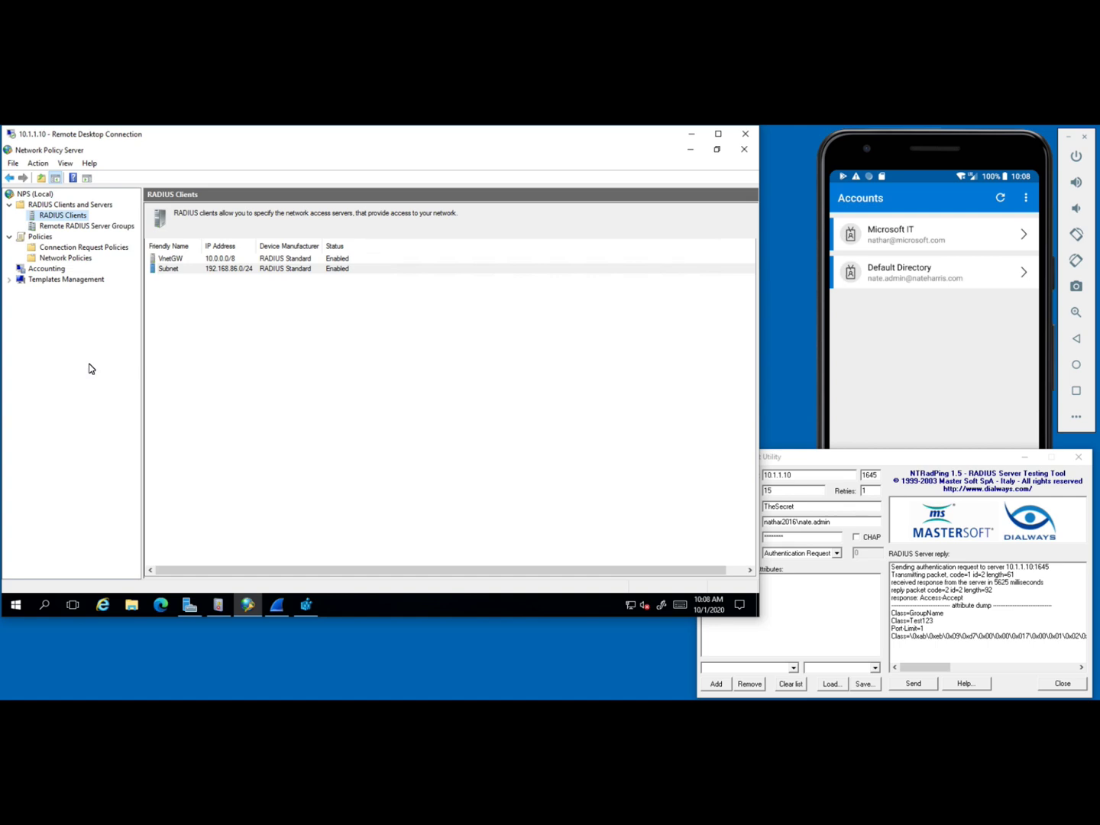
- Switch to Wireshark and restart the Ethernet capture without saving the captured packets
click(804, 611)
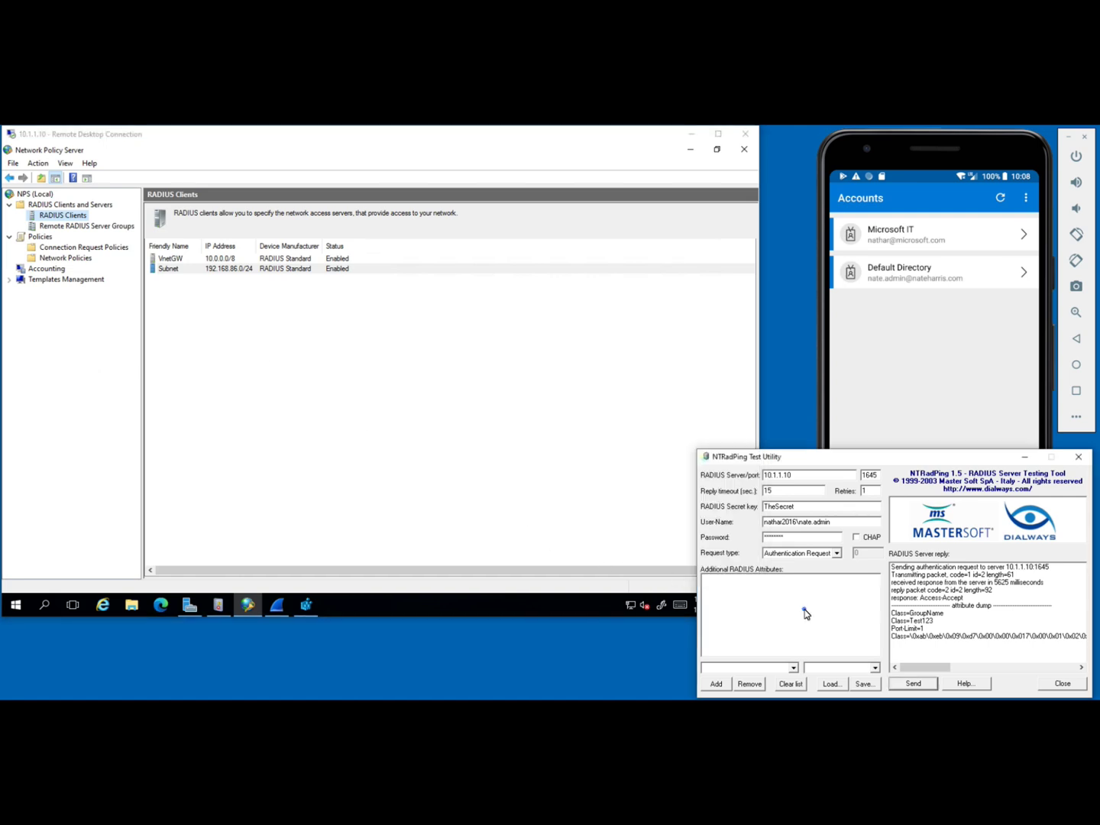
click(279, 607)
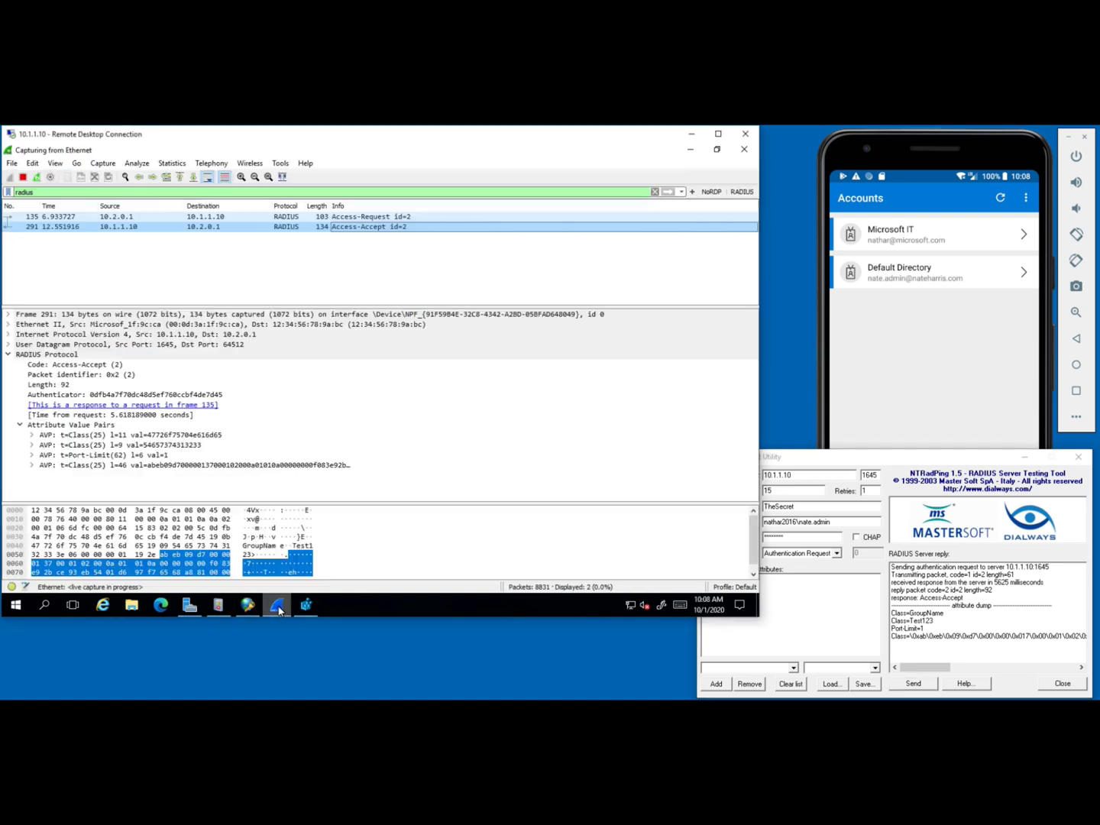
click(22, 178)
click(10, 178)
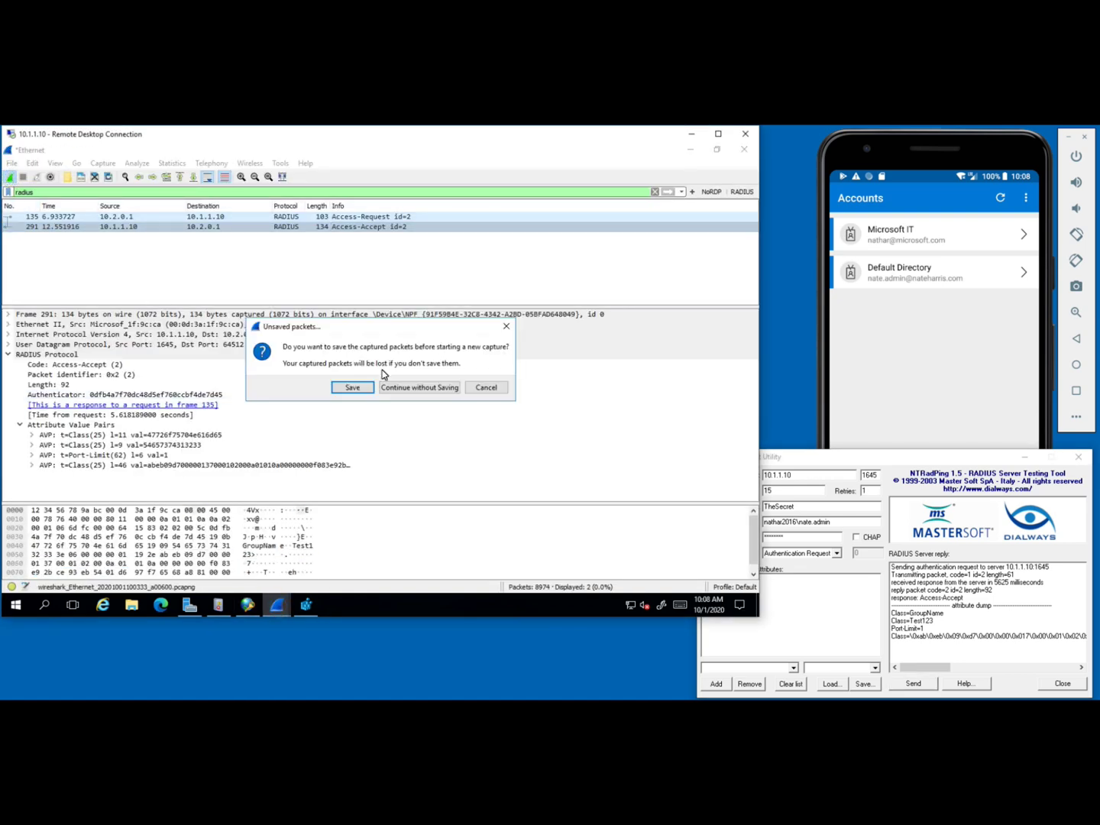
click(418, 389)
- Send the authentication request to 10.1.1.10 from NTRadPing and select the captured Access-Request packet in Wireshark
click(866, 609)
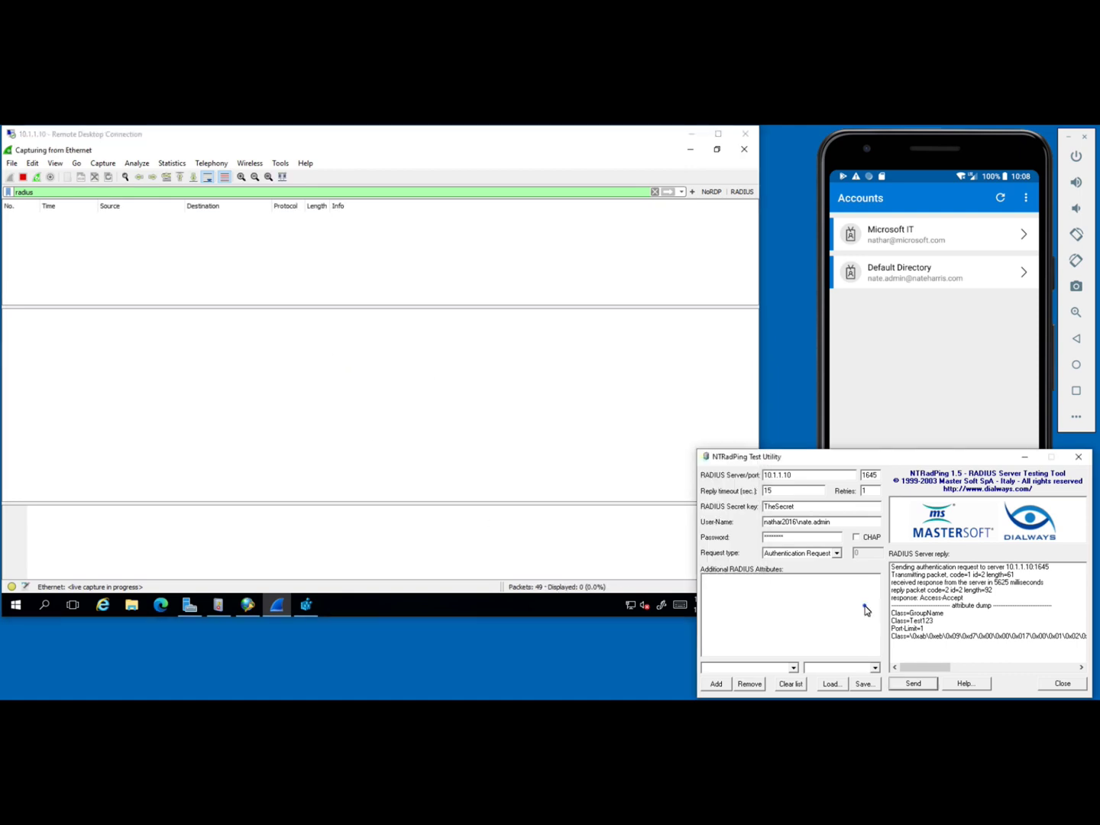
click(911, 684)
click(226, 217)
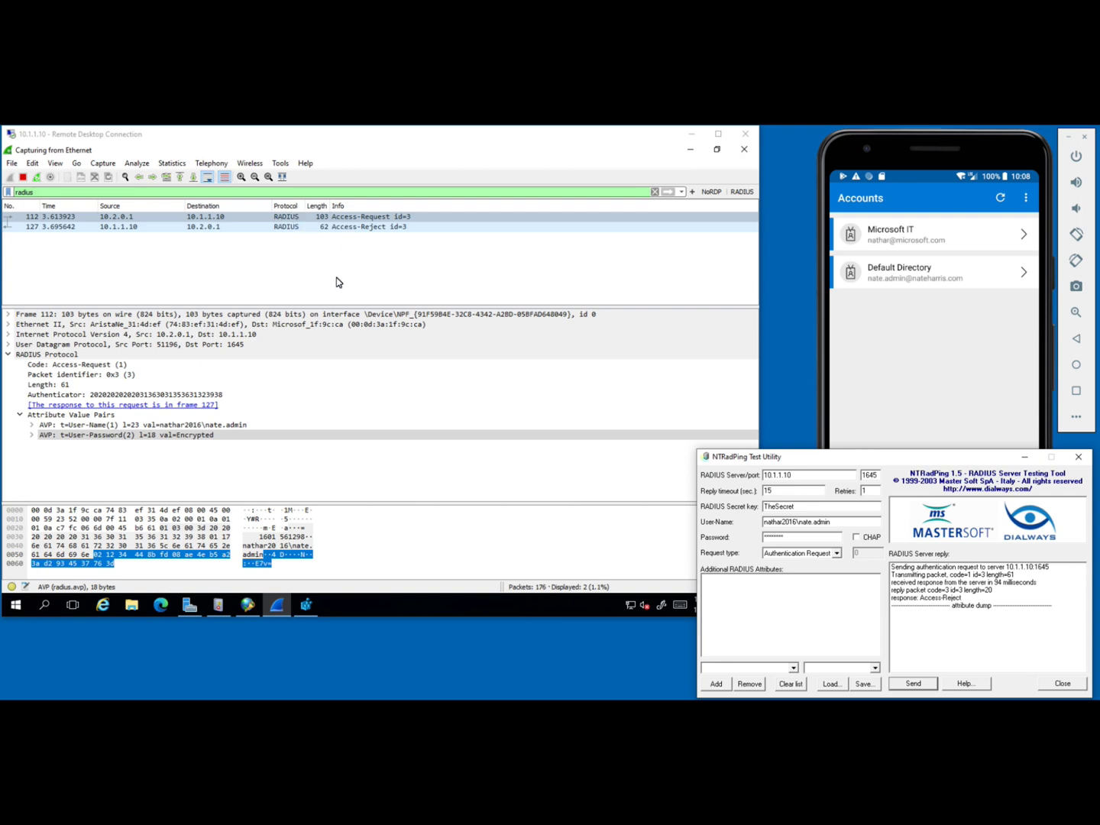
- Refresh the Network Policy and Access Services view in Event Viewer and read the newest event's reason code and reason
click(219, 608)
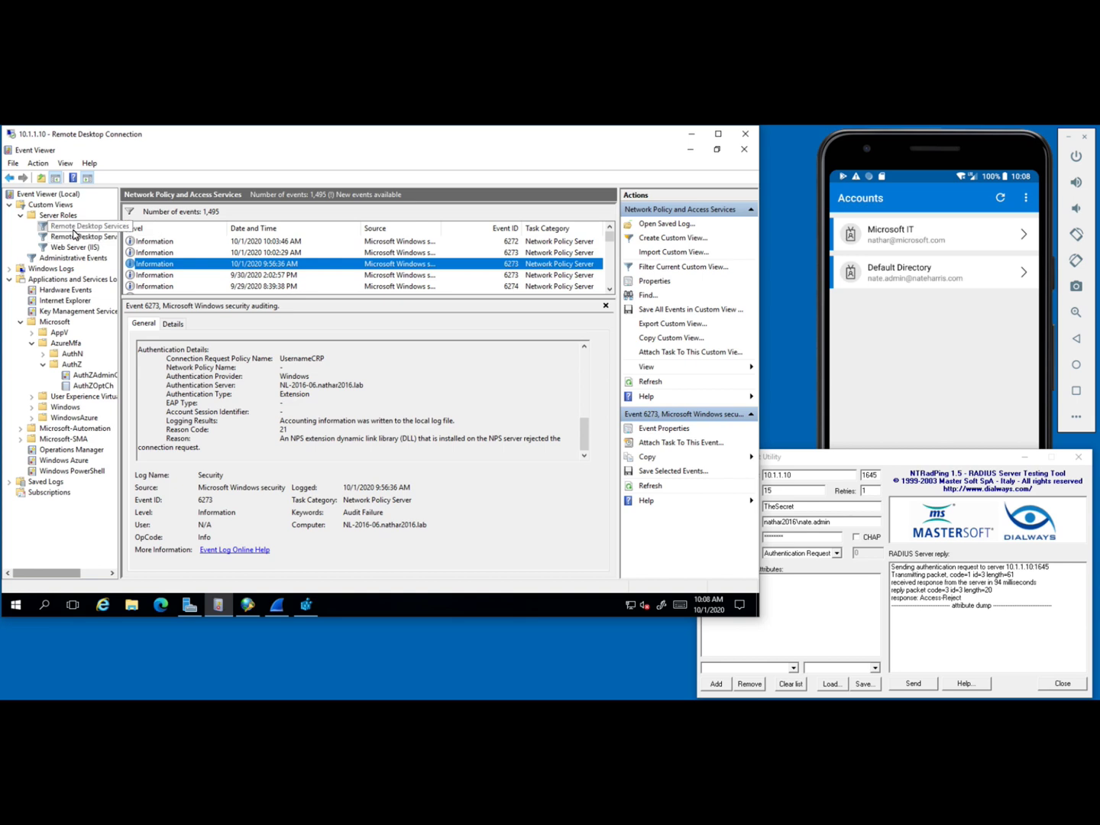
right_click(85, 228)
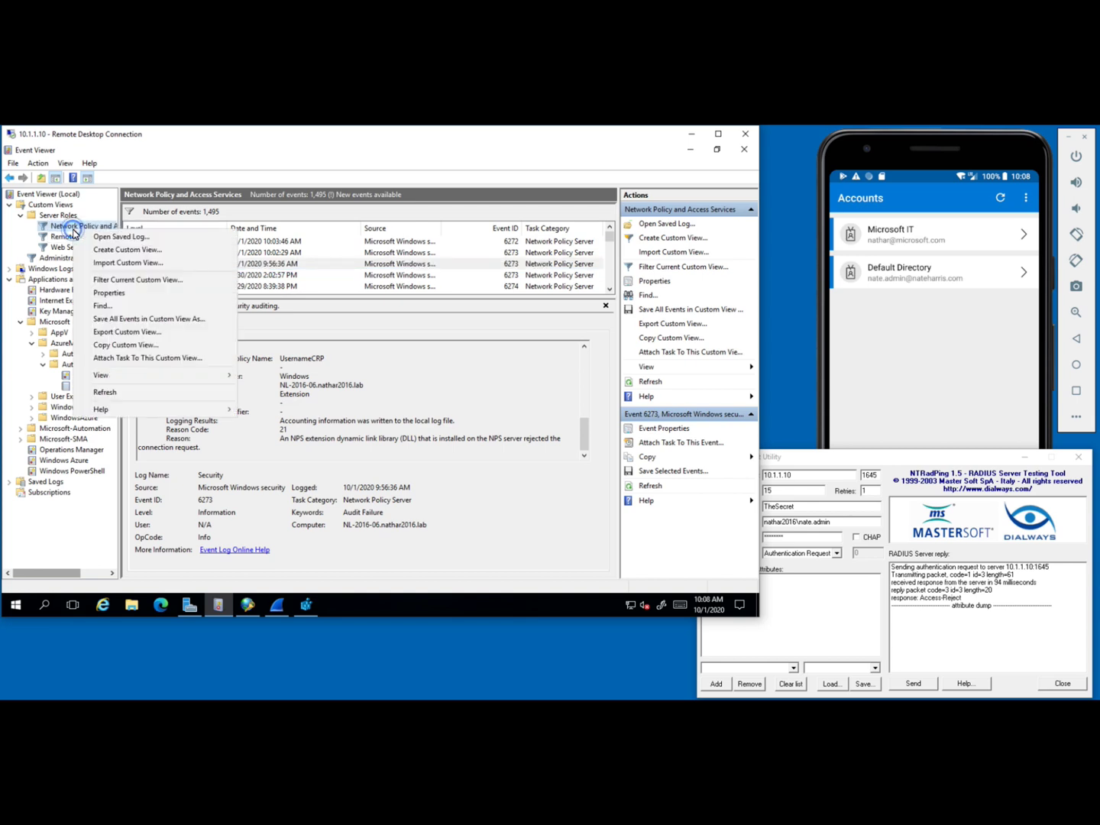
click(105, 392)
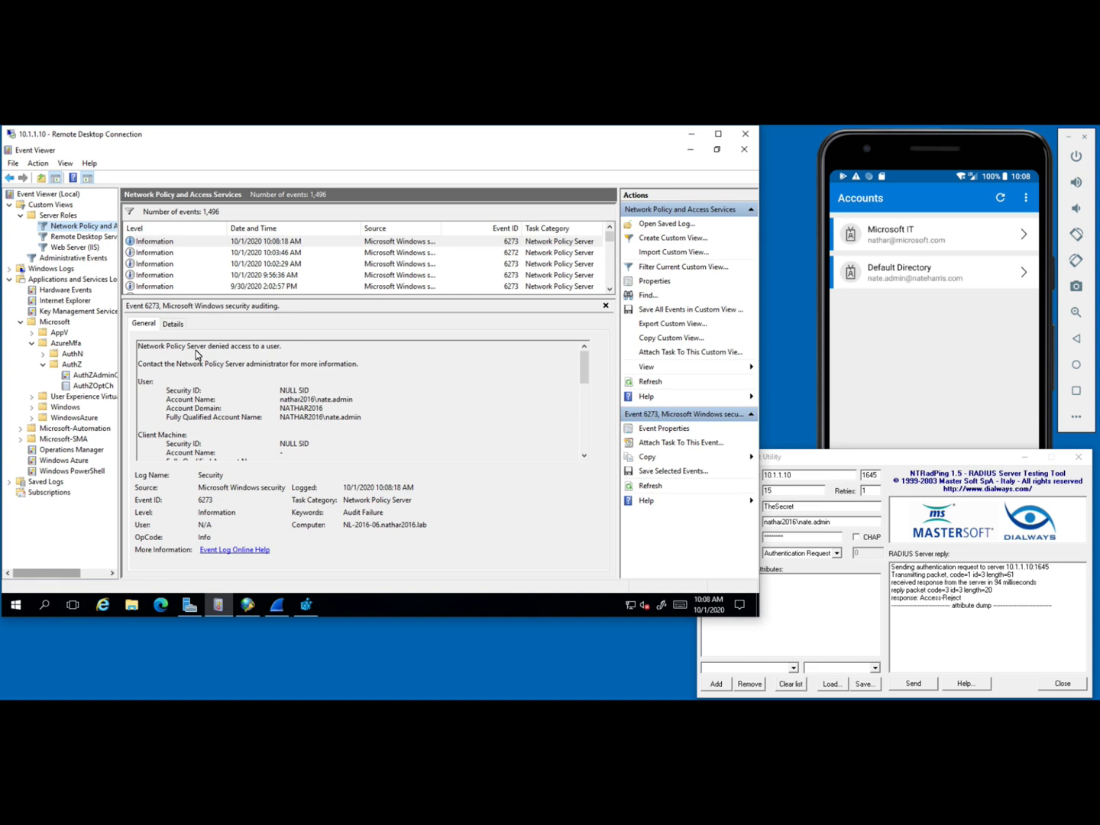
click(586, 376)
drag(586, 376, 603, 462)
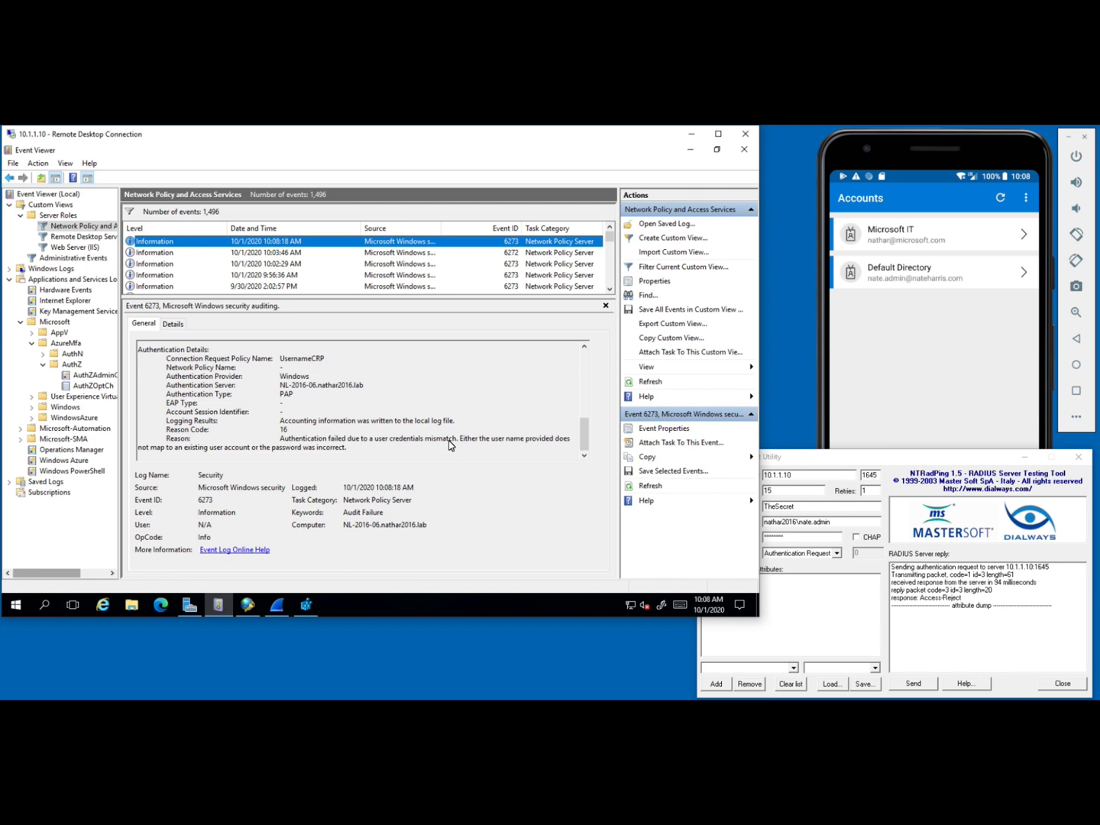
drag(358, 448, 315, 450)
click(369, 453)
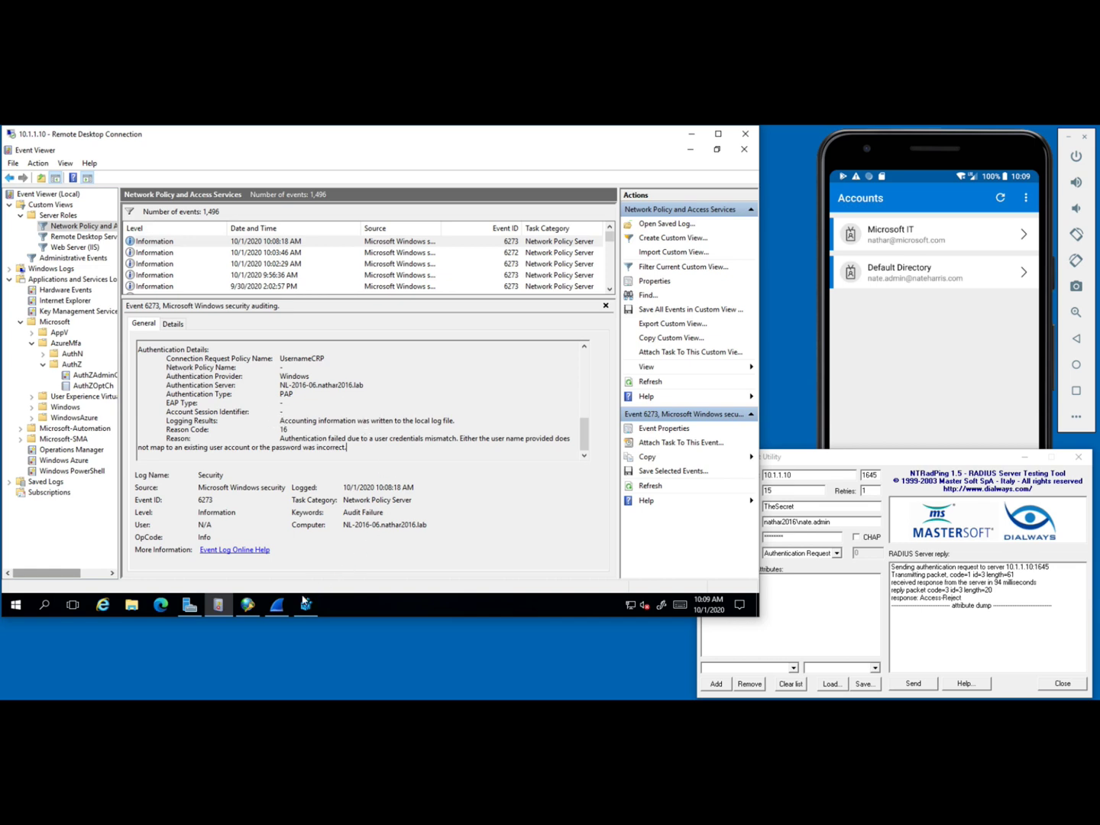
- In Network Policy Server, disable PAP/SPAP, MS-CHAP and MS-CHAP-v2 for the All Times network policy, keeping the EAP-MSCHAP v2 type
click(249, 606)
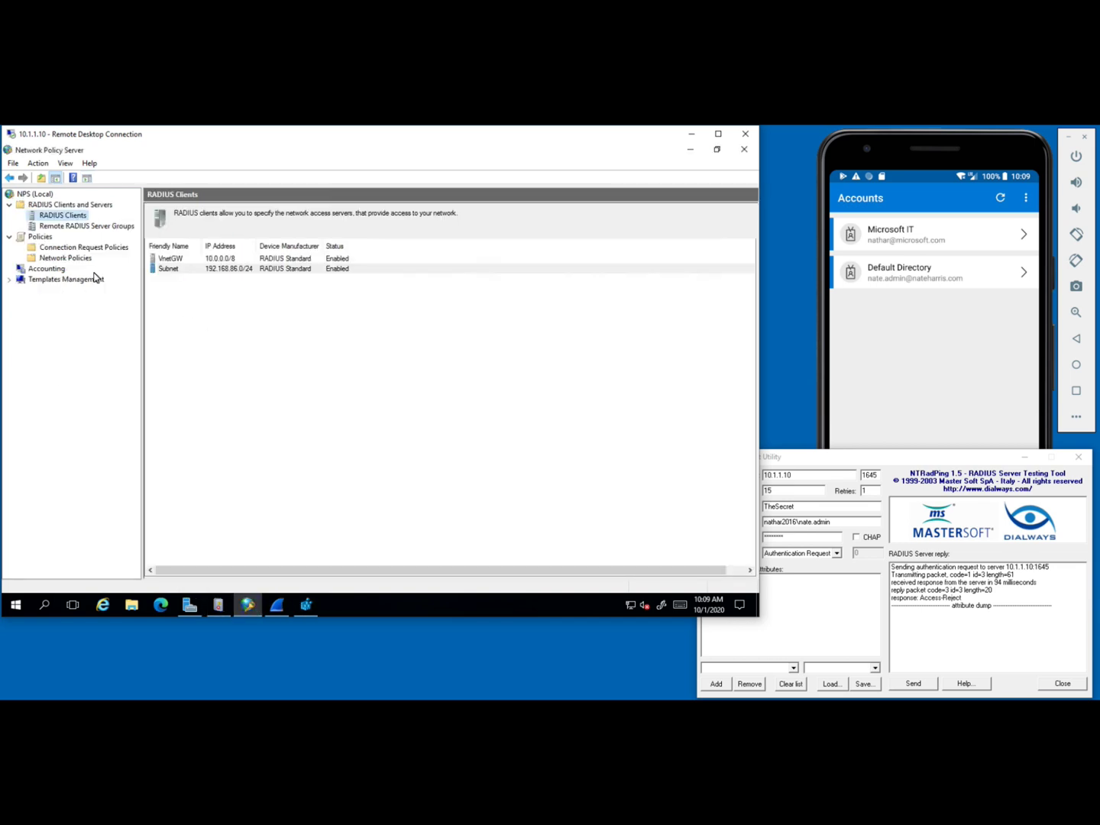
click(47, 262)
double_click(179, 259)
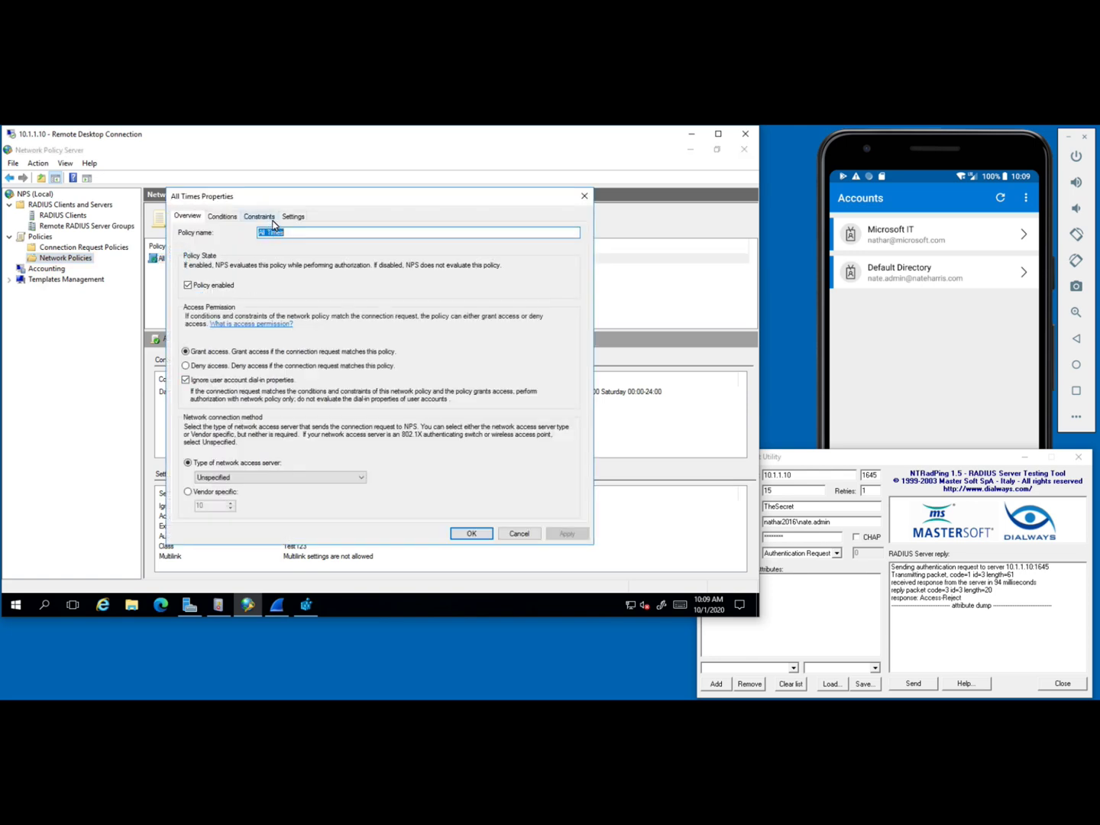
click(269, 221)
click(312, 463)
click(312, 463)
click(313, 430)
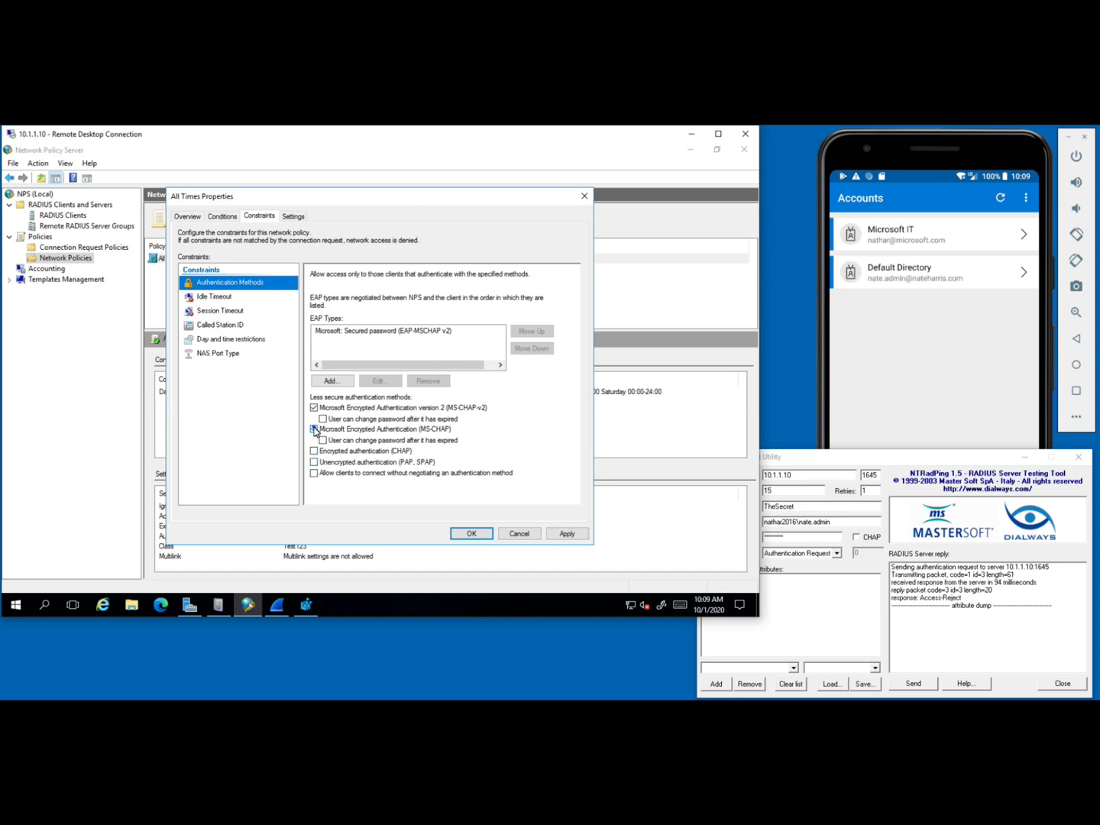
click(314, 409)
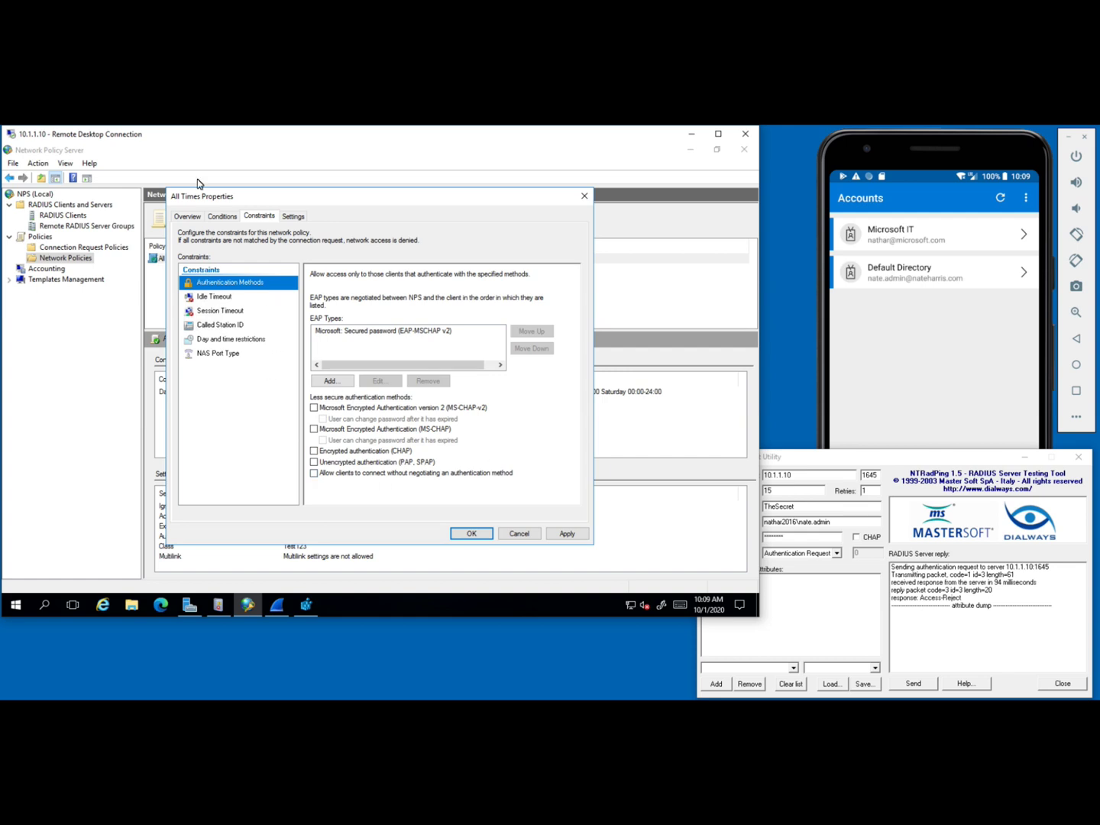
click(363, 333)
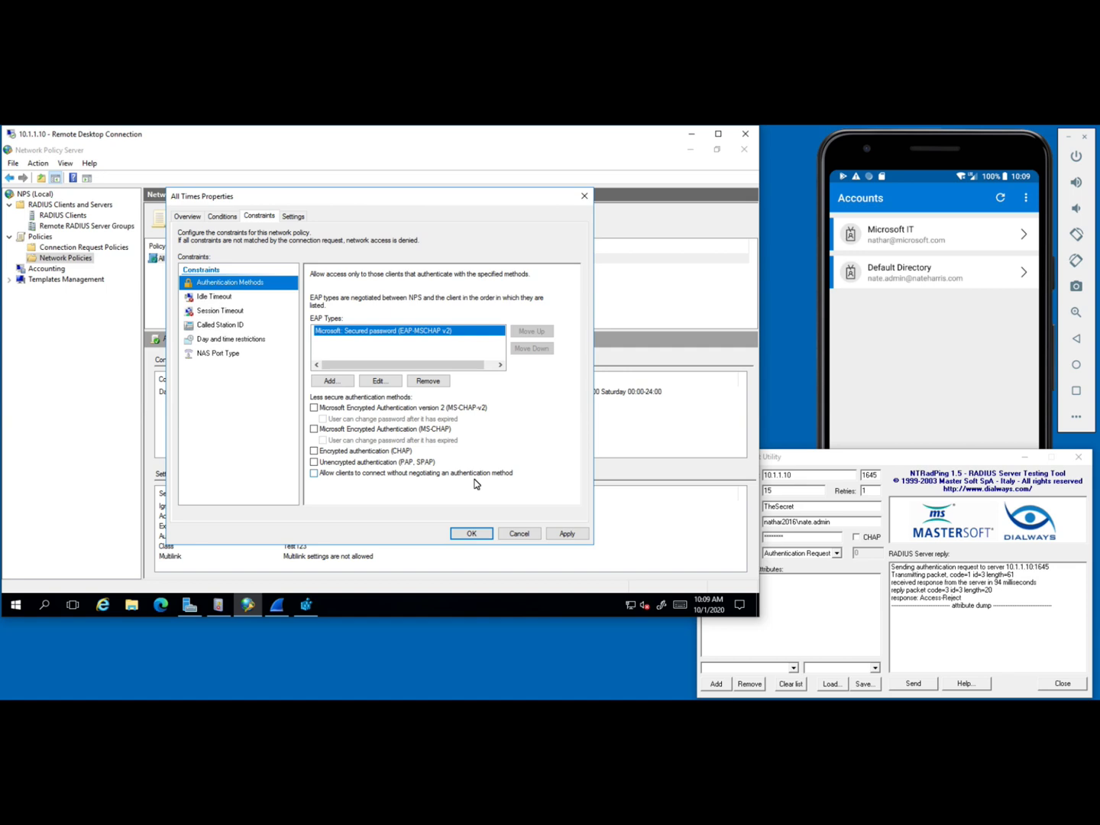
click(567, 532)
click(473, 534)
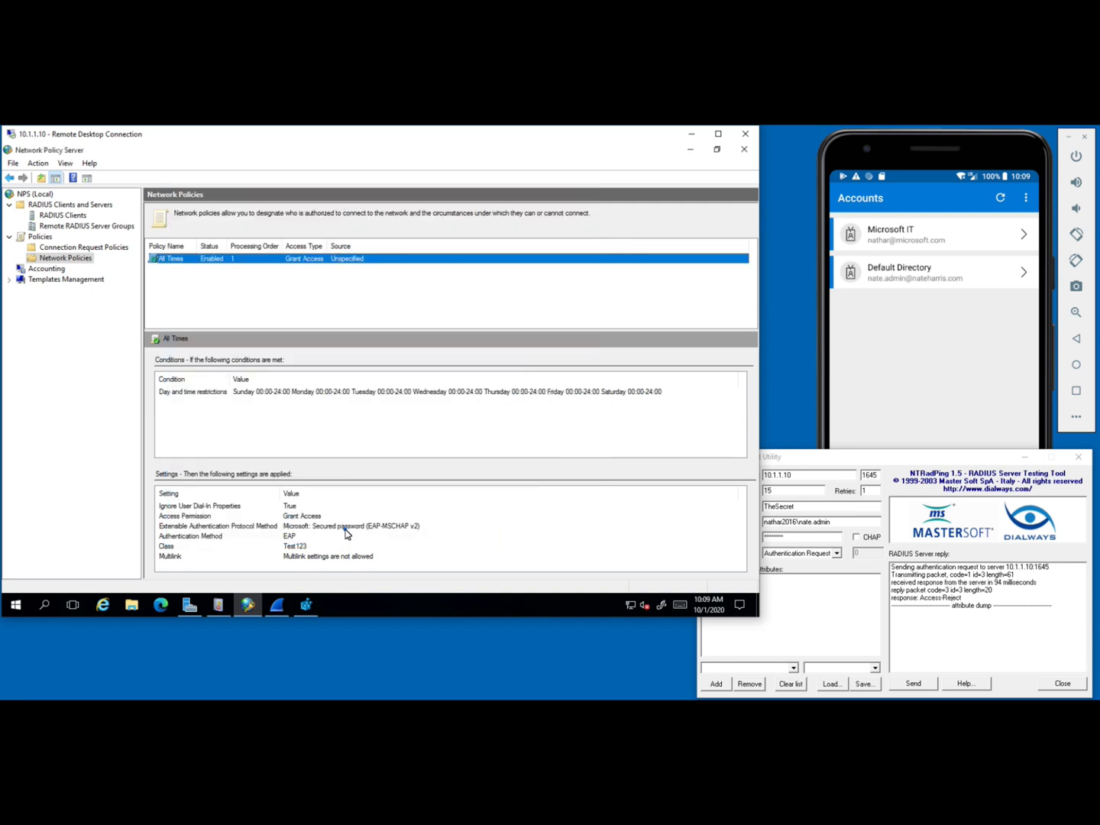
click(346, 527)
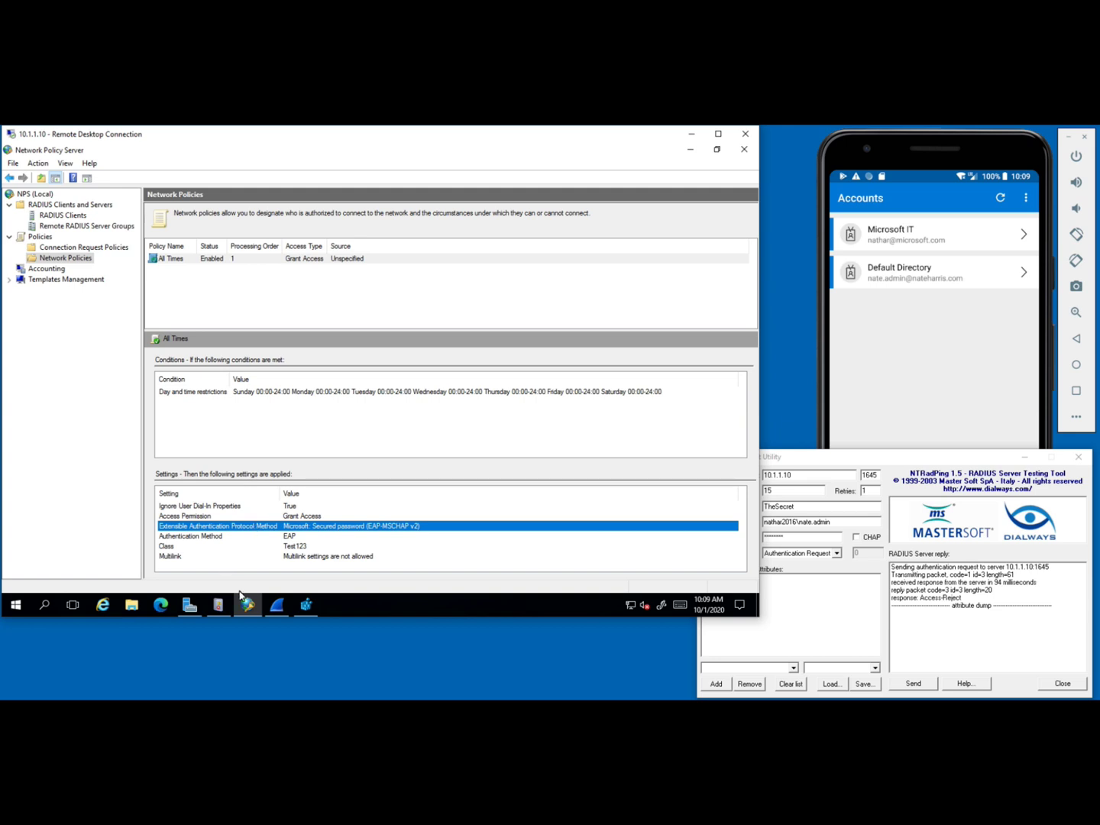
- Switch back to Wireshark and start a fresh Ethernet capture, discarding the existing packets
click(277, 606)
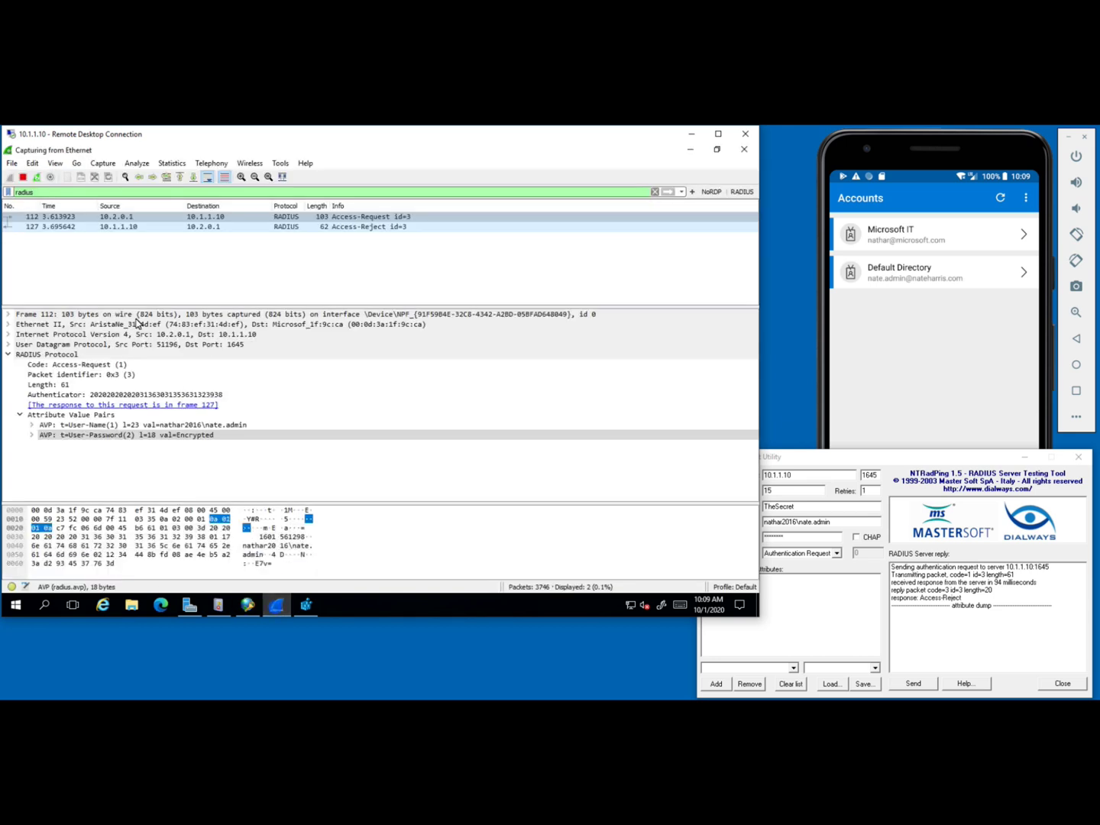
click(22, 178)
click(10, 178)
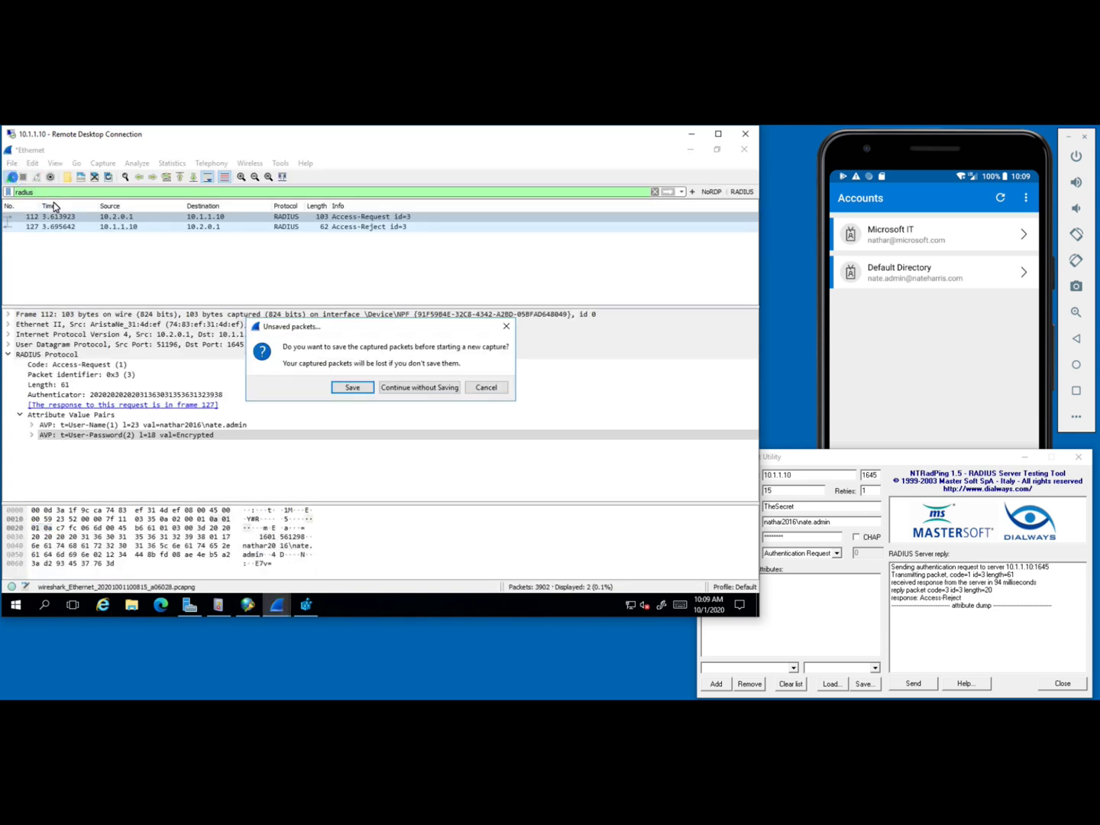
click(411, 389)
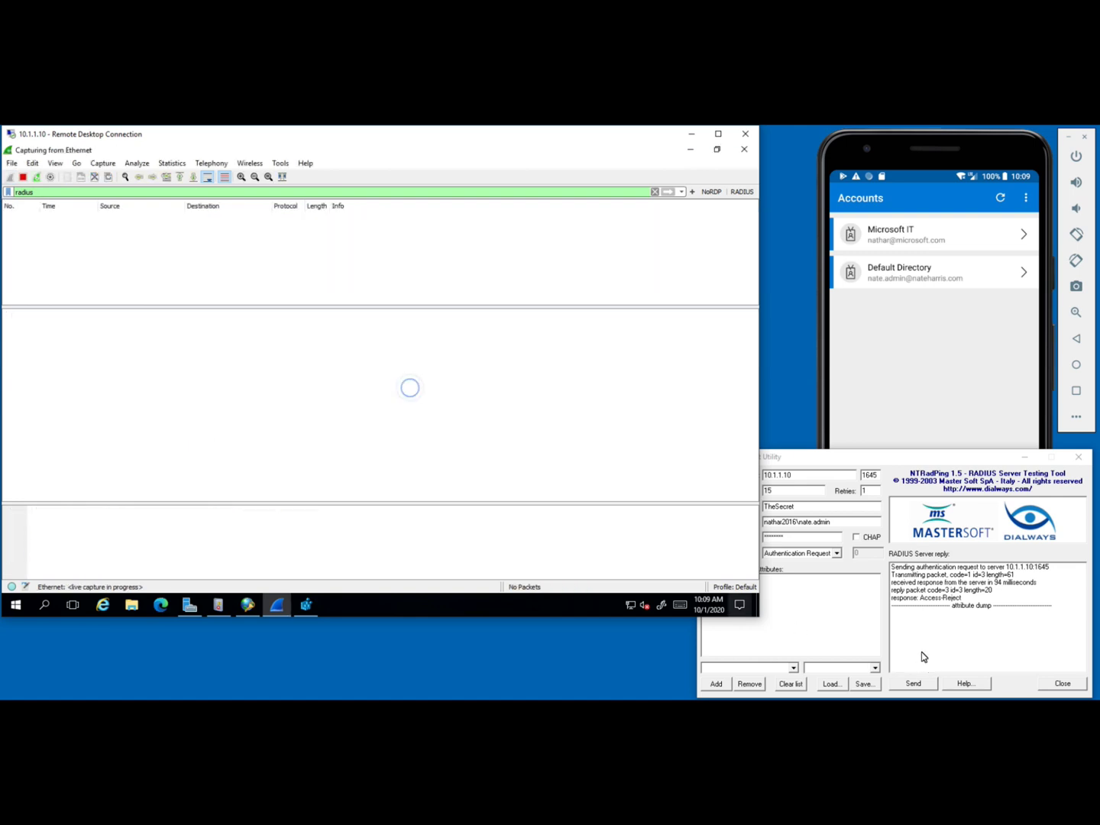
- Re-enter the account password in NTRadPing and send another authentication request to 10.1.1.10
click(864, 627)
double_click(795, 541)
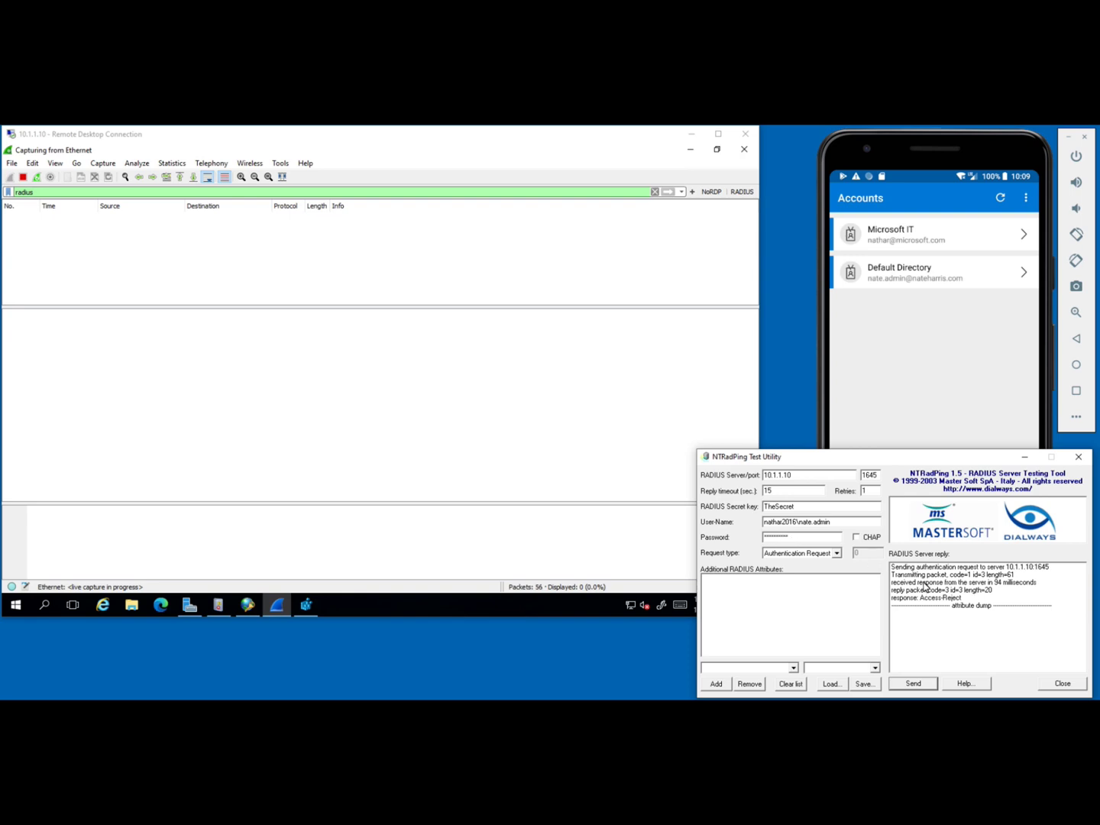
click(906, 684)
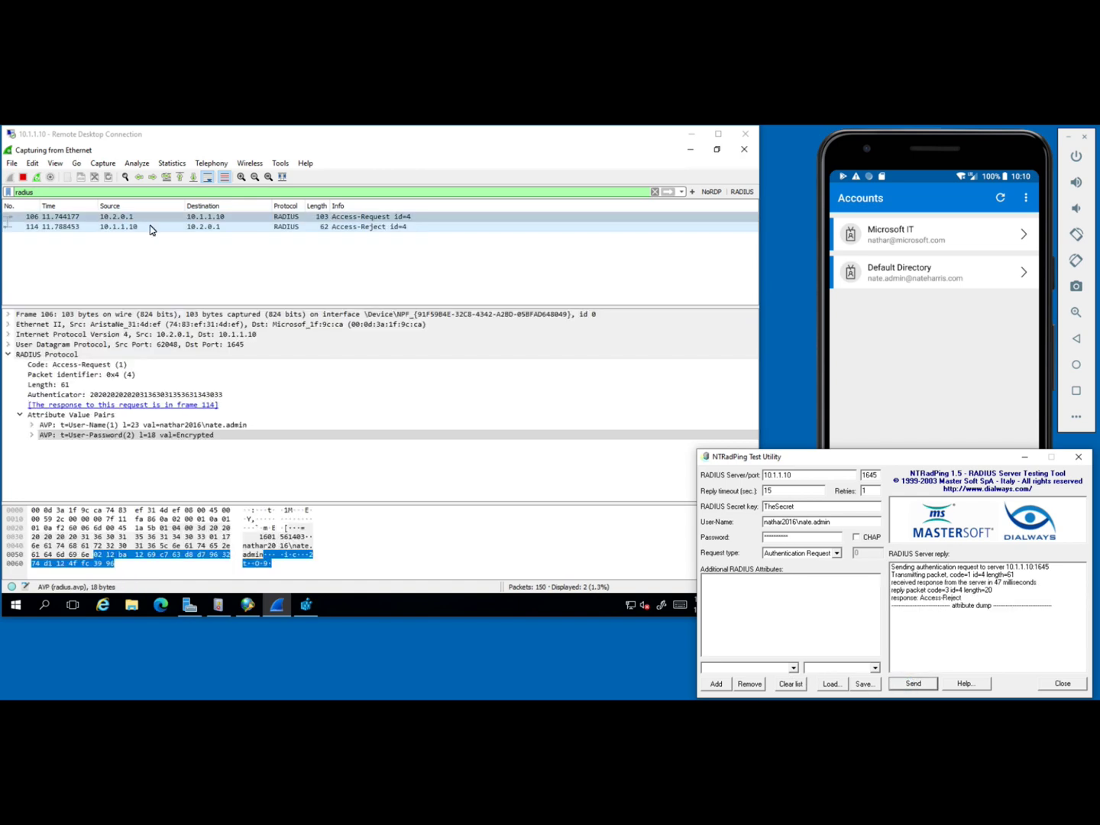
- Refresh the Network Policy and Access Services events in Event Viewer and examine the newest event's authentication type and reason against NTRadPing's request
click(220, 608)
right_click(76, 228)
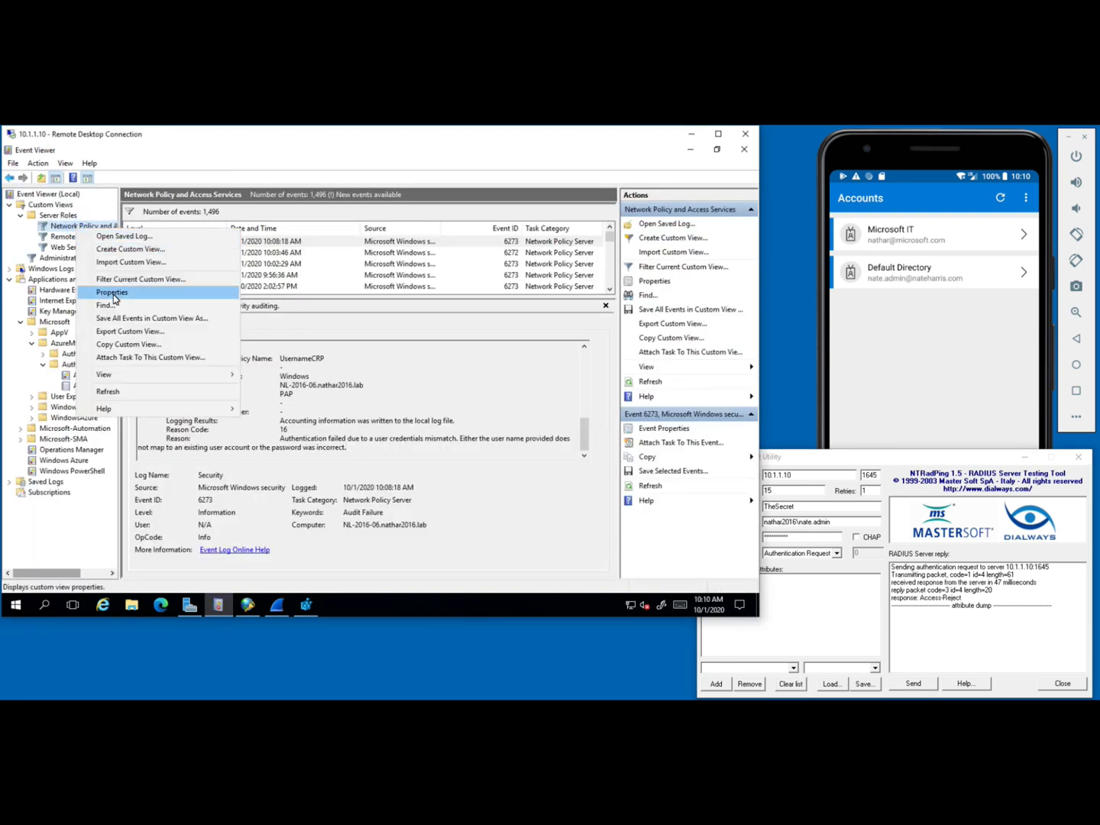
click(135, 390)
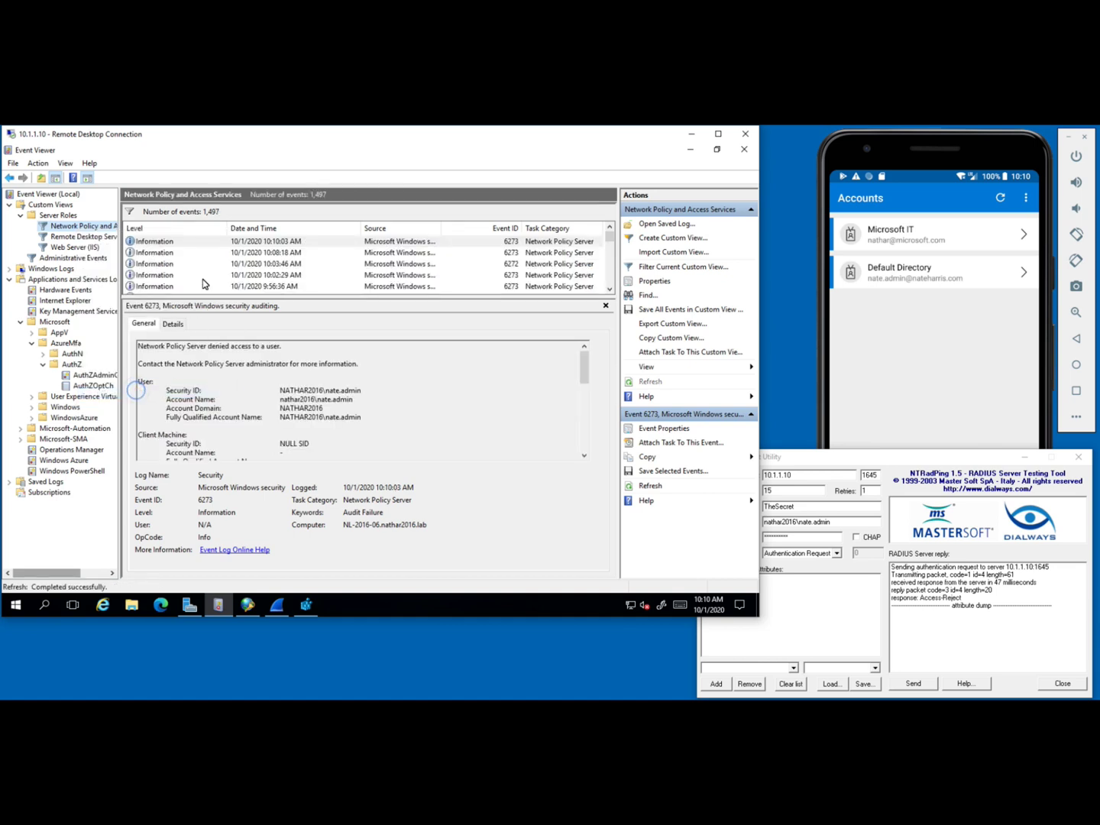
click(265, 244)
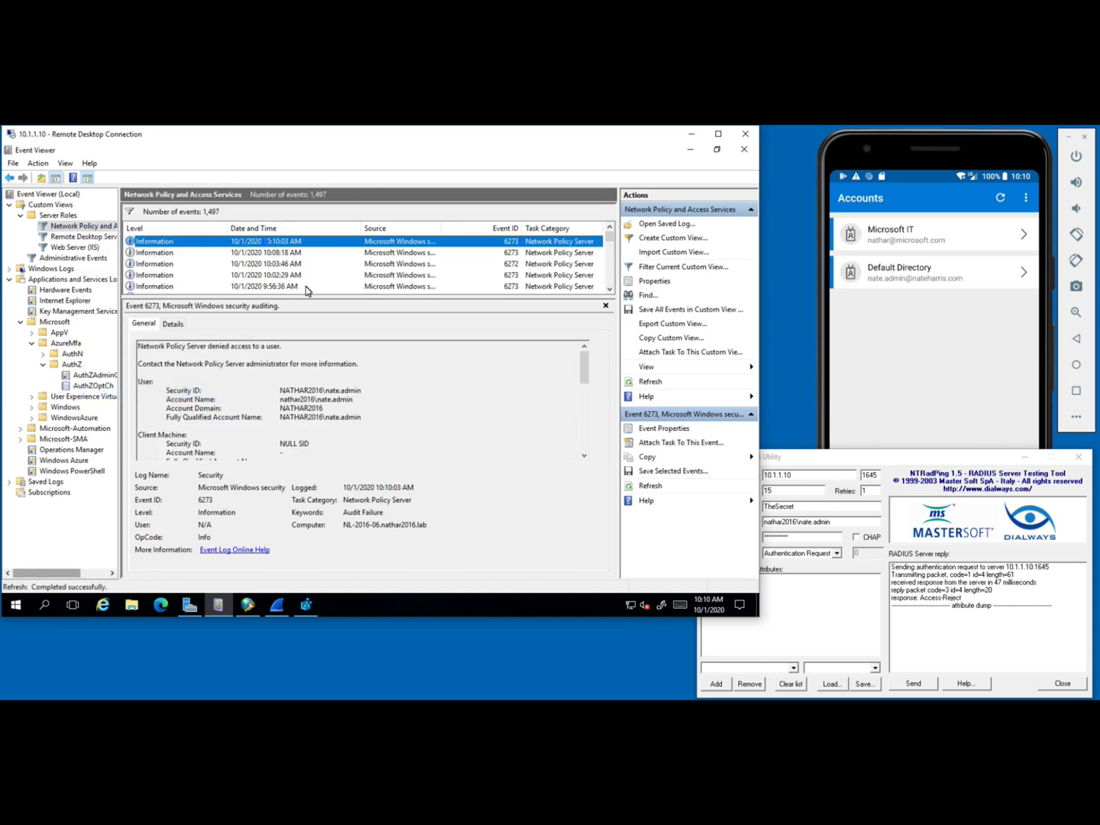
click(438, 409)
scroll(468, 409, down, 2)
scroll(467, 411, down, 6)
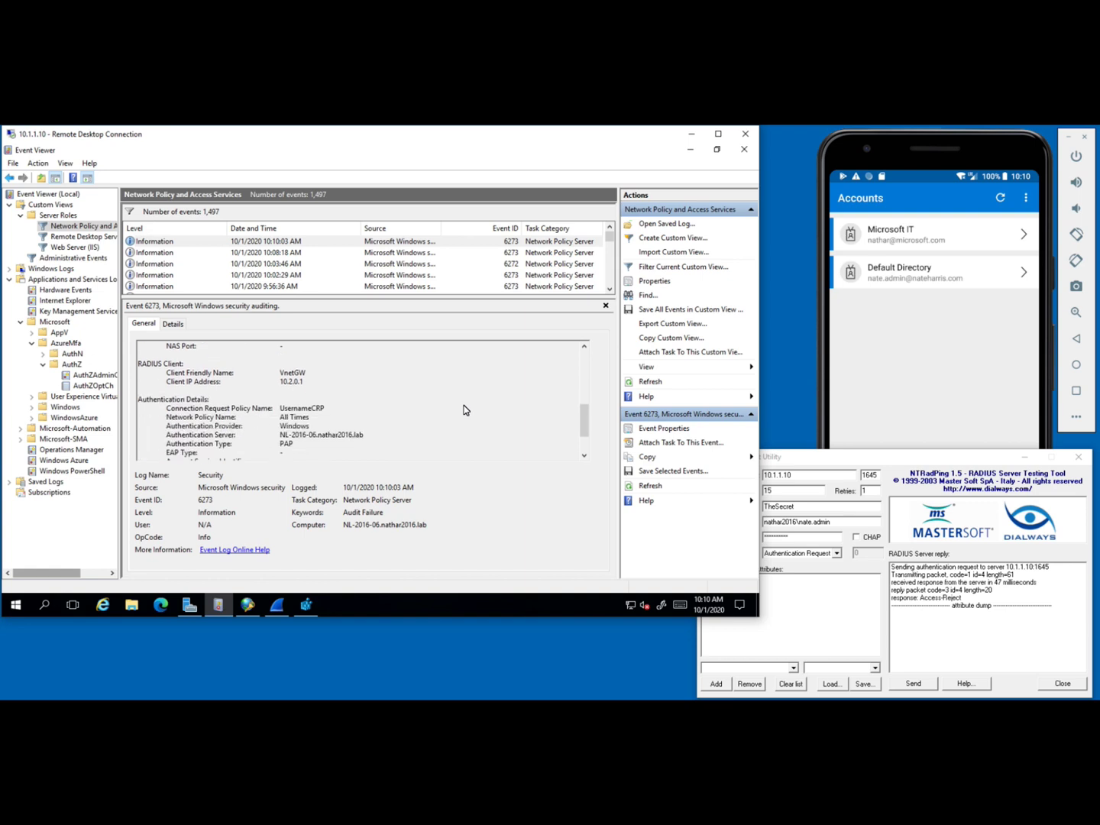
scroll(503, 392, down, 1)
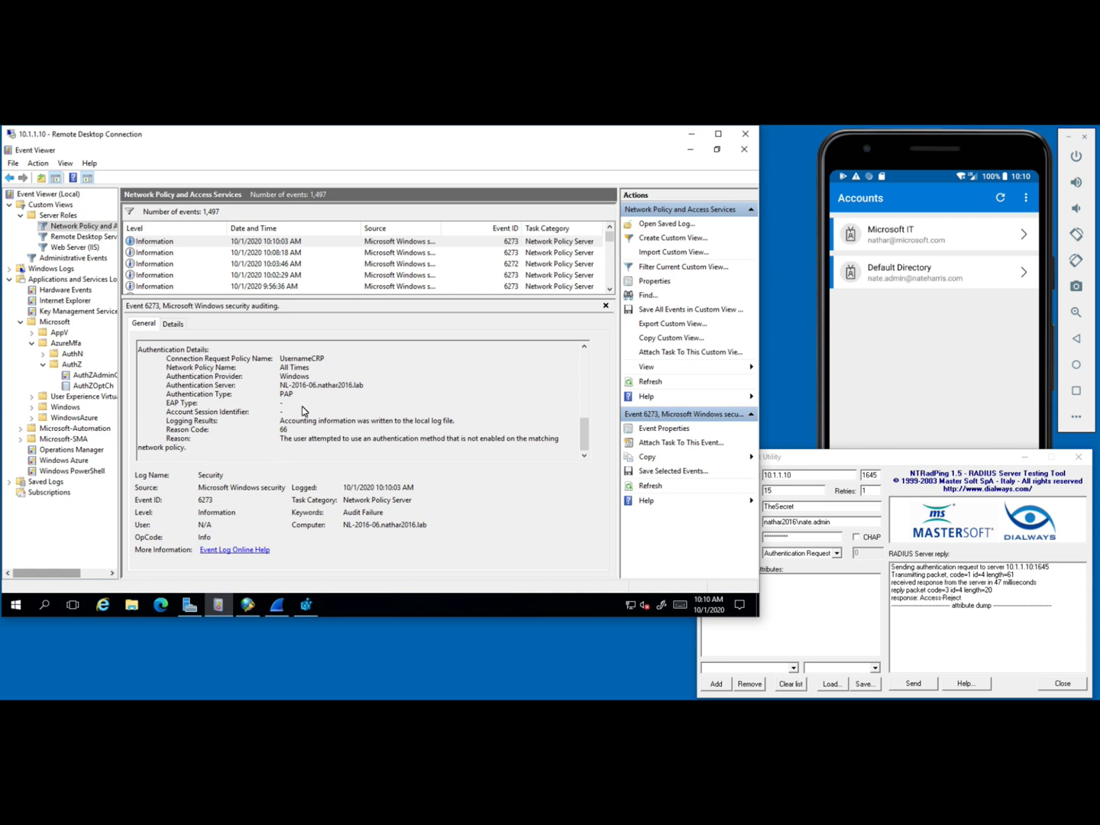
double_click(287, 396)
click(818, 457)
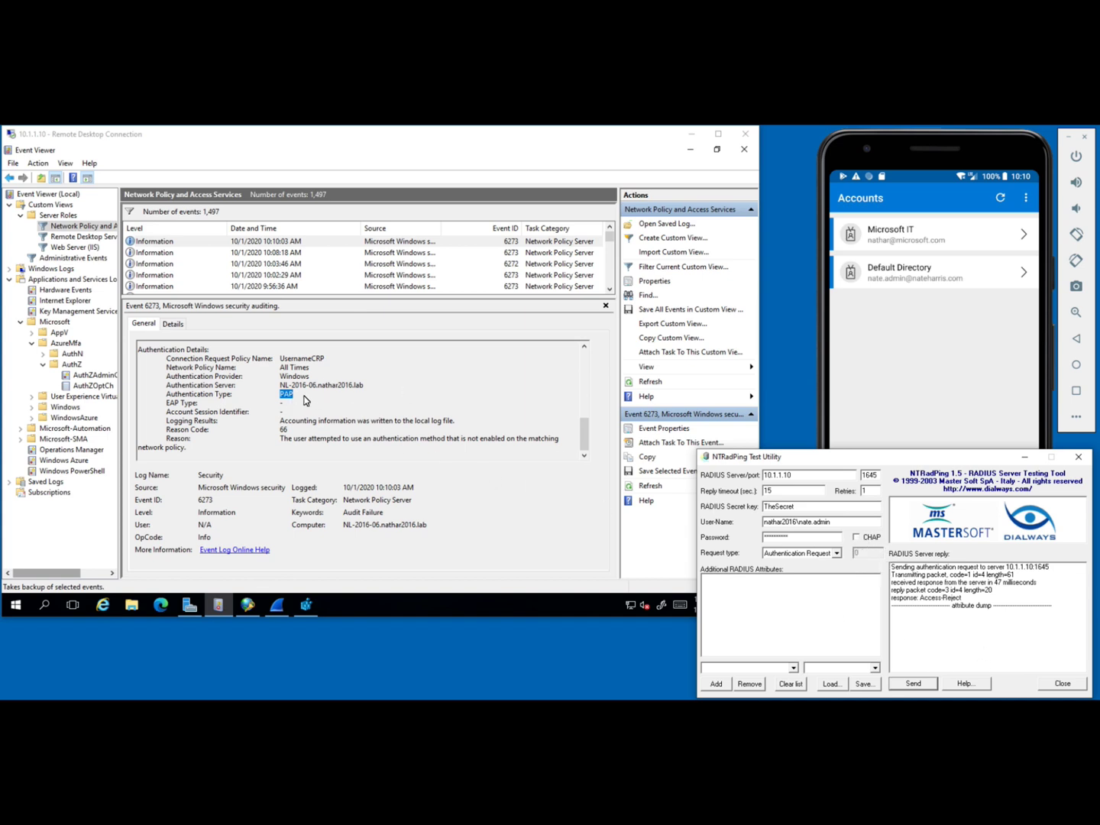
- Examine the connection request policy and network policy names recorded in the newest Event Viewer event against the policies in Network Policy Server
click(246, 605)
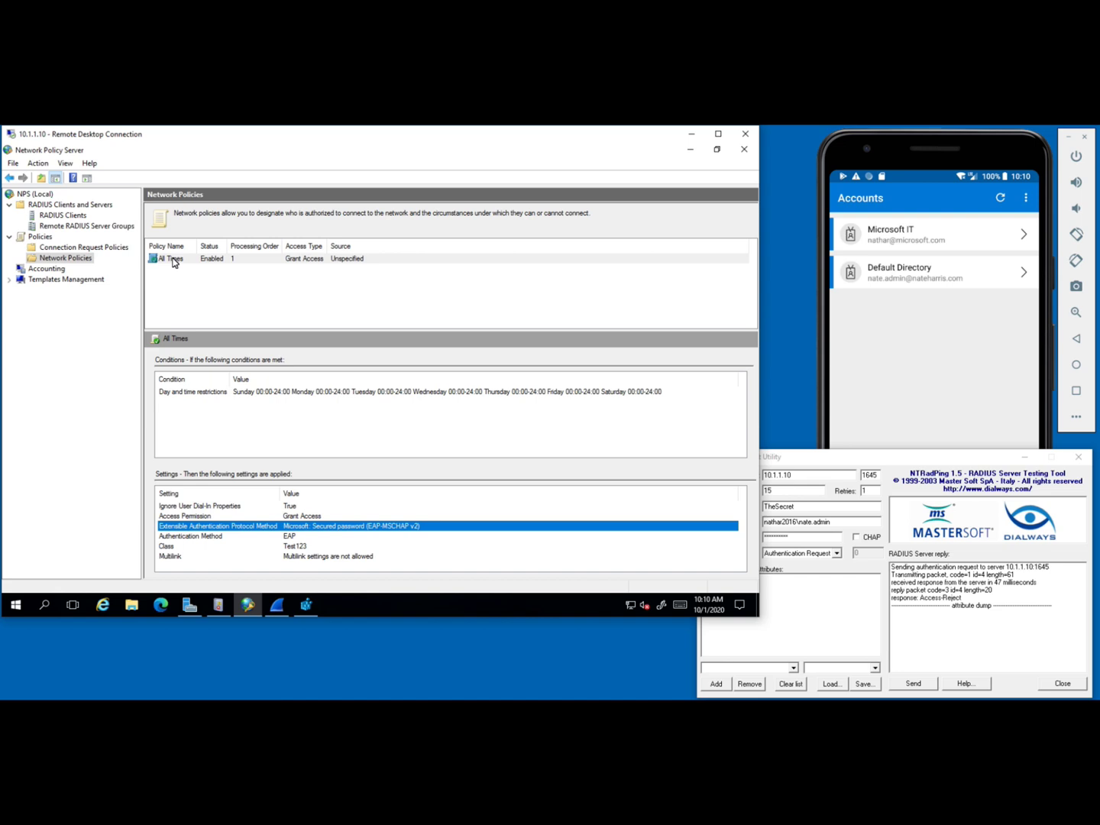
click(219, 606)
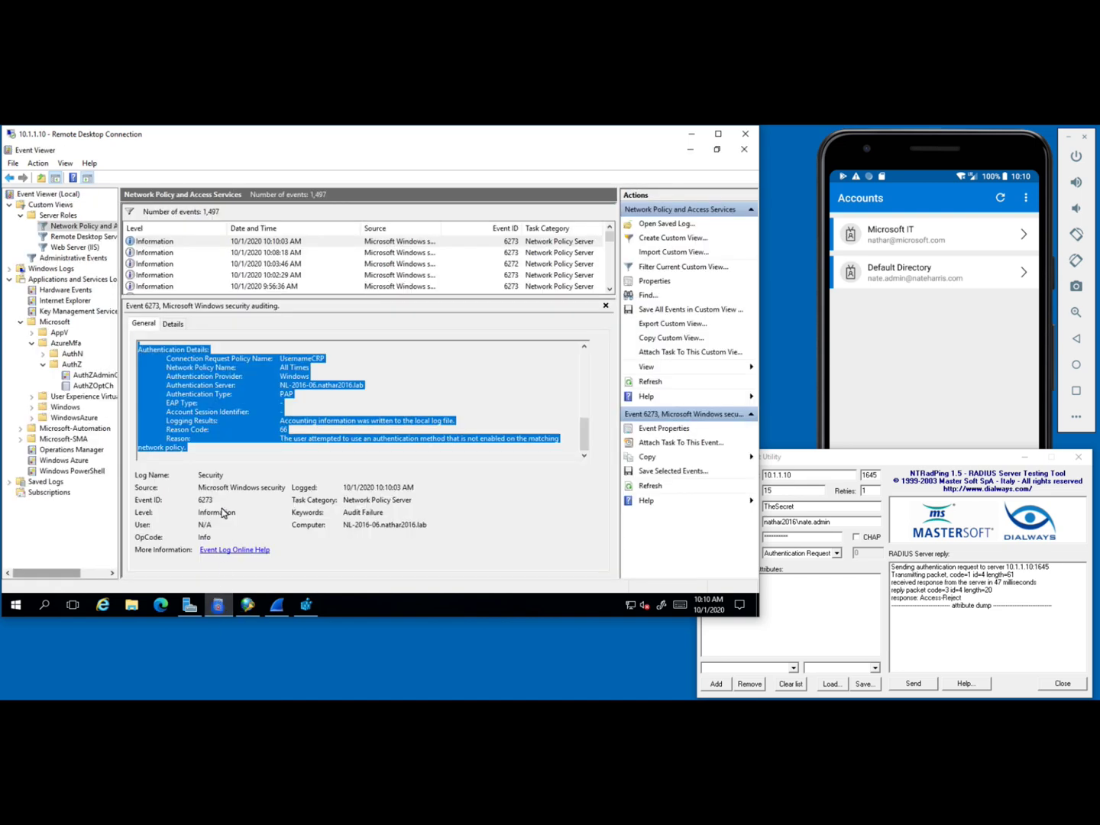
click(292, 359)
double_click(318, 359)
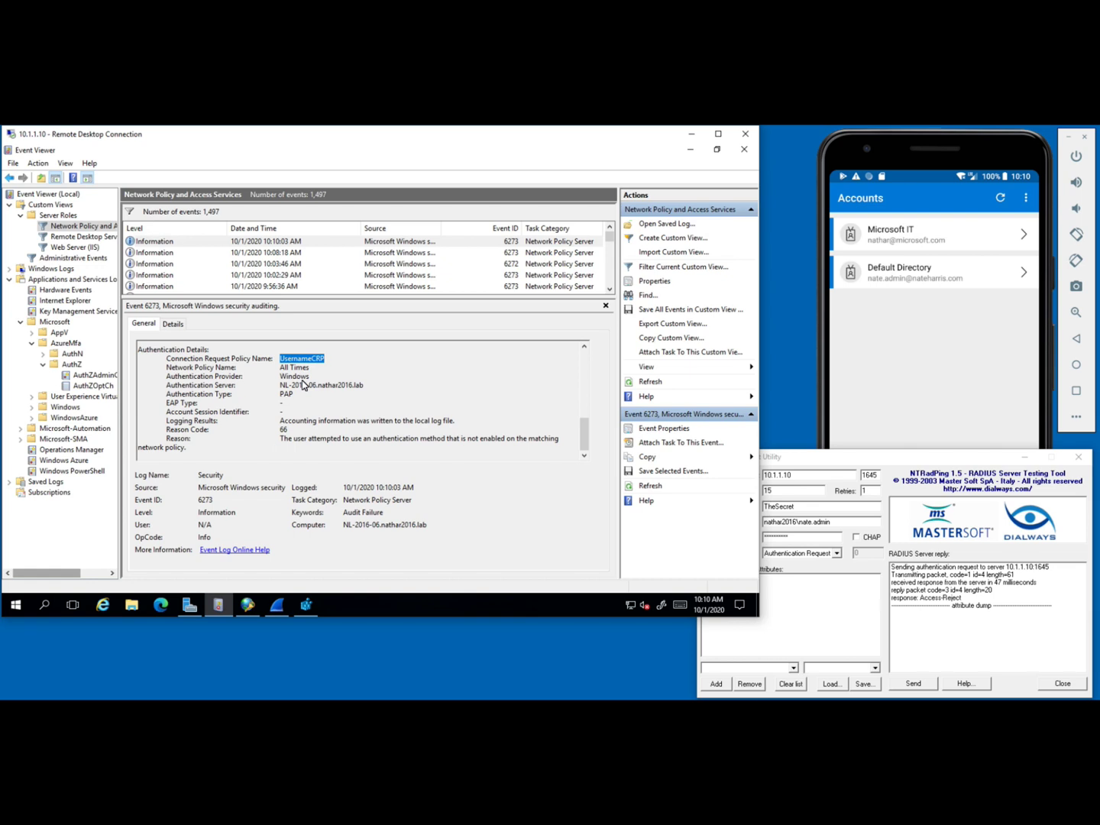
drag(310, 369, 276, 371)
- In Network Policy Server, allow unencrypted authentication (PAP, SPAP) for the All Times network policy, declining the help topic
click(248, 605)
click(169, 263)
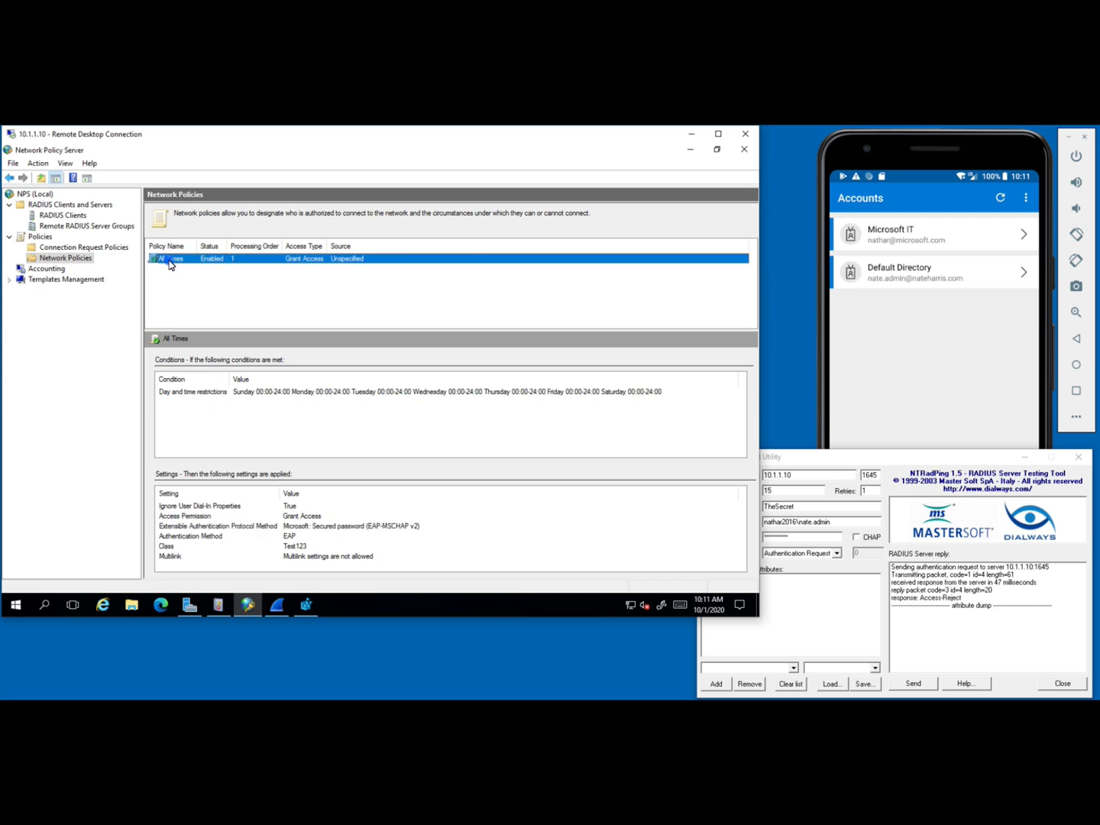
double_click(169, 265)
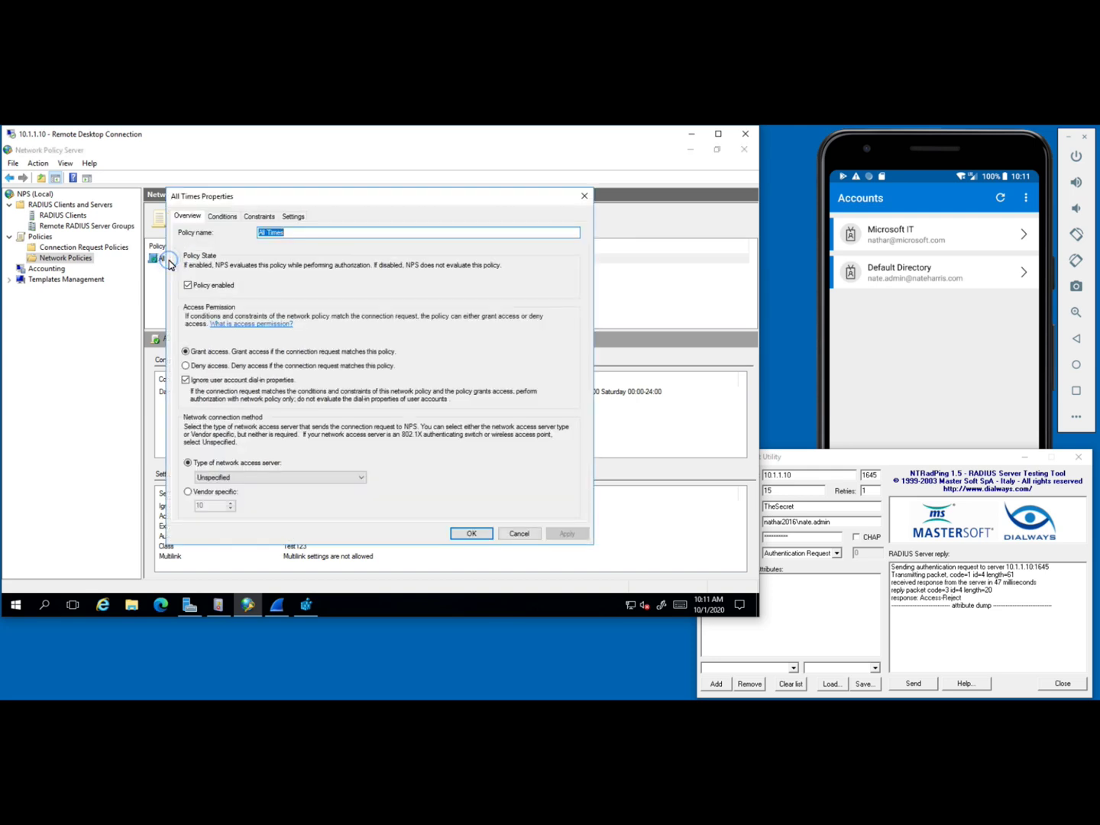
click(258, 216)
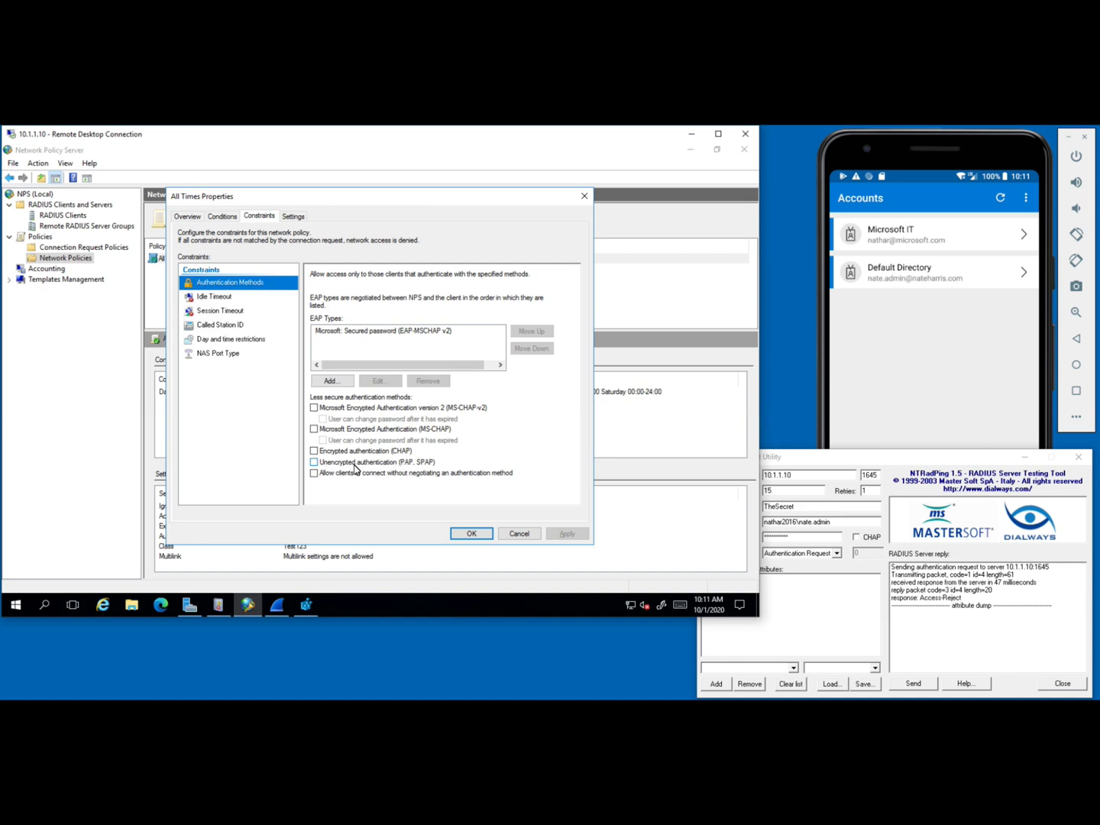
click(314, 464)
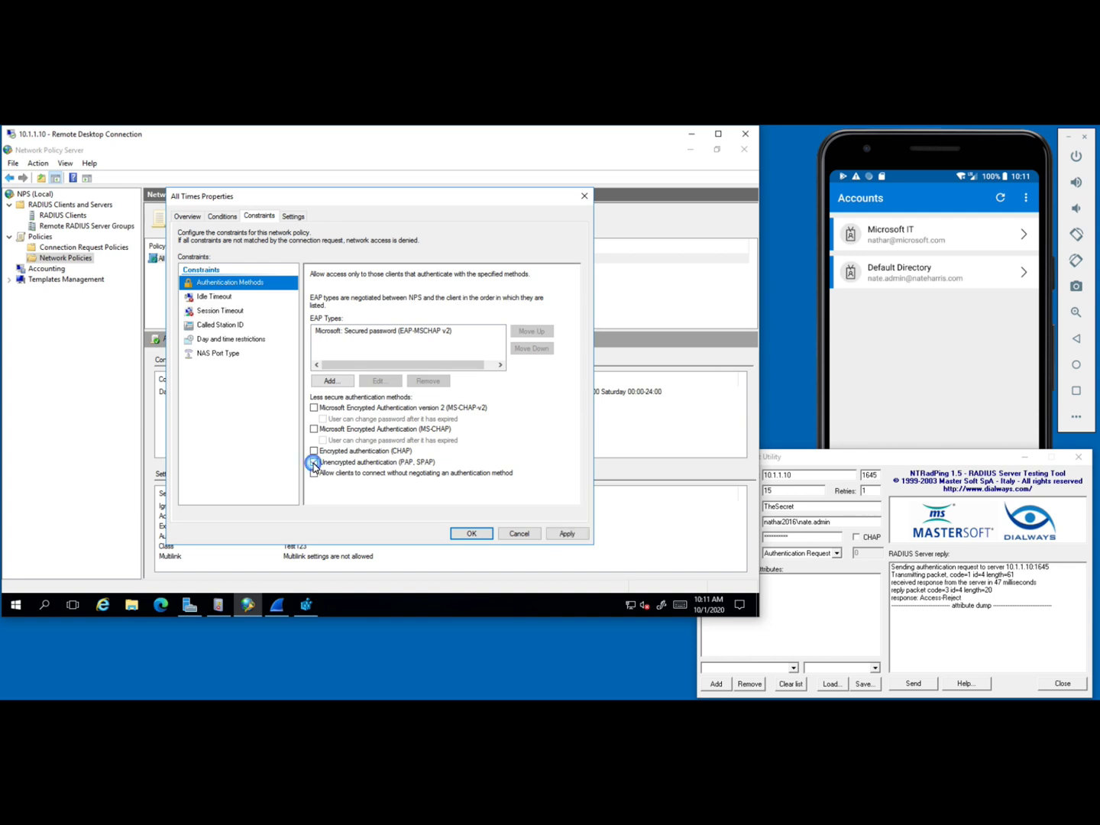
click(471, 533)
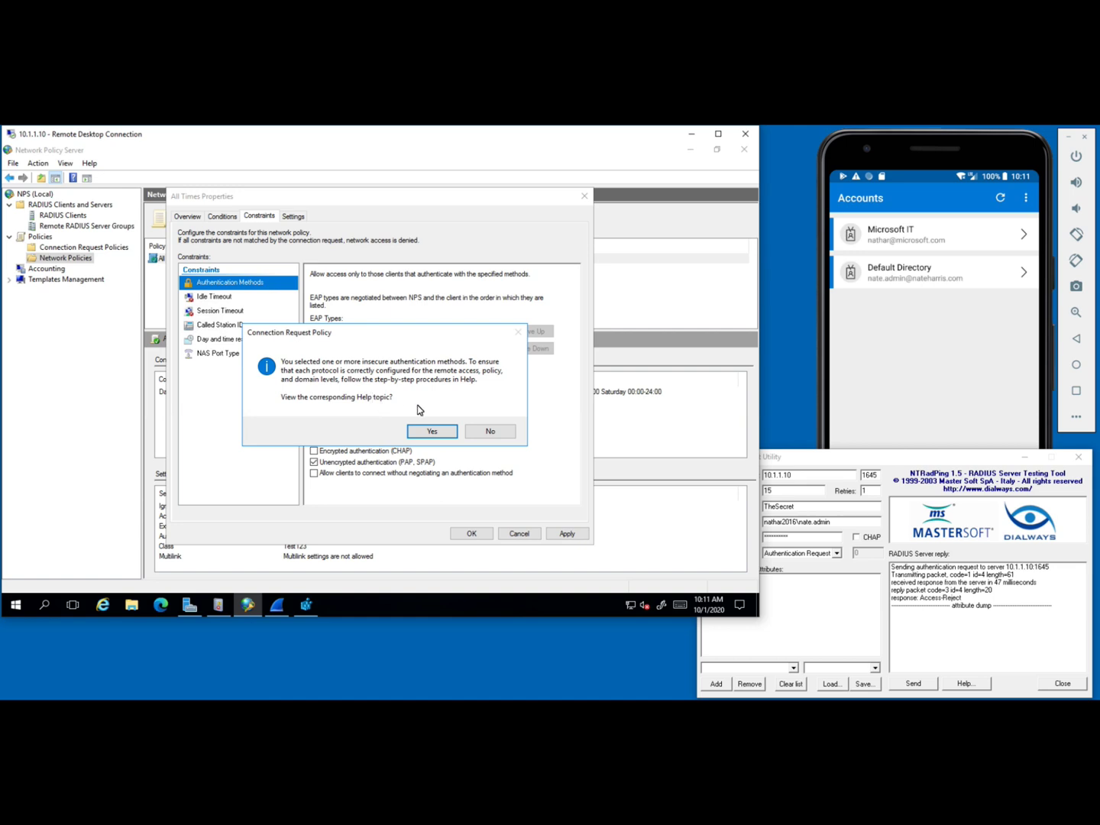
click(492, 439)
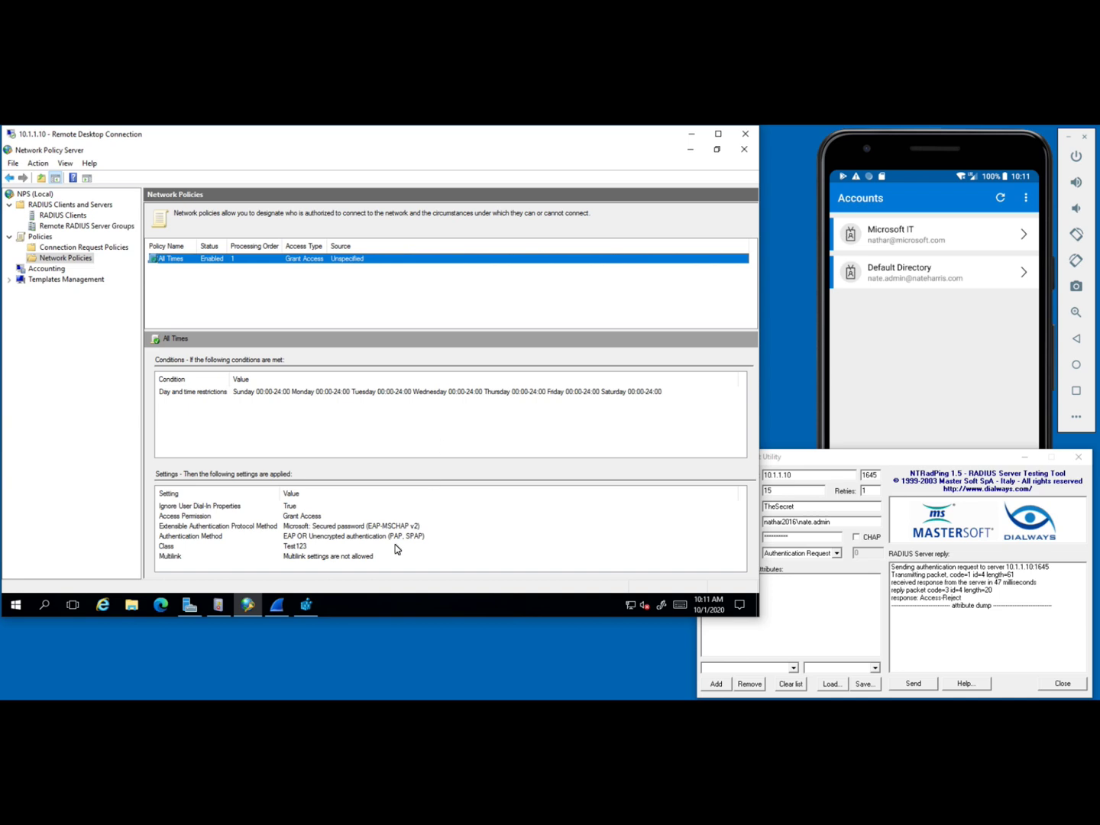
click(362, 539)
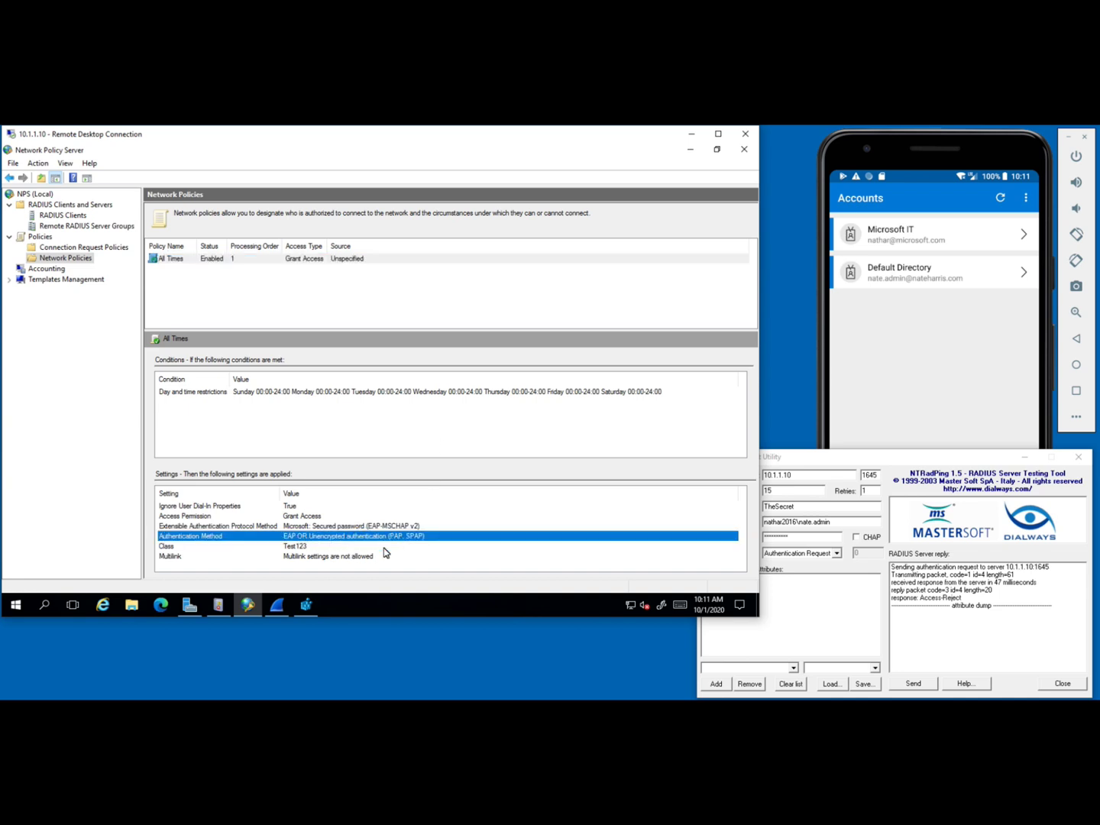
- Restart the Ethernet capture in Wireshark without saving the packets, and send another NTRadPing authentication request to 10.1.1.10
click(277, 605)
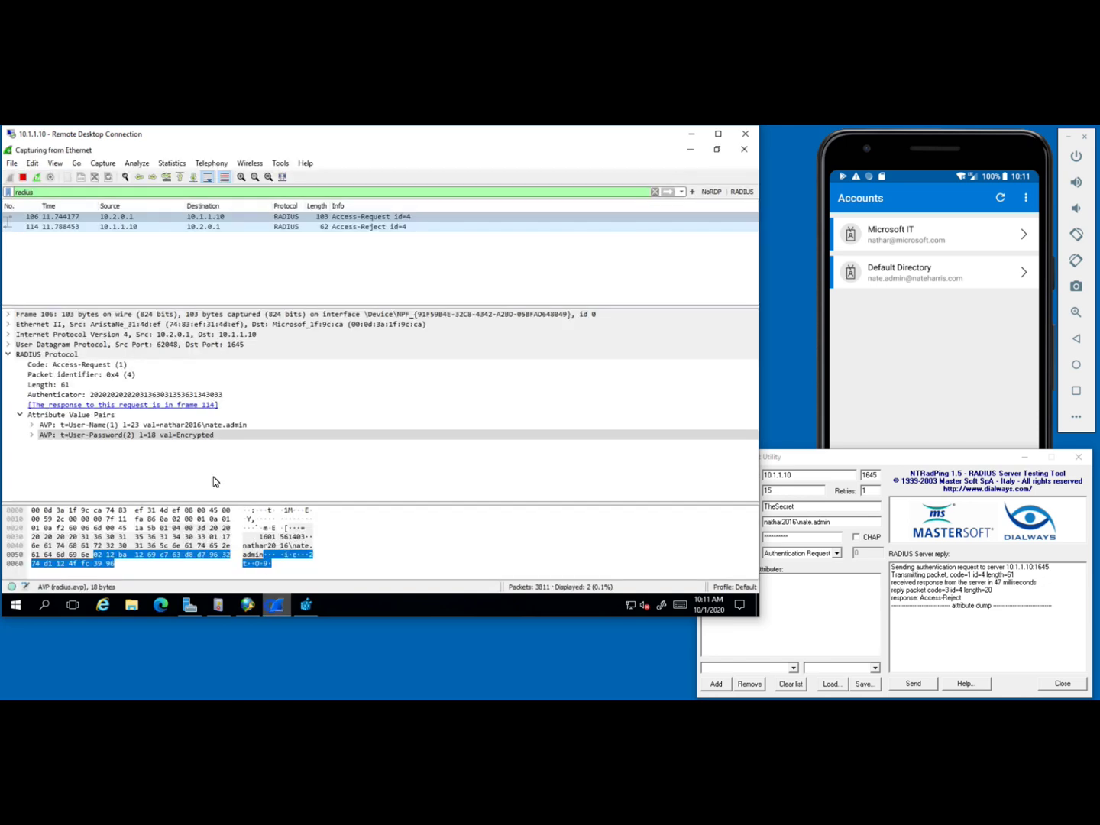
click(23, 177)
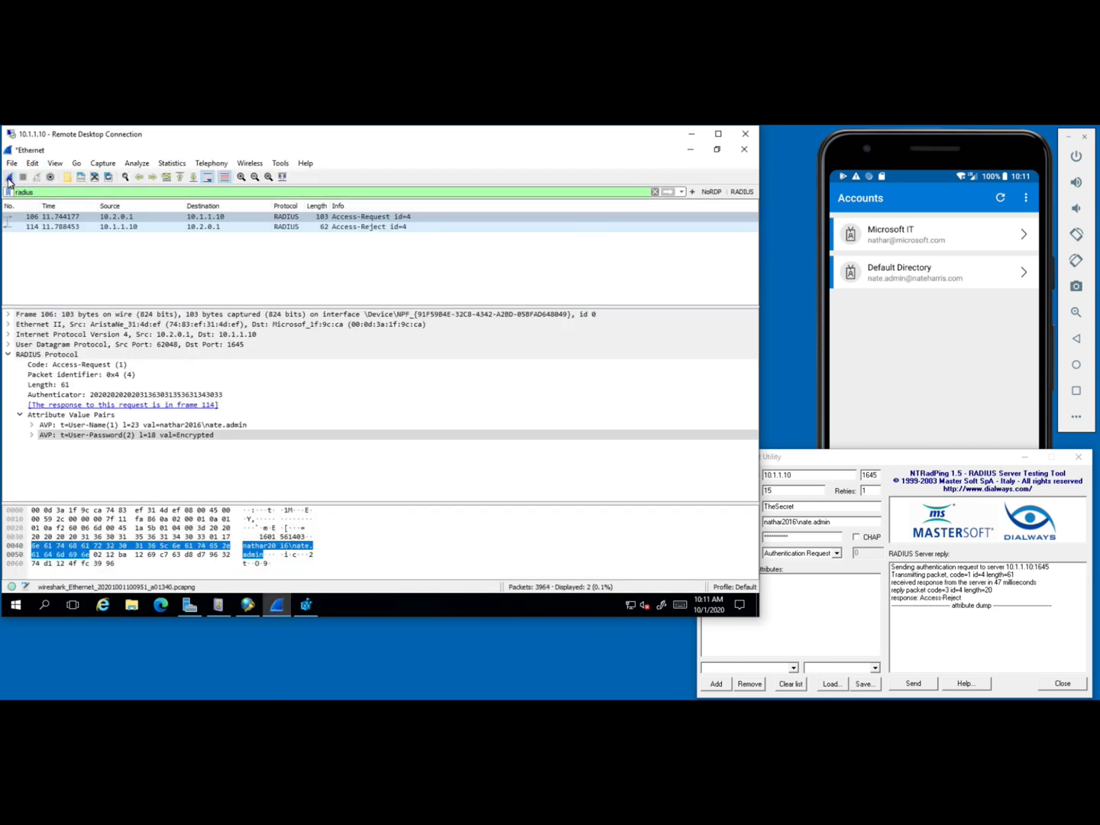
click(9, 178)
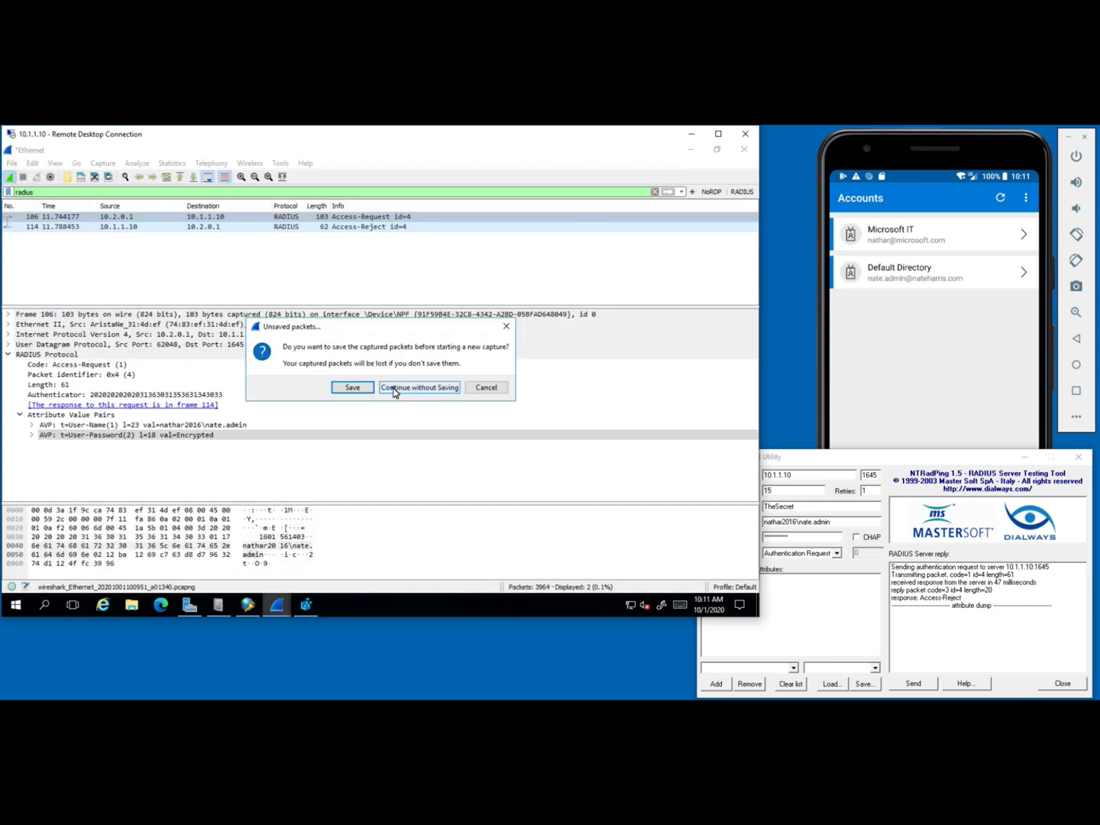
click(395, 392)
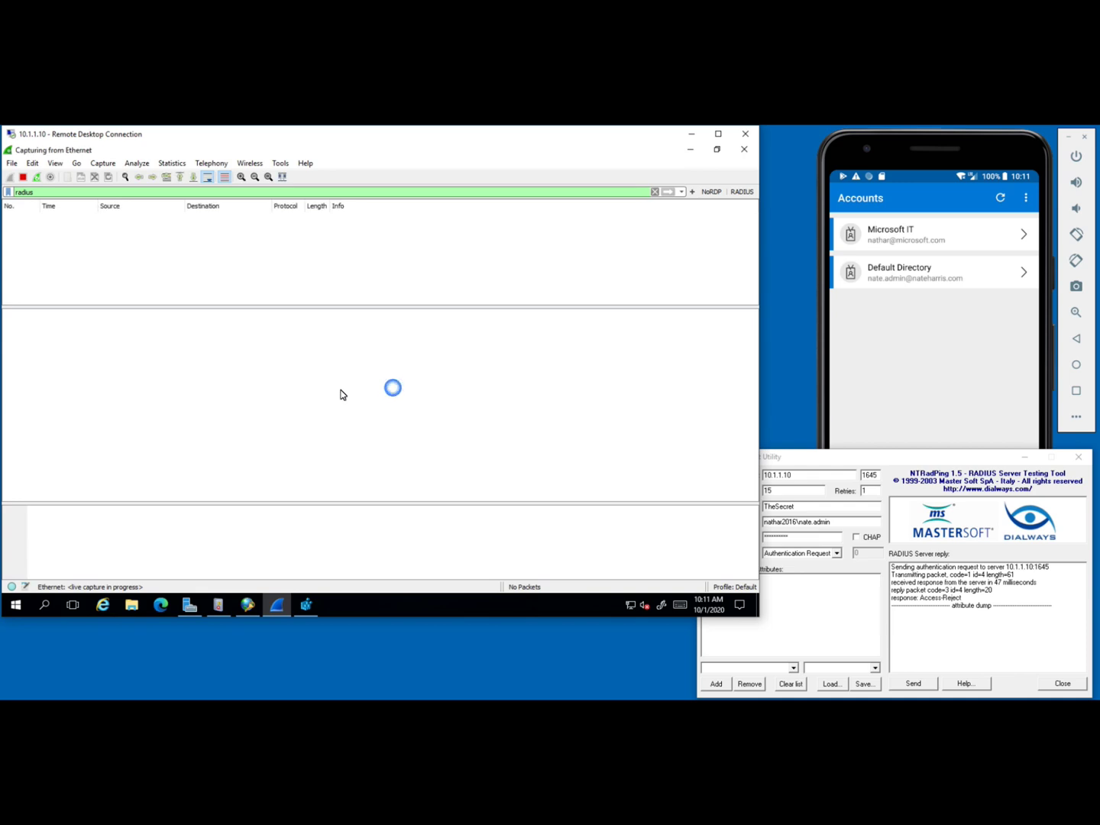
click(845, 621)
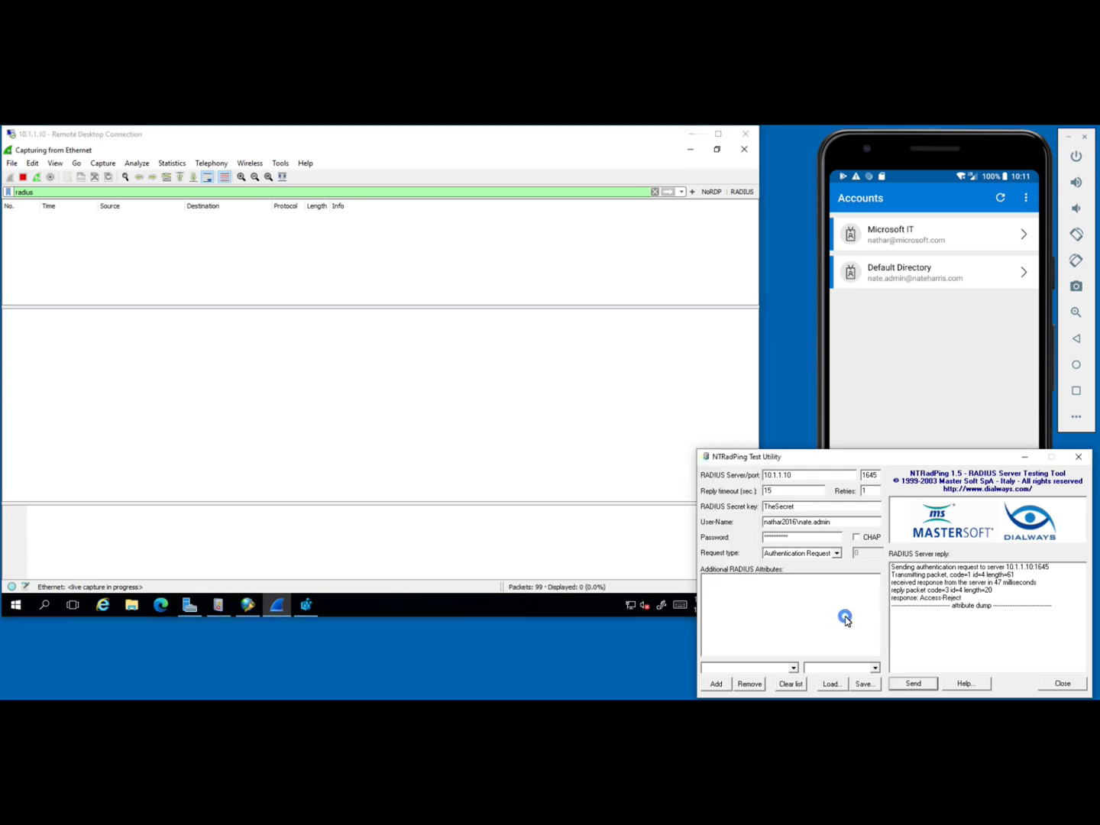
click(910, 685)
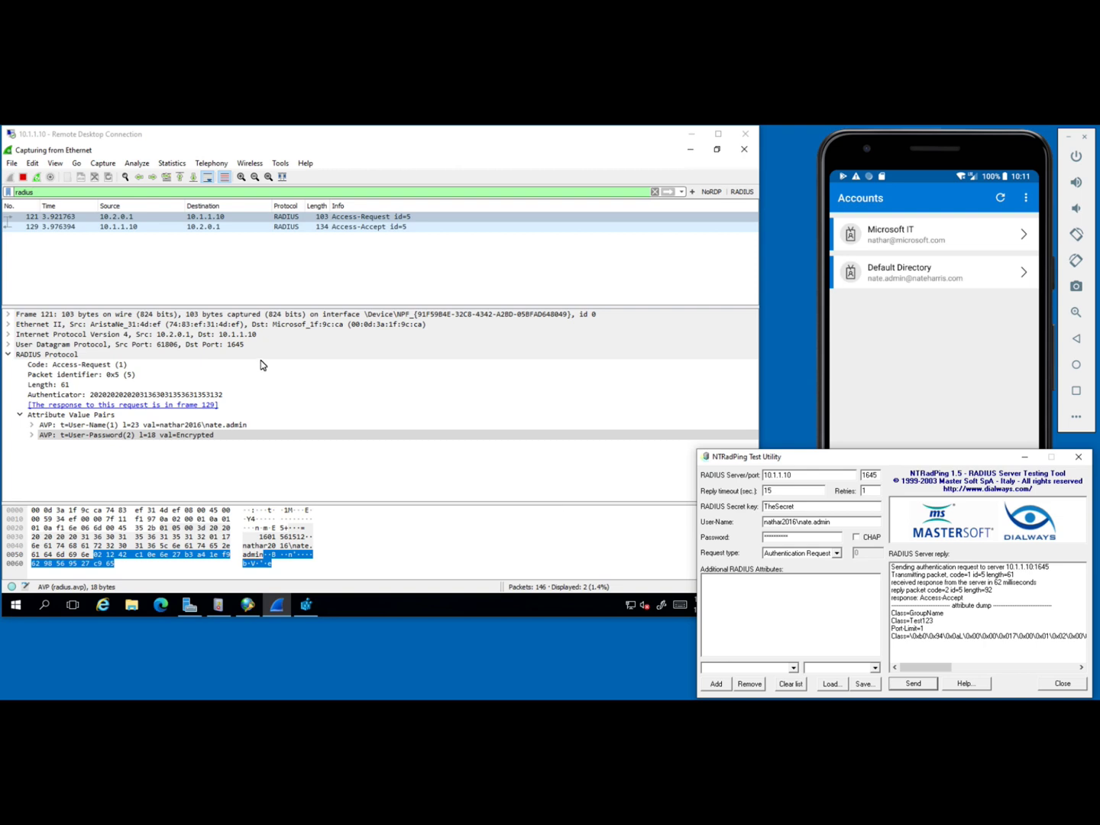
- Refresh the Network Policy and Access Services events in Event Viewer and examine the newest event's authentication details
click(223, 608)
click(220, 608)
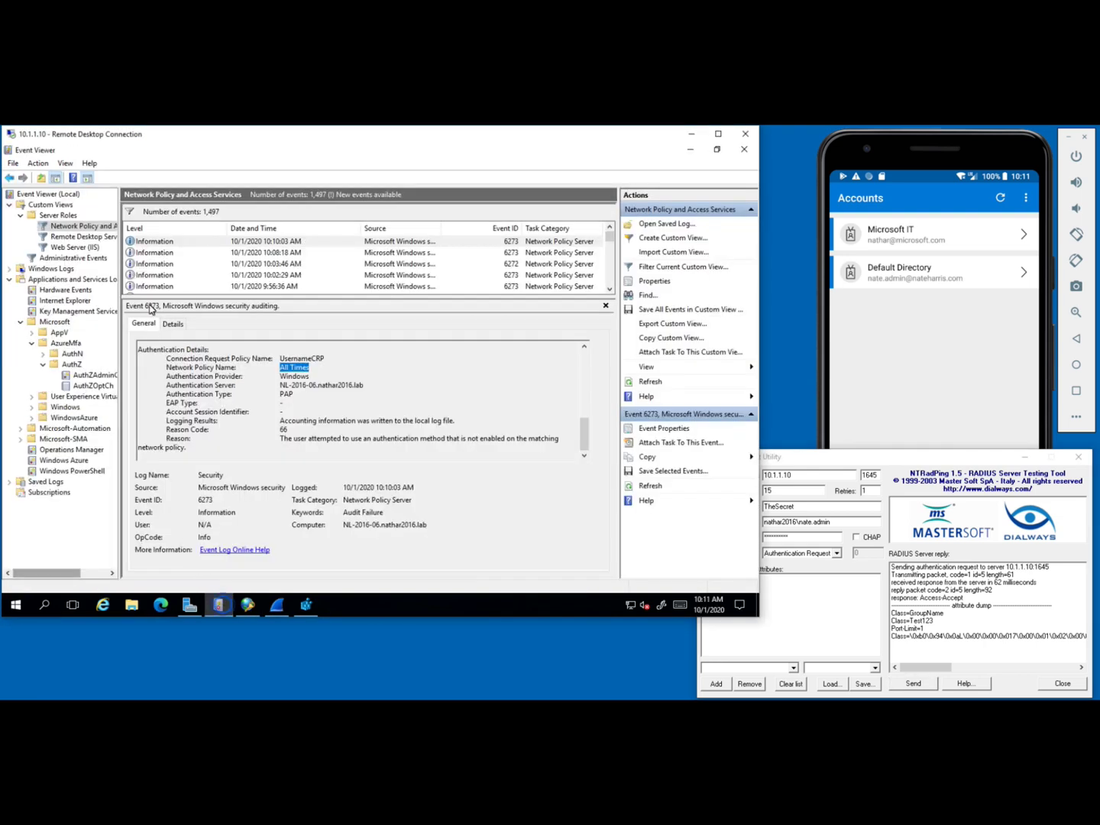
right_click(78, 228)
click(97, 389)
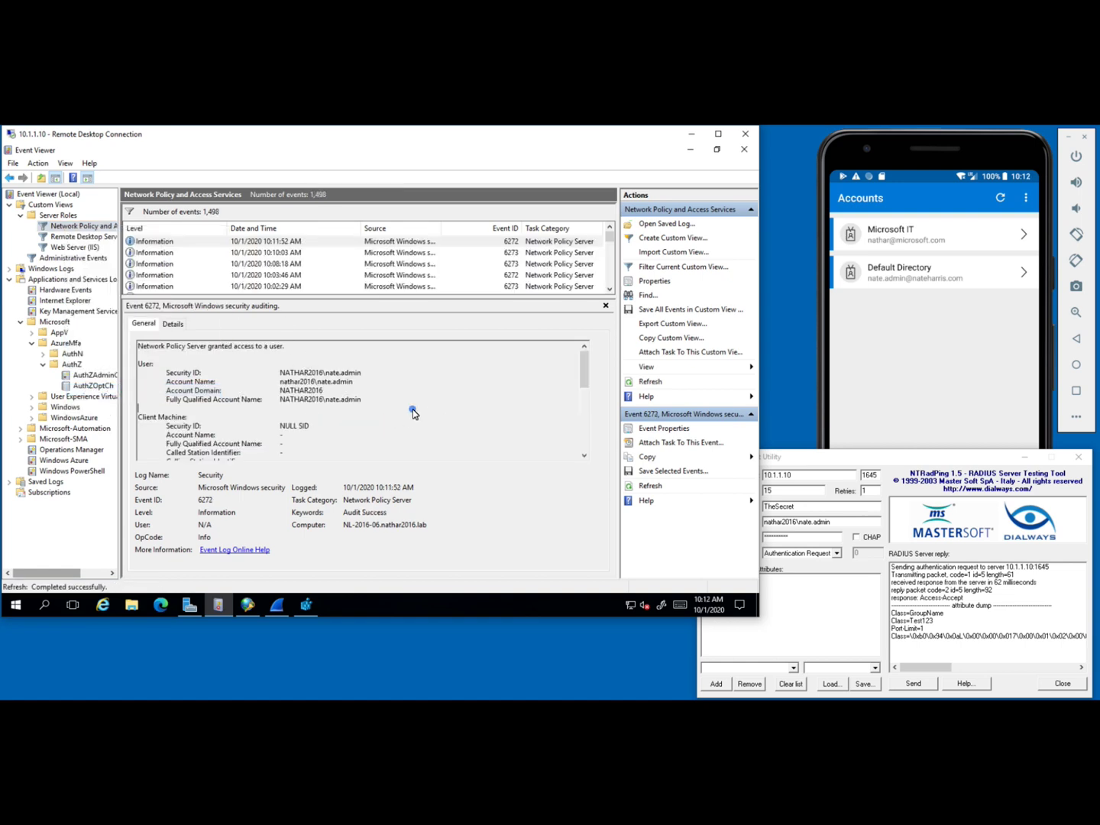
scroll(413, 414, down, 10)
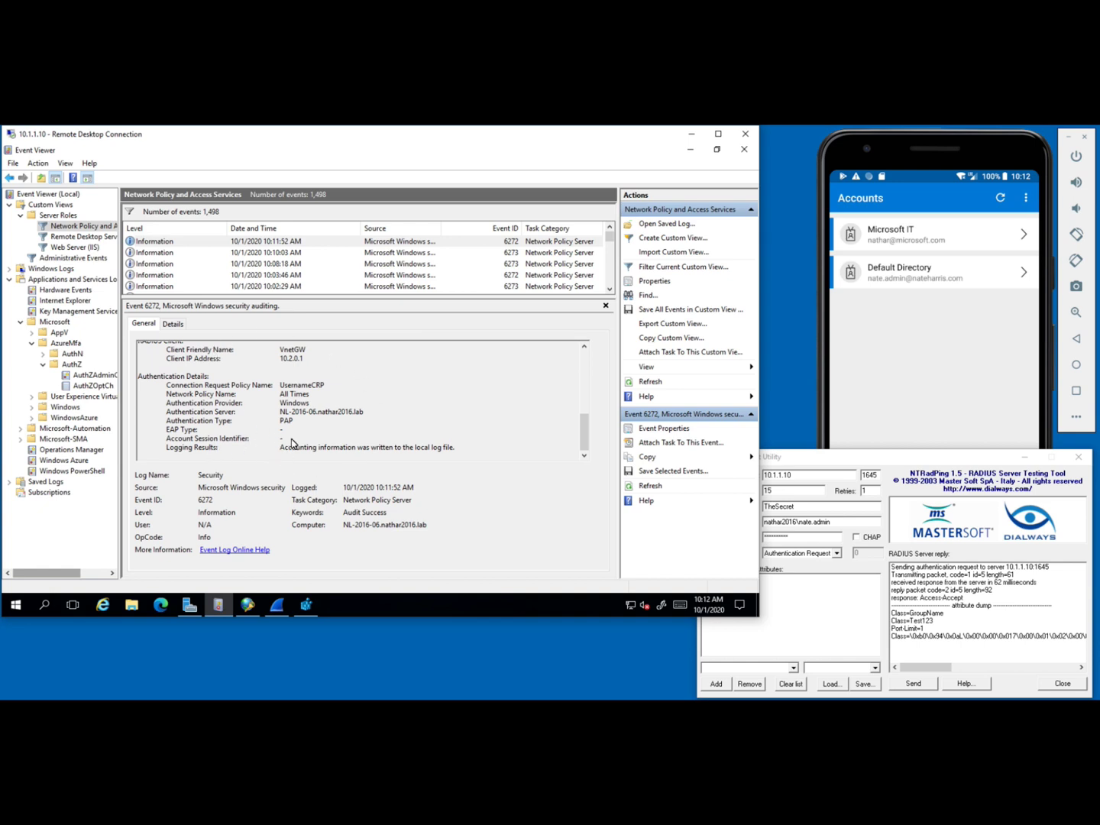
- Merge MFAdlls.reg from the server desktop into the registry and check the values under the AuthSrv Parameters key in Registry Editor
click(691, 153)
click(692, 153)
click(692, 153)
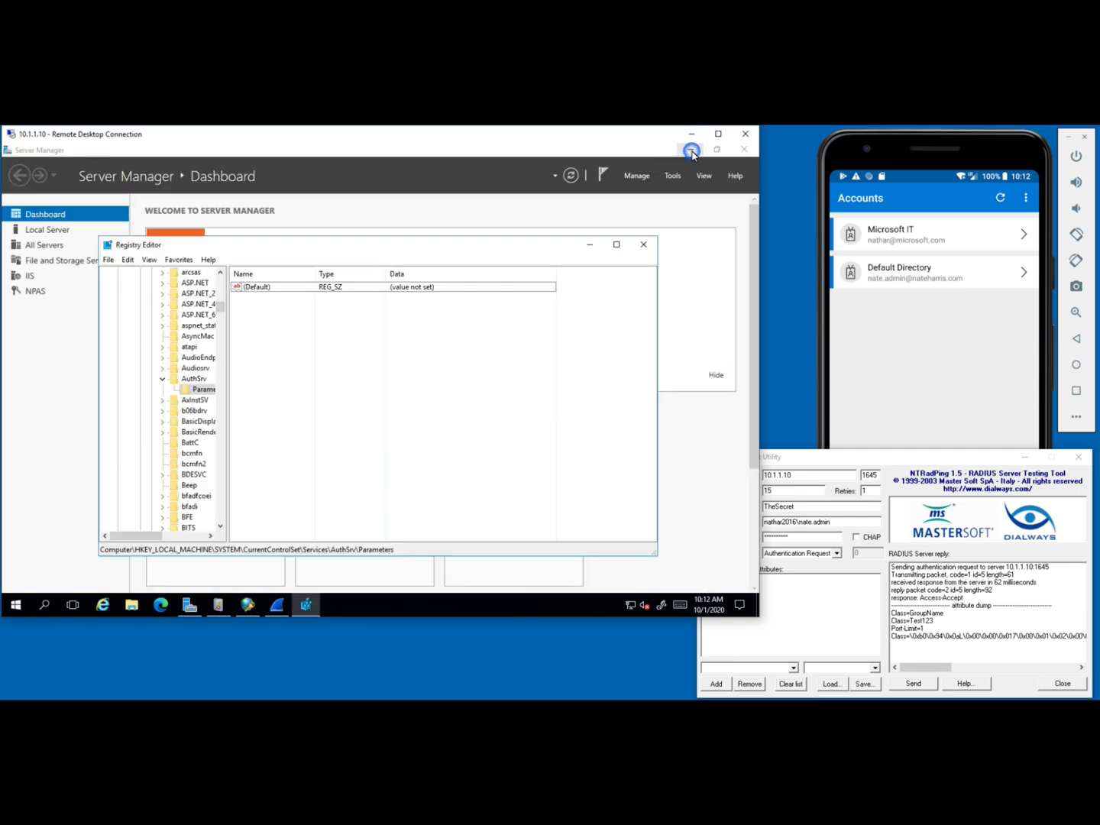
click(692, 153)
click(589, 244)
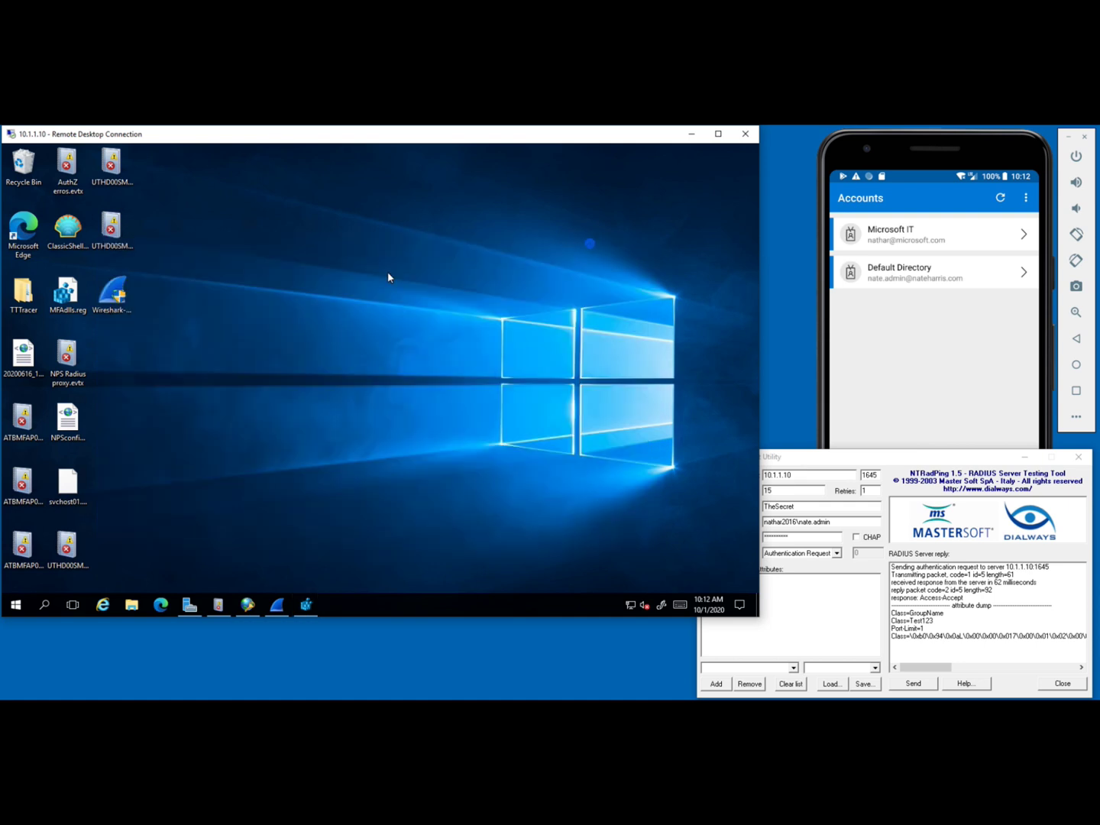
click(66, 303)
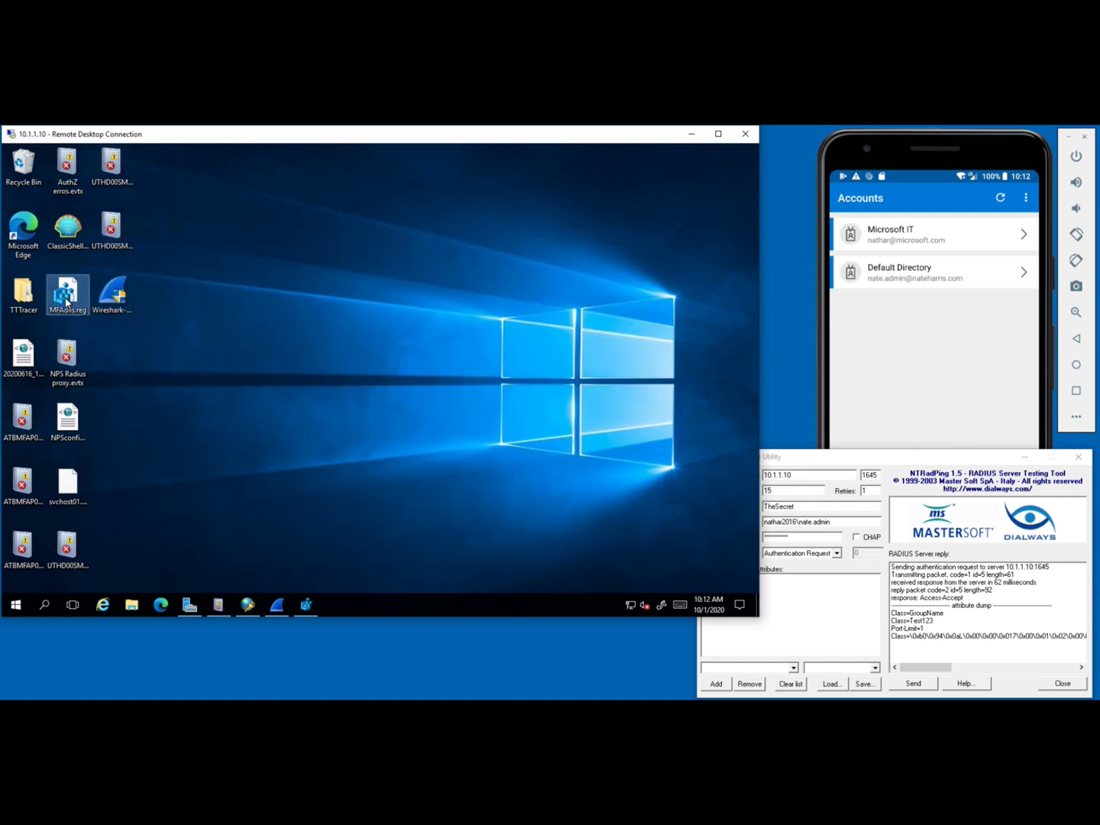
double_click(65, 303)
click(305, 455)
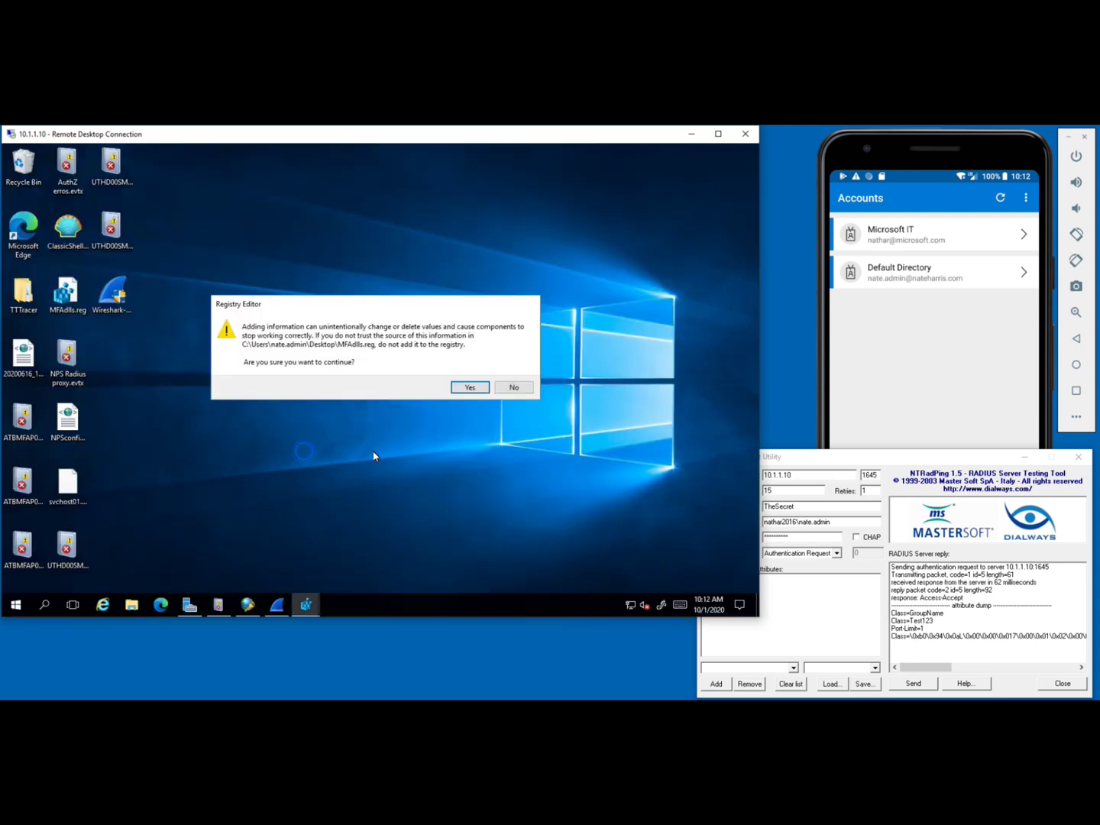
click(466, 388)
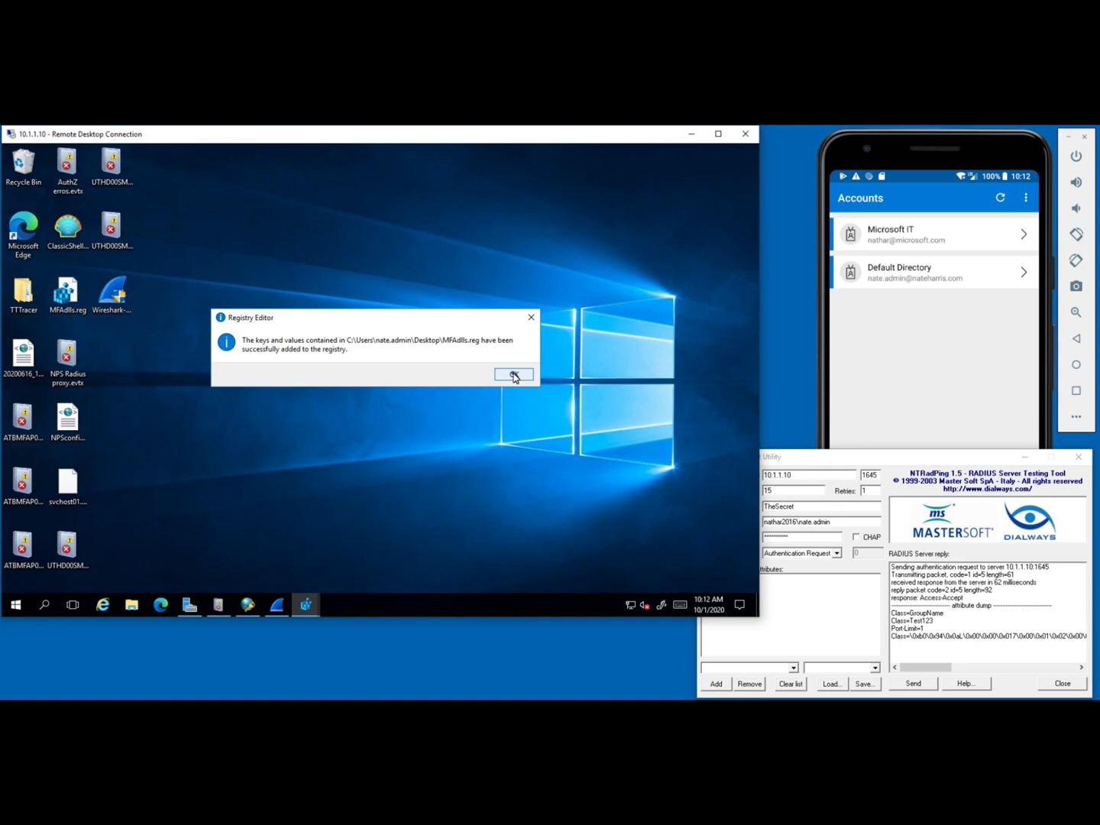
click(512, 375)
click(306, 605)
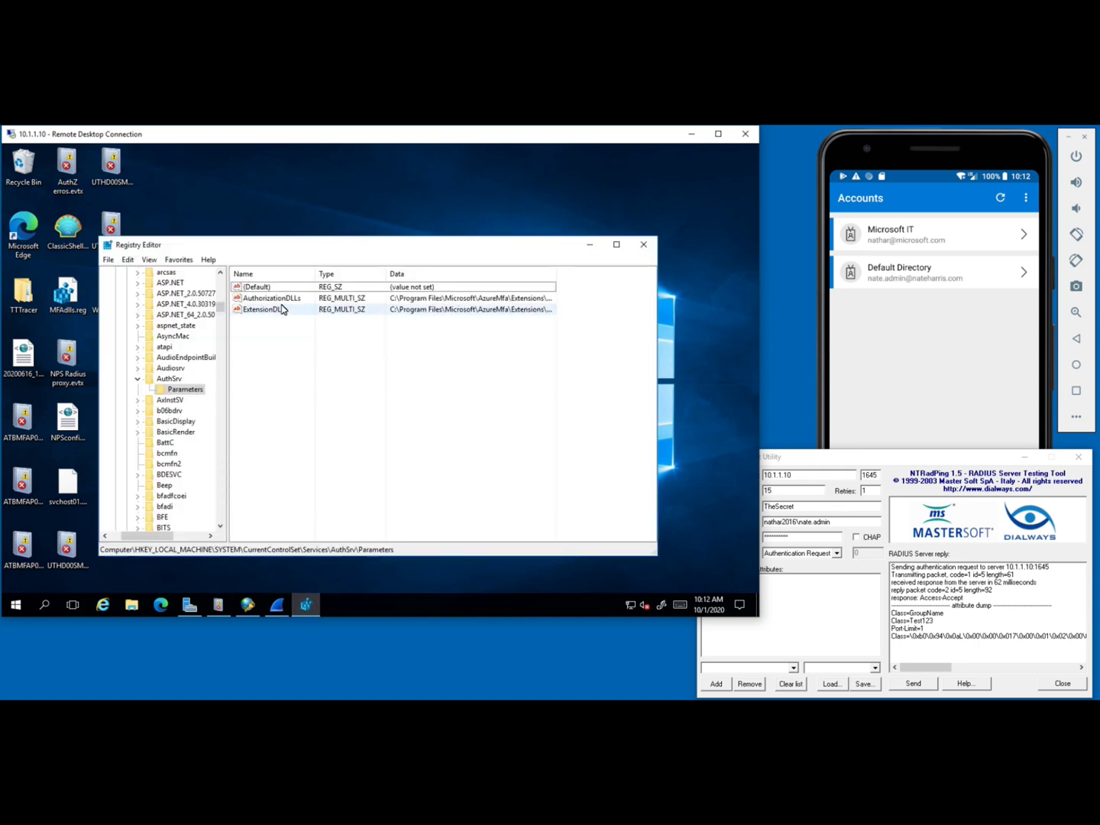
click(588, 244)
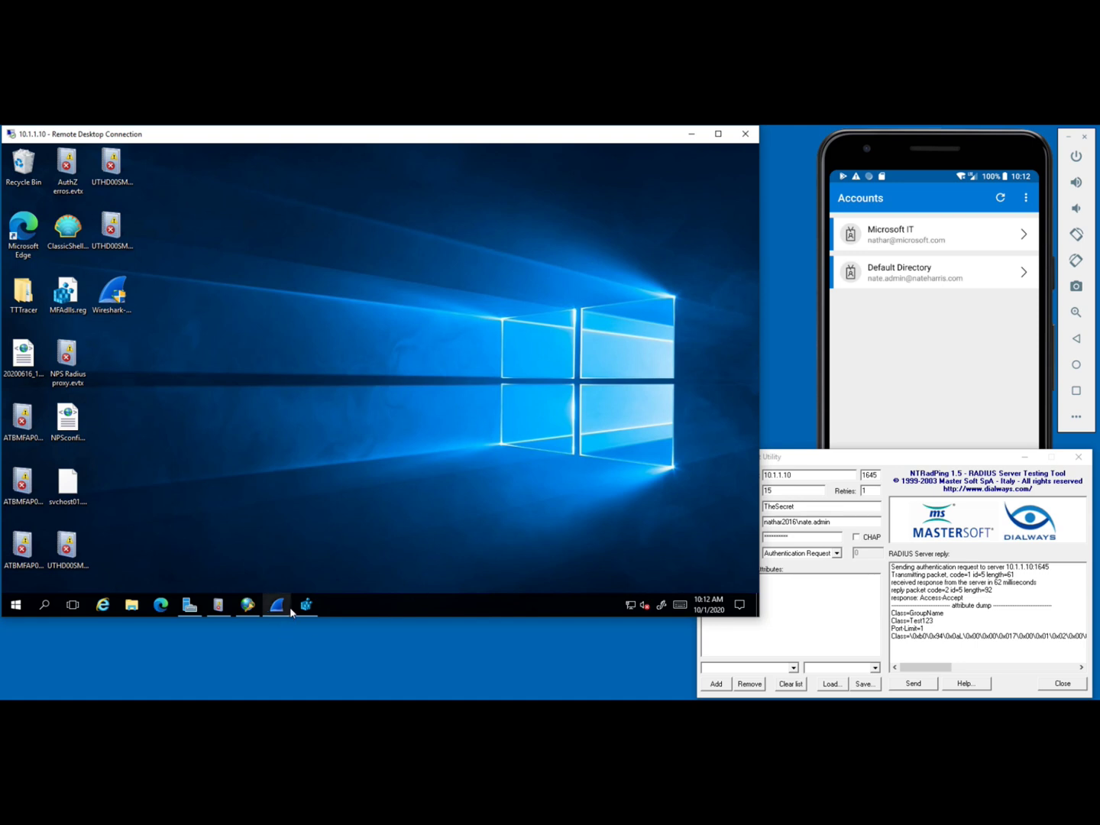
- Switch to Network Policy Server and restart the NPS service, checking that it is running
click(249, 605)
right_click(47, 194)
click(67, 246)
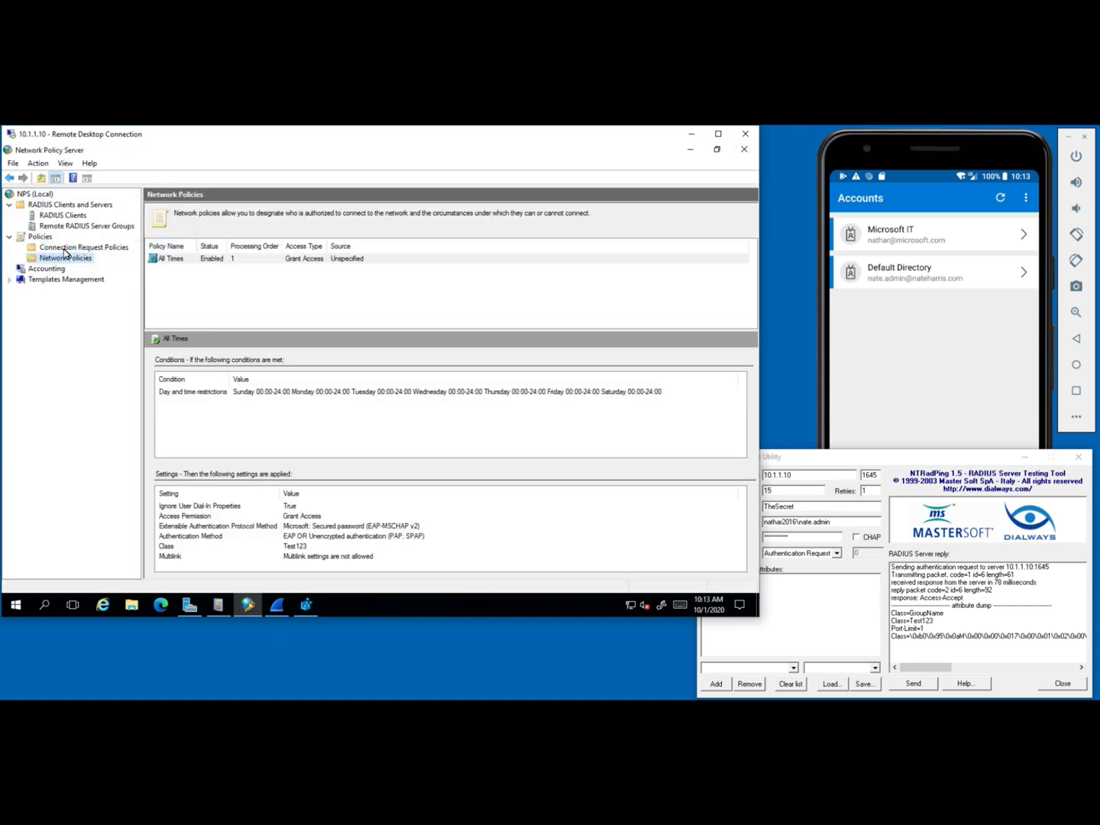
right_click(32, 197)
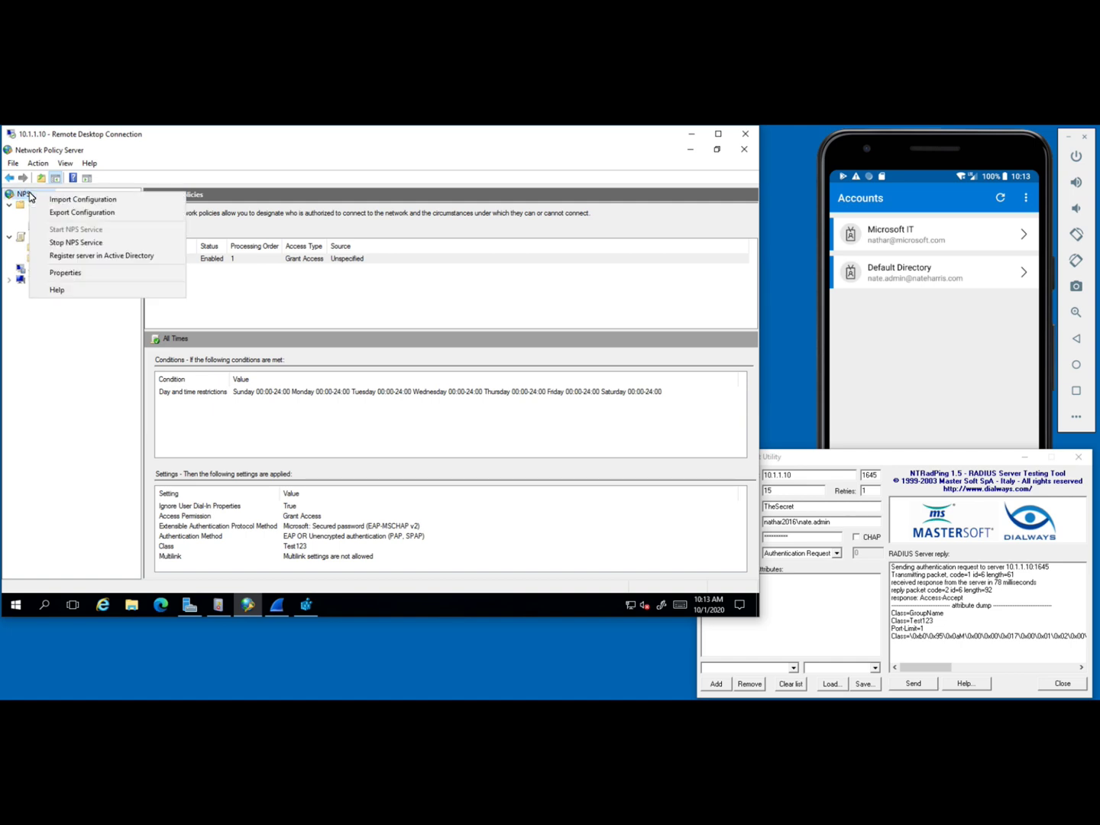
click(46, 340)
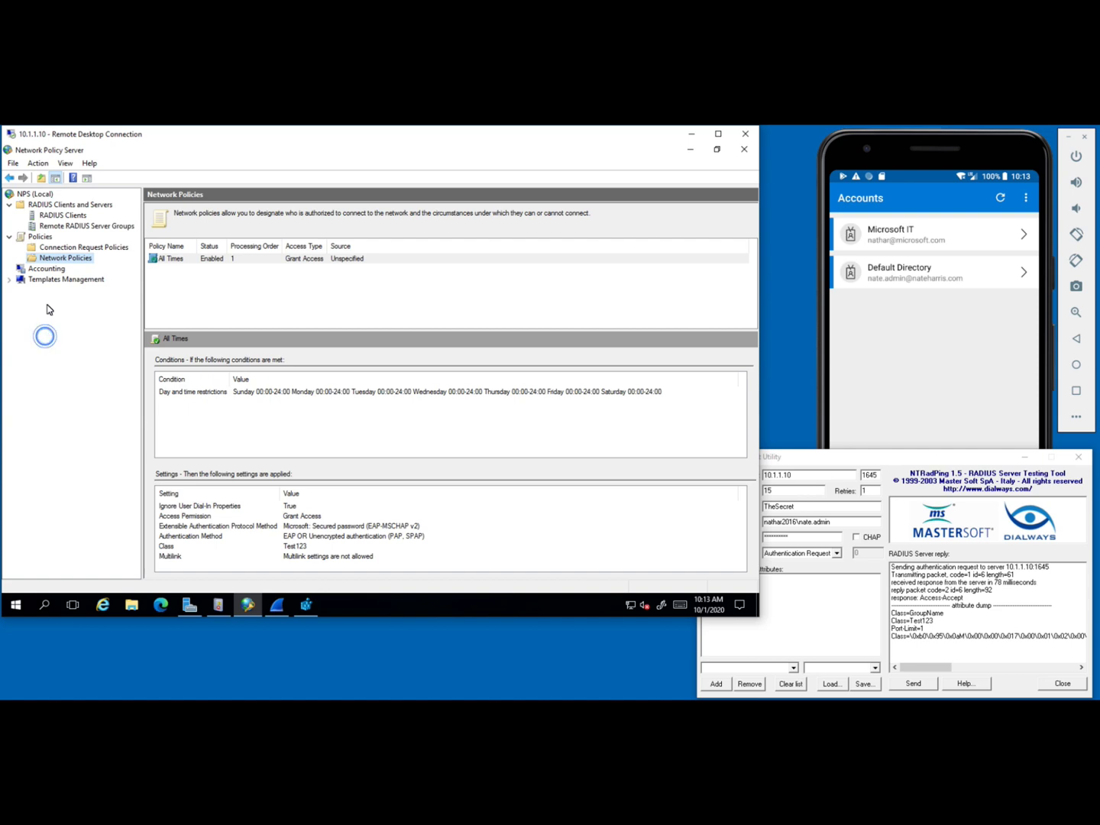
right_click(21, 197)
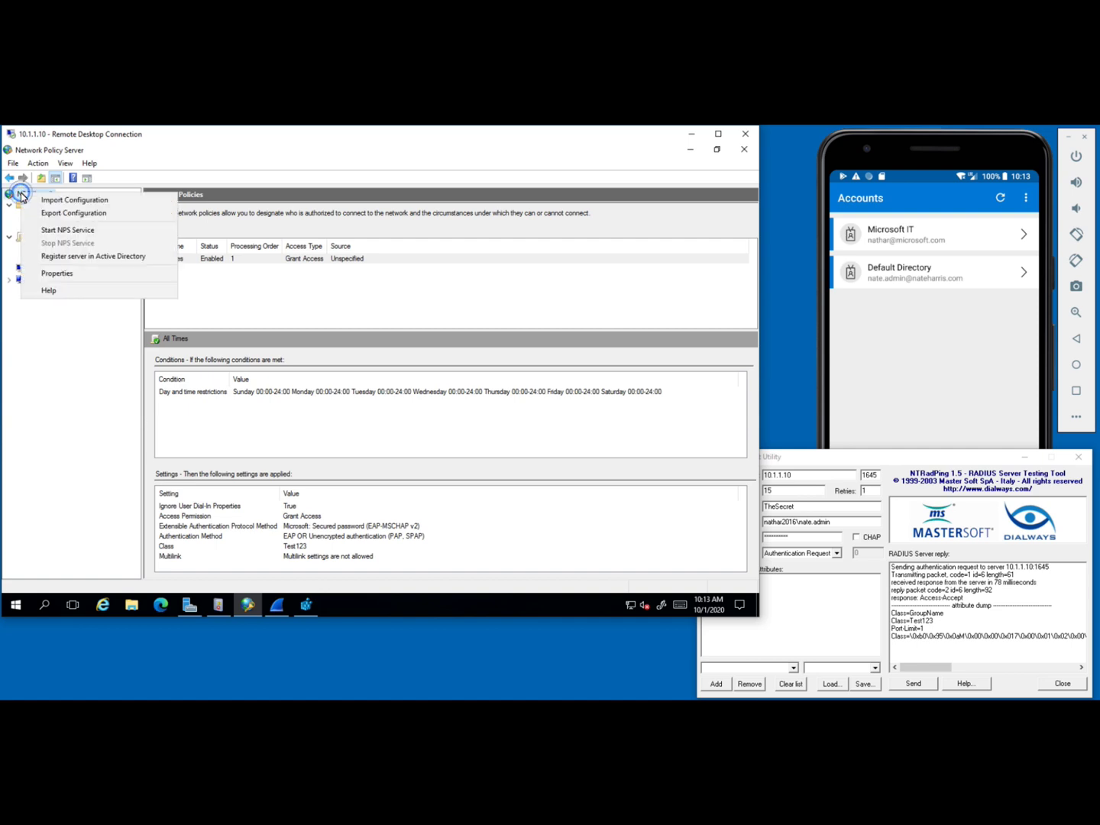
click(51, 230)
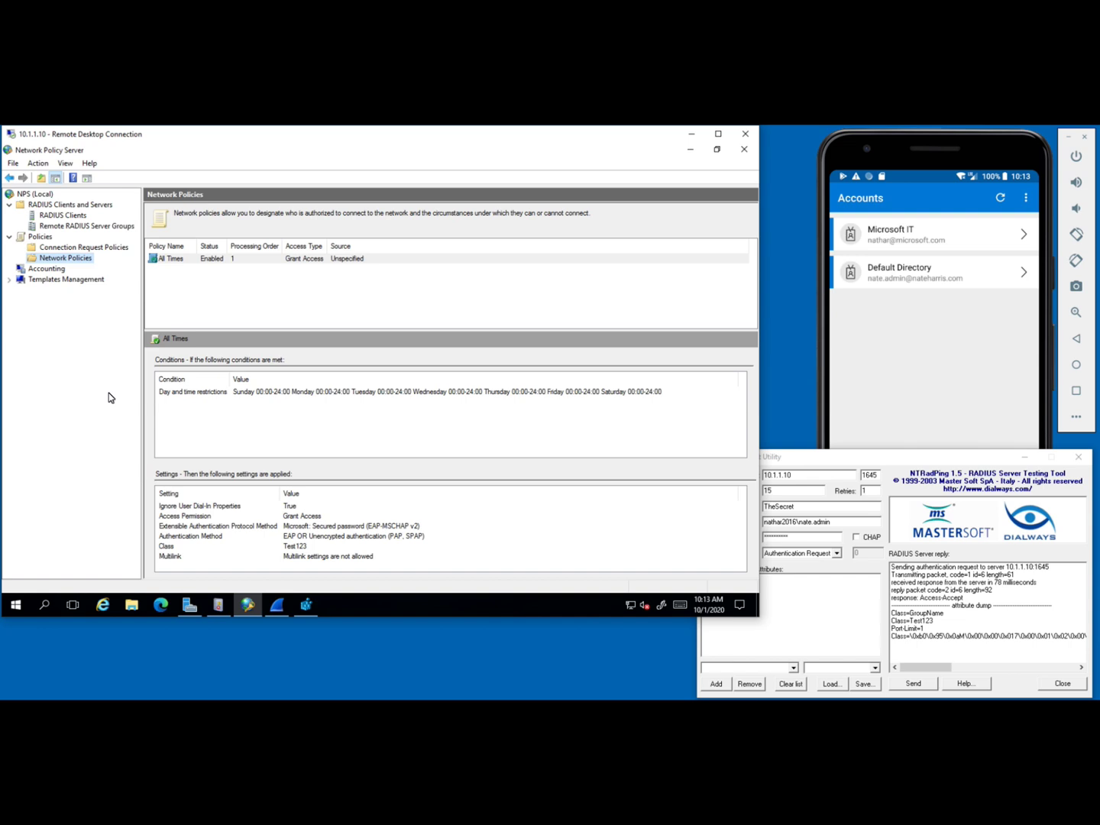
right_click(34, 197)
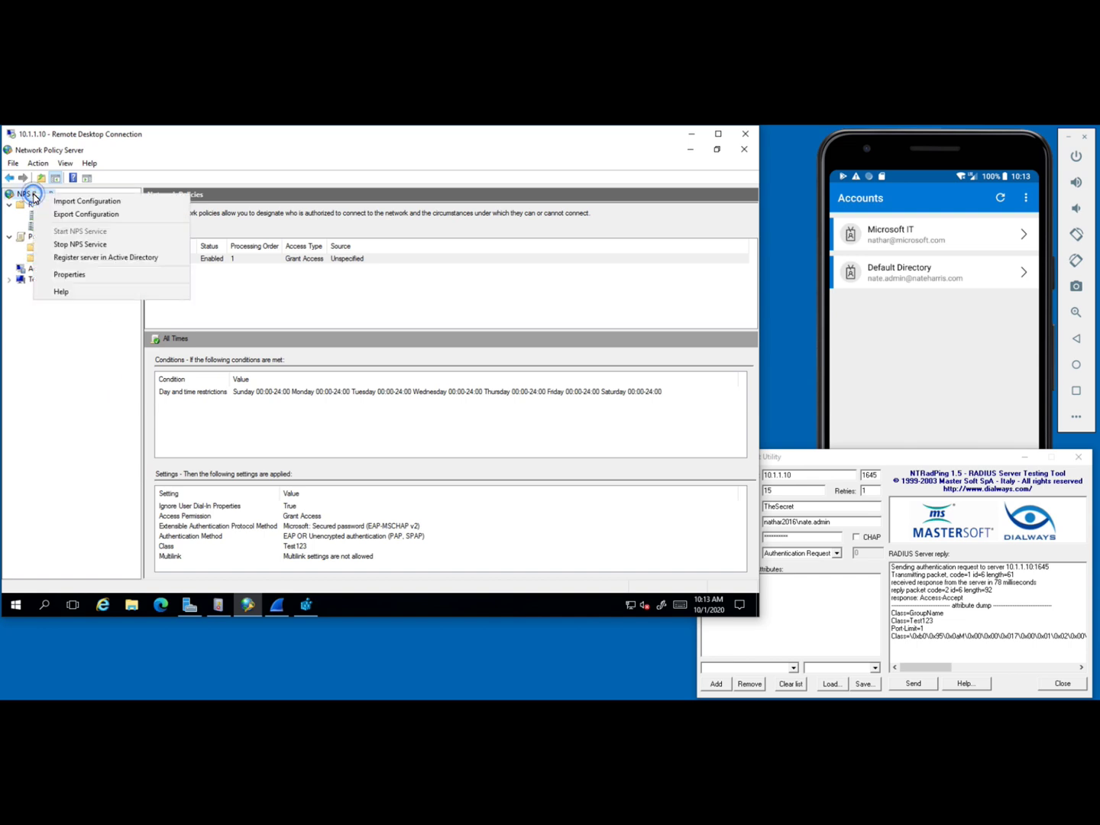
click(75, 355)
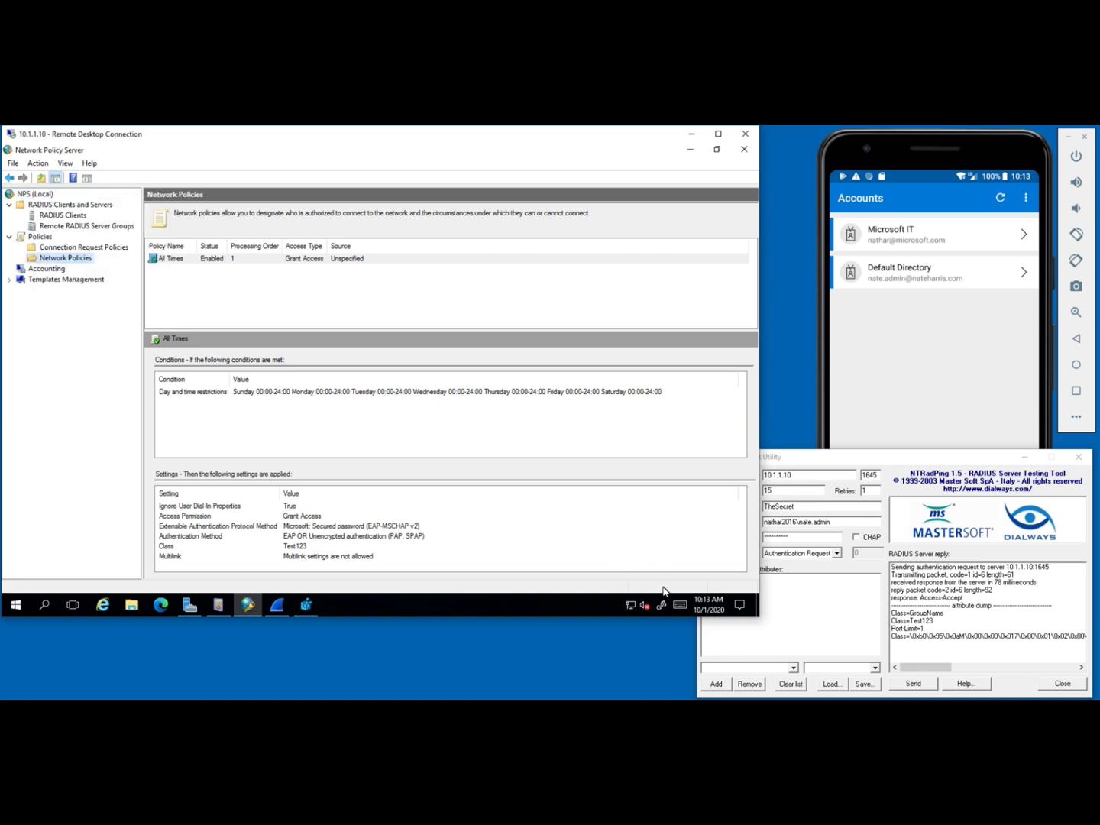
- Send an NTRadPing authentication request to 10.1.1.10, approve the sign-in on the phone emulator, and return to NTRadPing
click(800, 624)
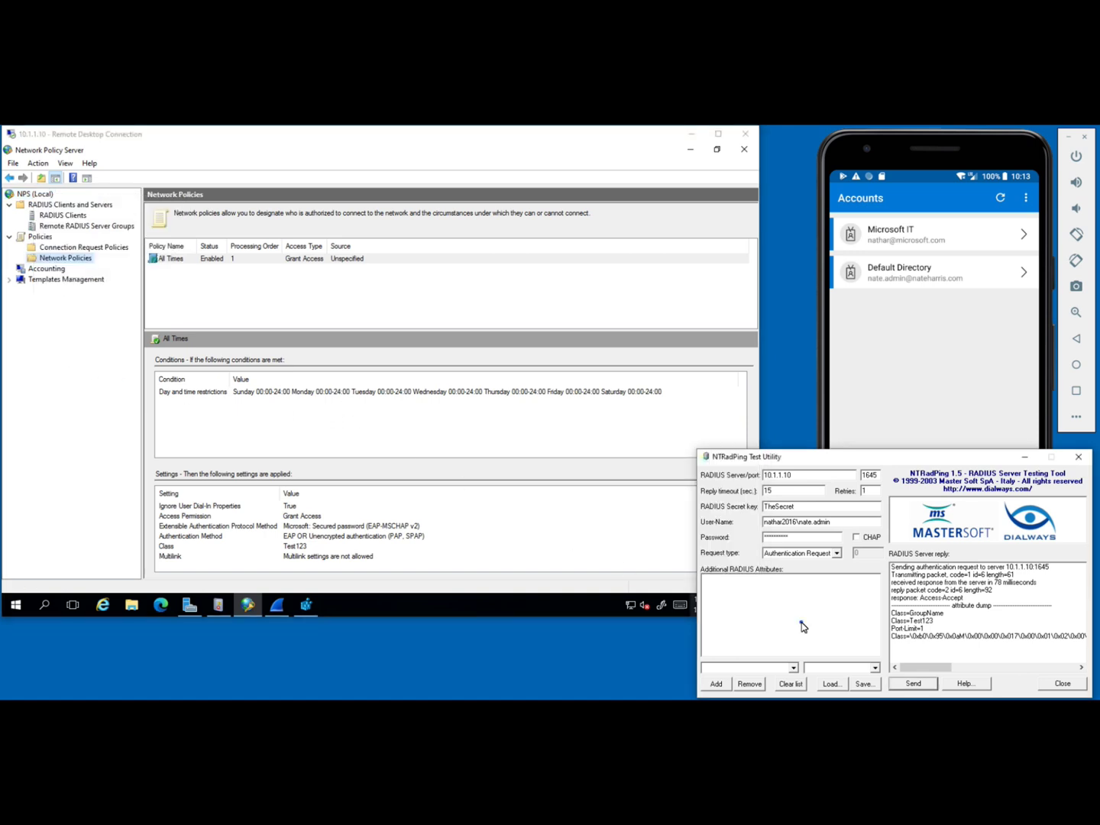
click(911, 685)
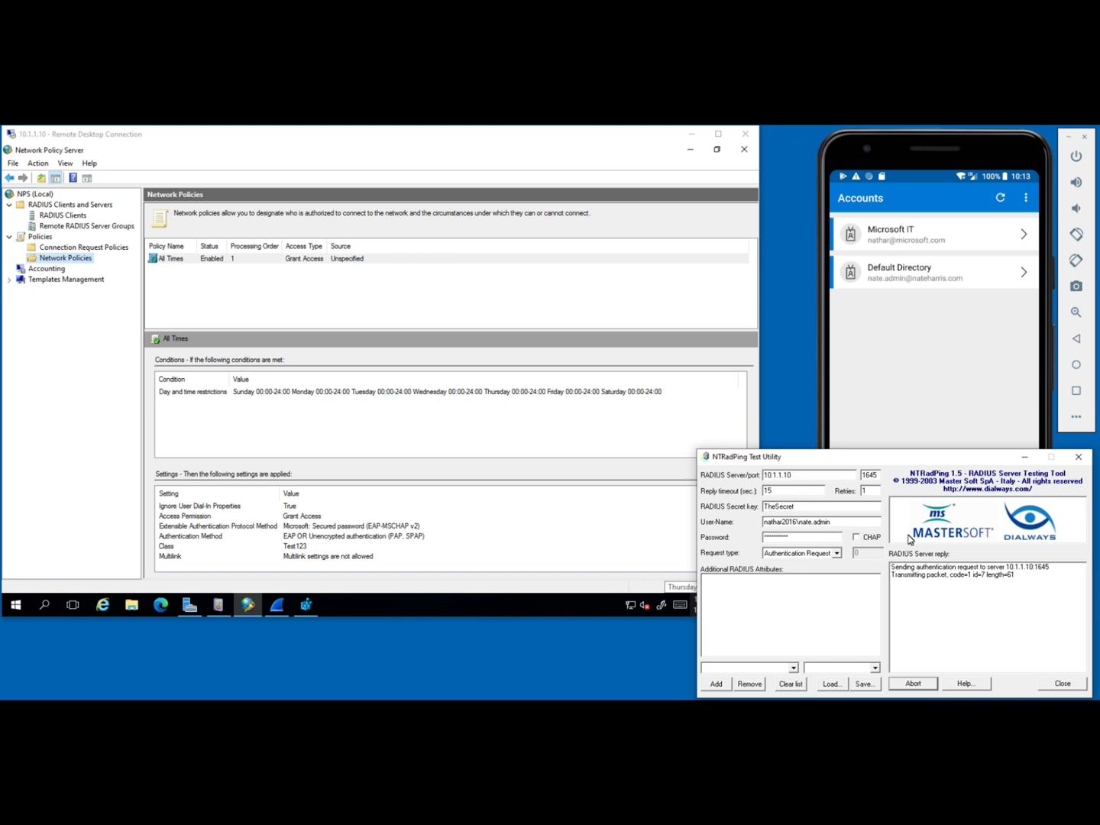
click(987, 415)
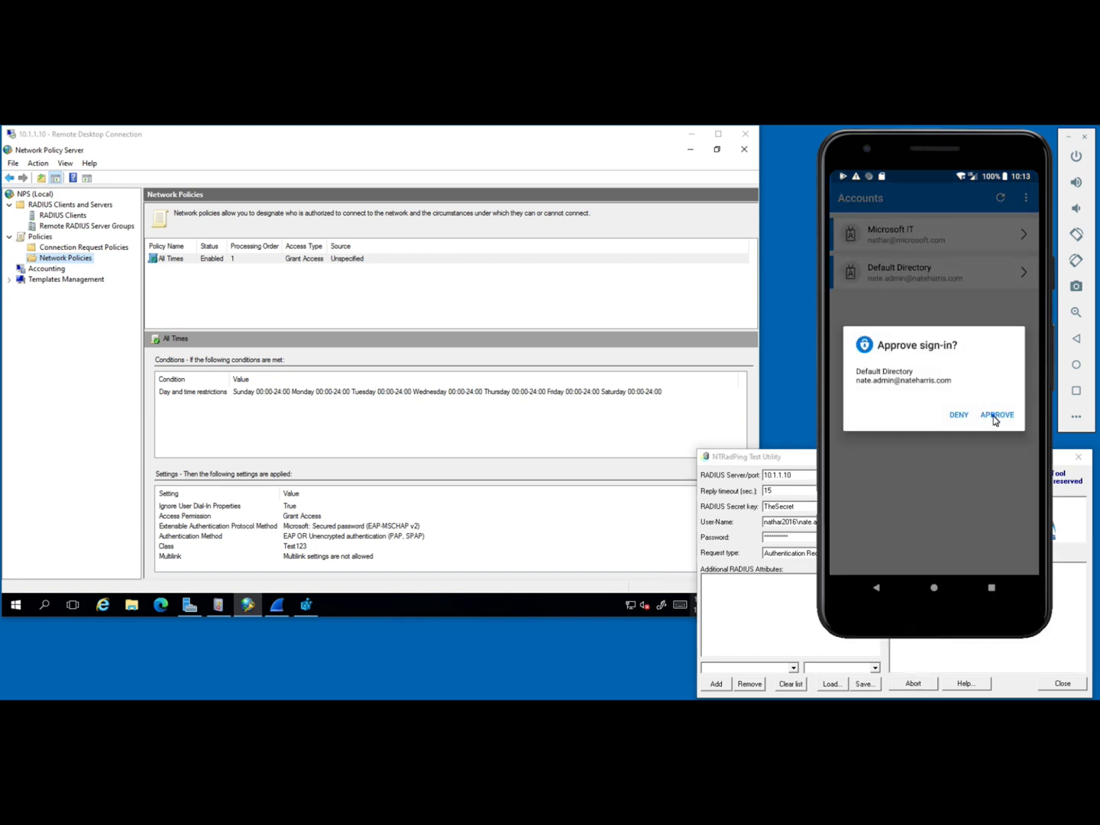
click(785, 644)
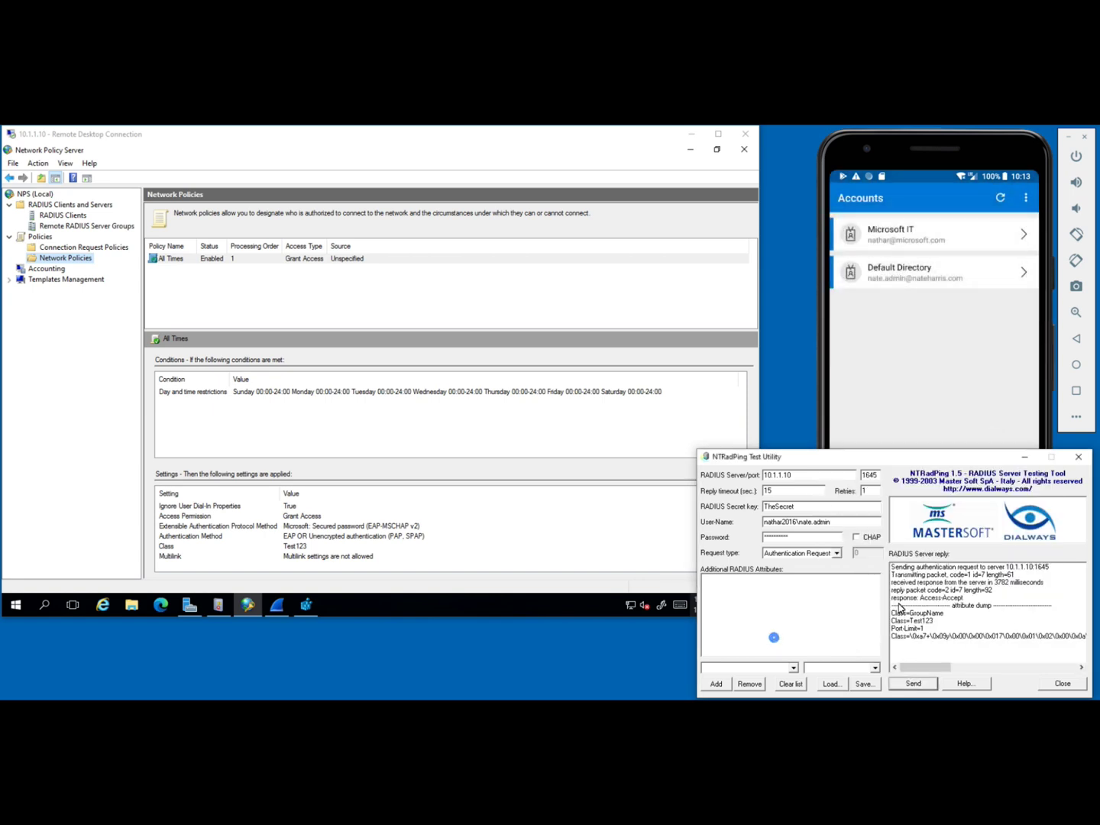